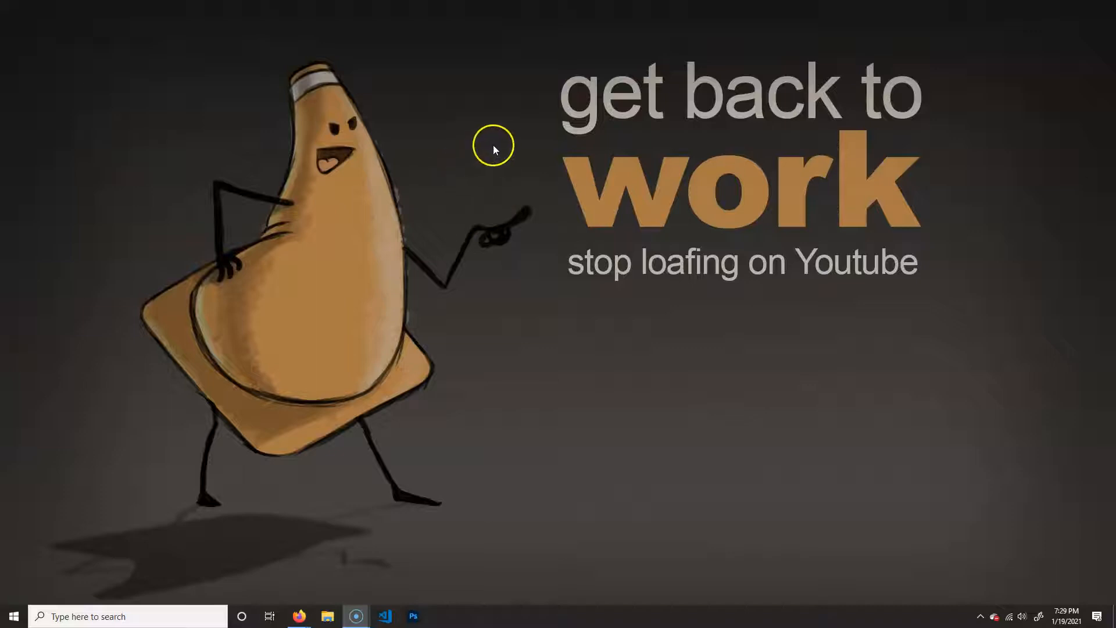
# - Create a new folder named platformerGame on the desktop
pyautogui.rightClick(454, 132)
pyautogui.moveTo(393, 257)
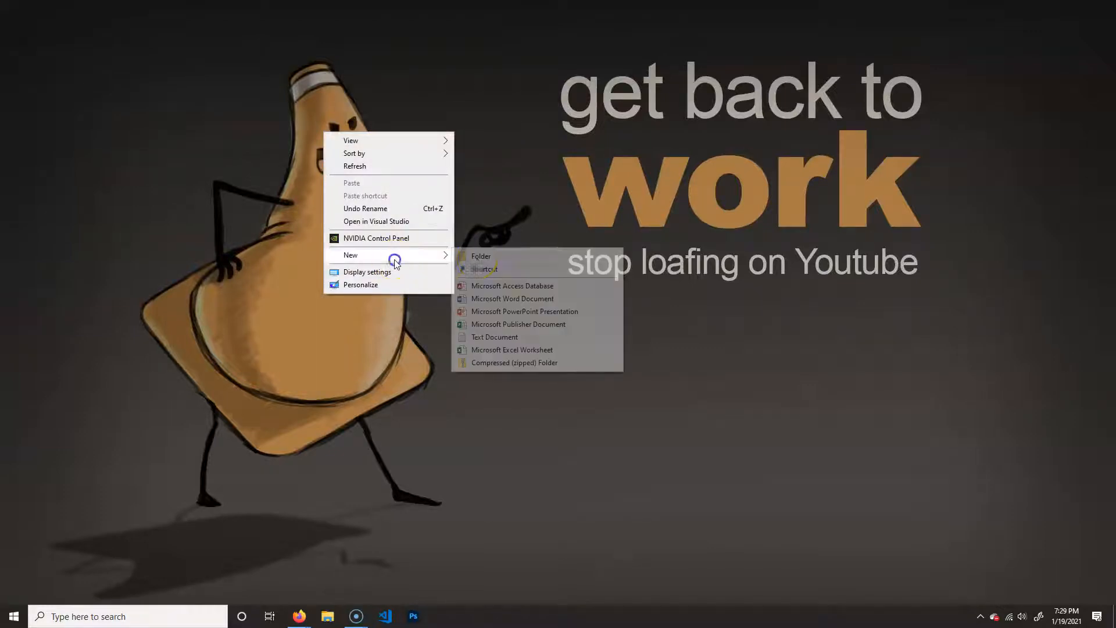
pyautogui.click(534, 258)
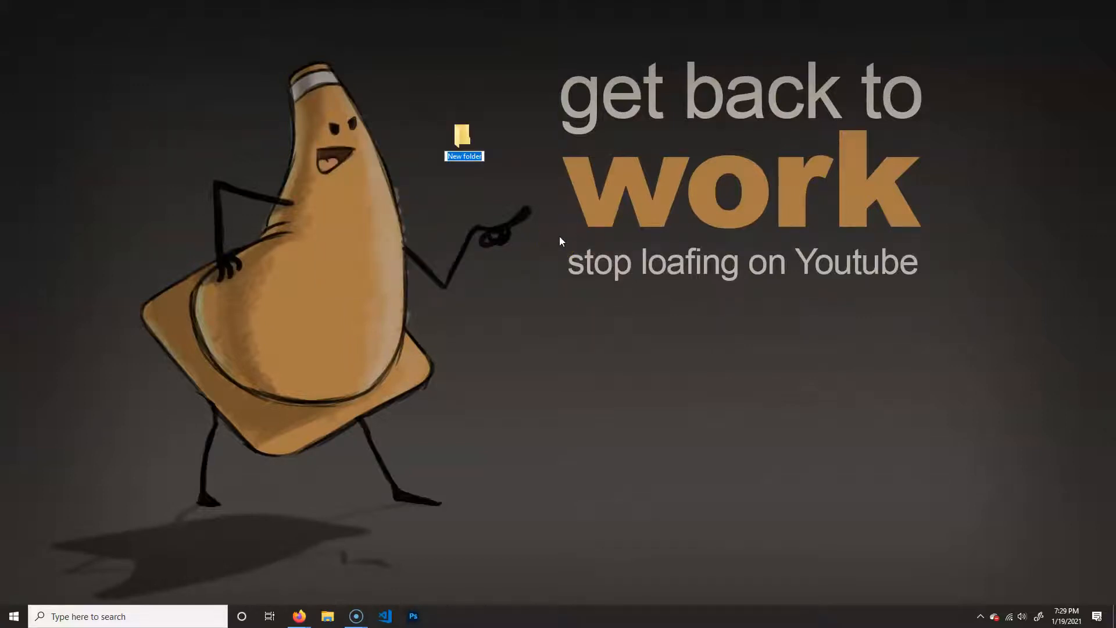
pyautogui.write('platformerGame')
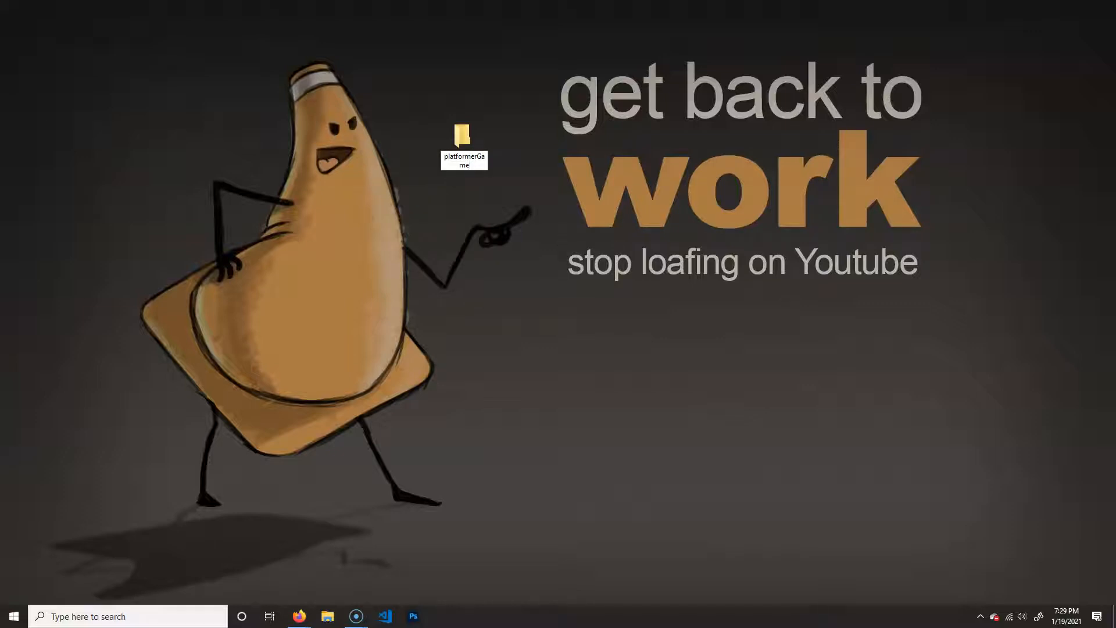
pyautogui.press('Return')
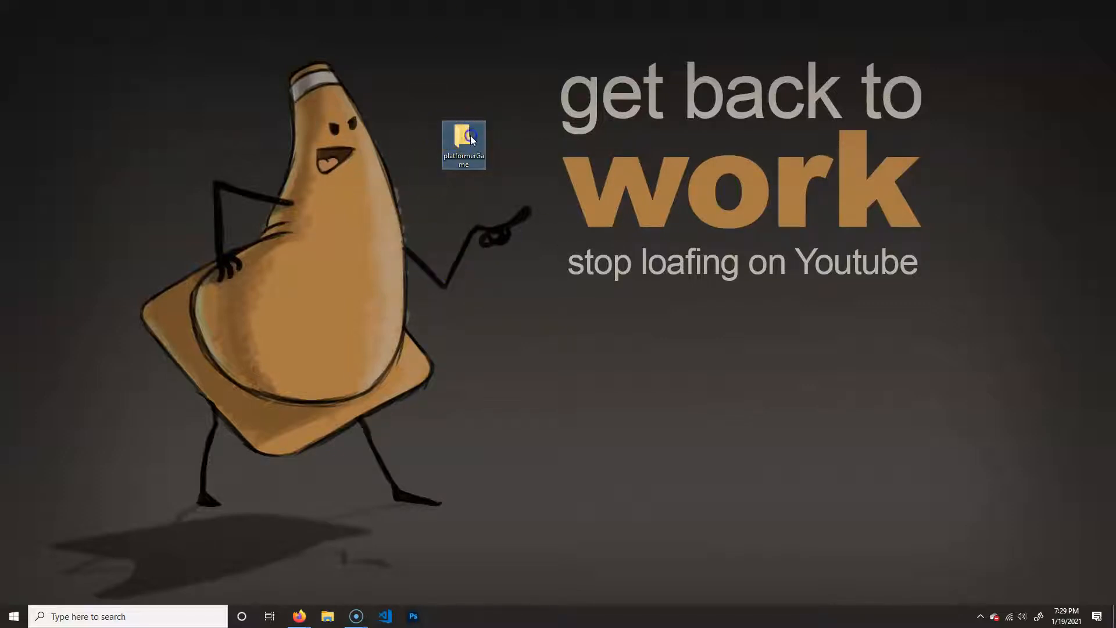
# - Open the platformerGame folder and create a subfolder named platformer_unity in it
pyautogui.doubleClick(468, 138)
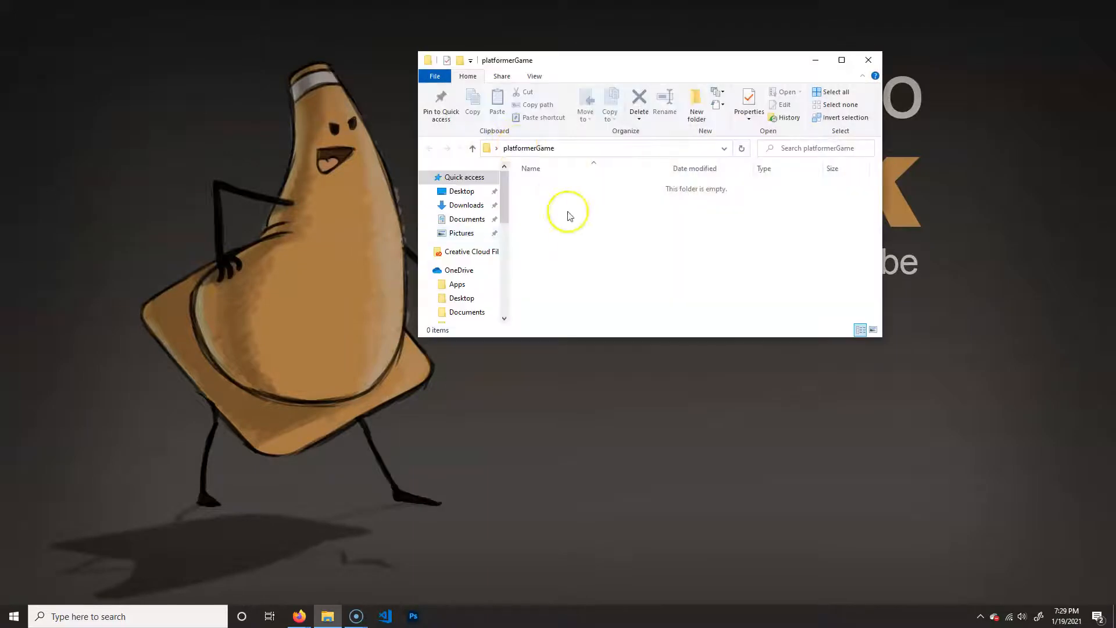
pyautogui.rightClick(543, 188)
pyautogui.moveTo(488, 341)
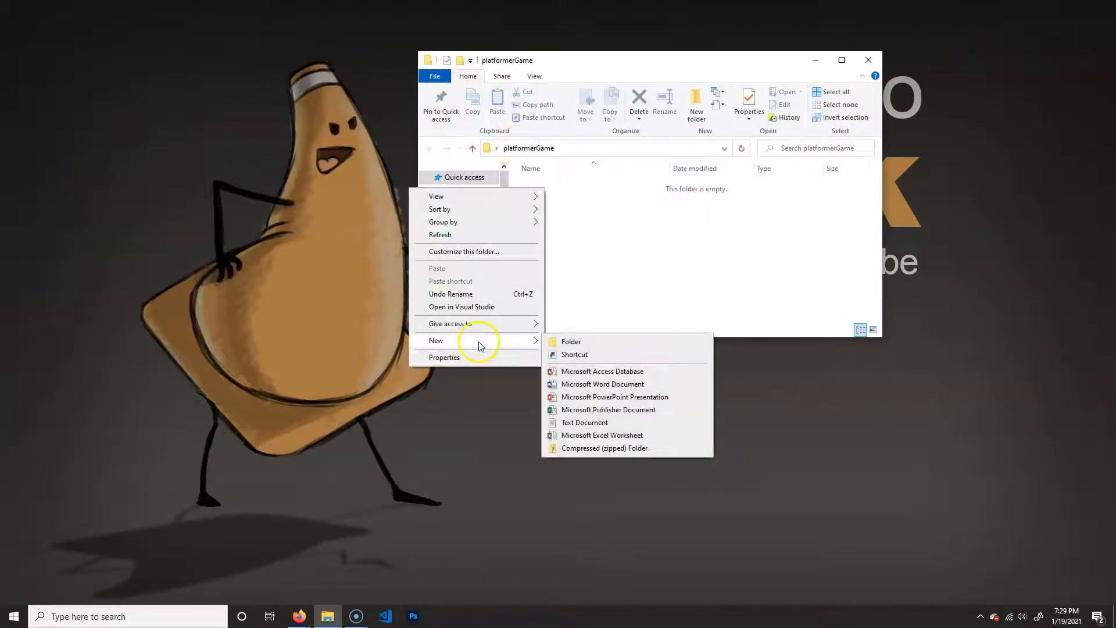
pyautogui.click(588, 338)
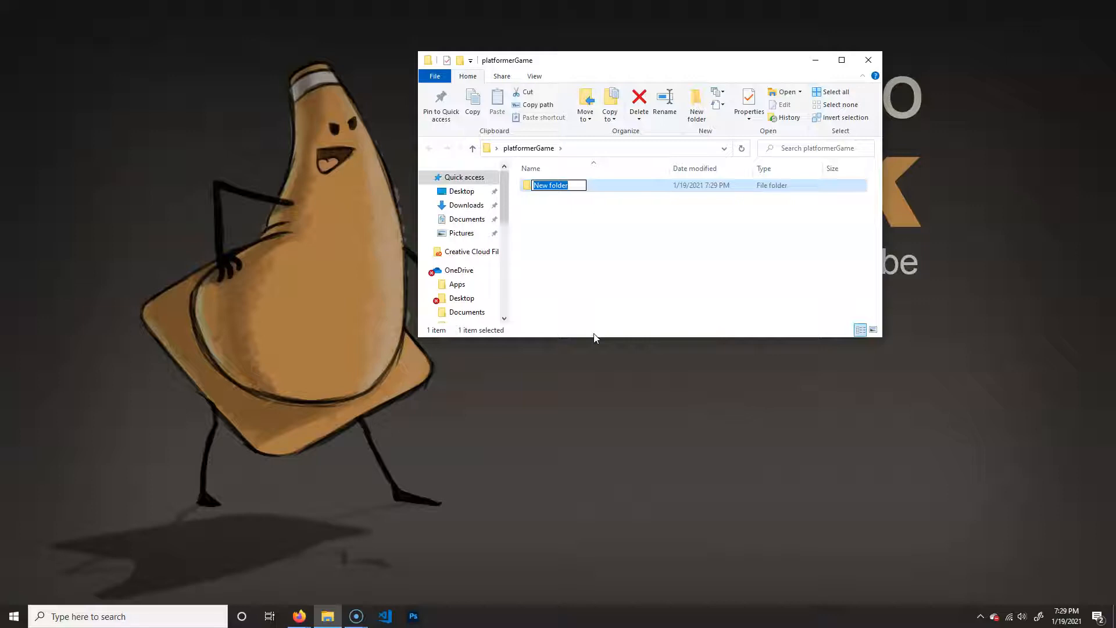
pyautogui.write('unity')
pyautogui.click(644, 184)
# - Create a second subfolder named platformer_art inside the platformerGame folder
pyautogui.rightClick(567, 234)
pyautogui.moveTo(483, 390)
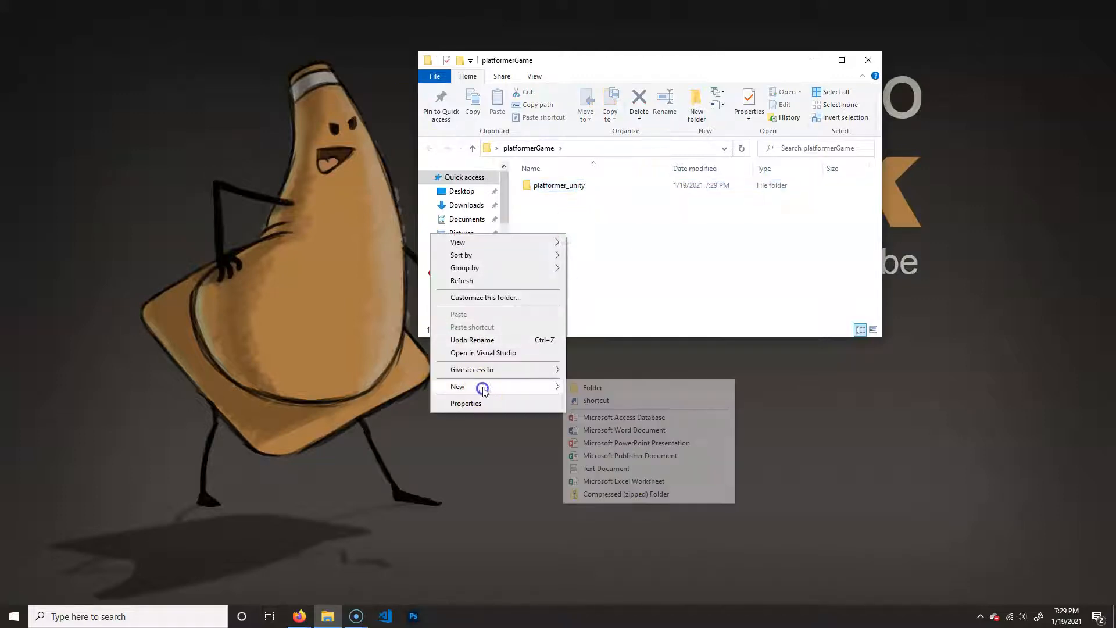
pyautogui.click(599, 386)
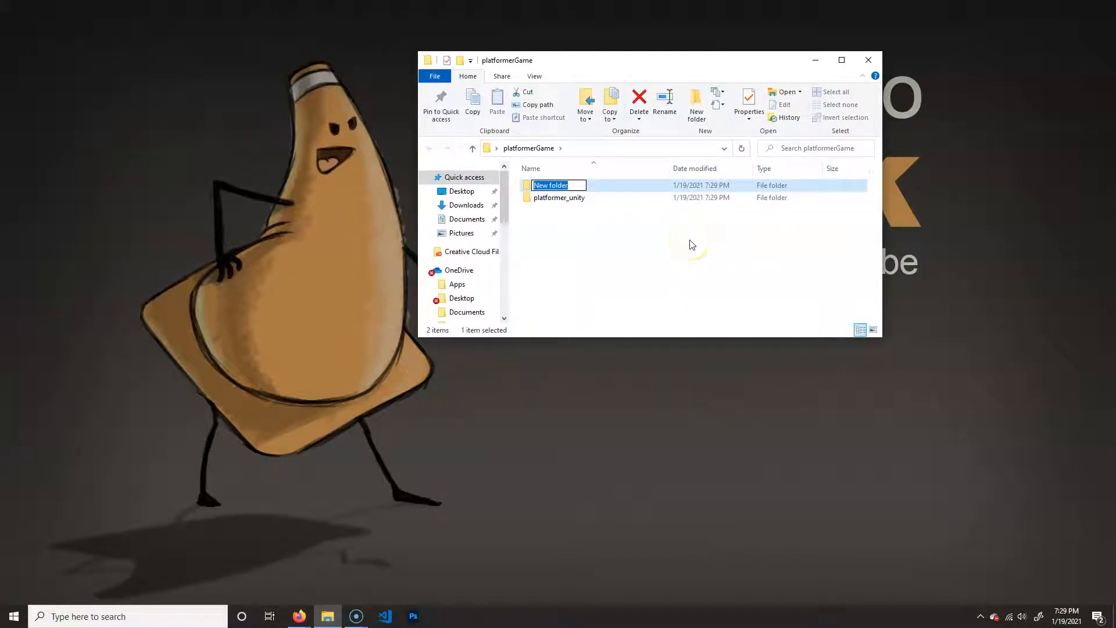
pyautogui.write('platformer')
pyautogui.press('Return')
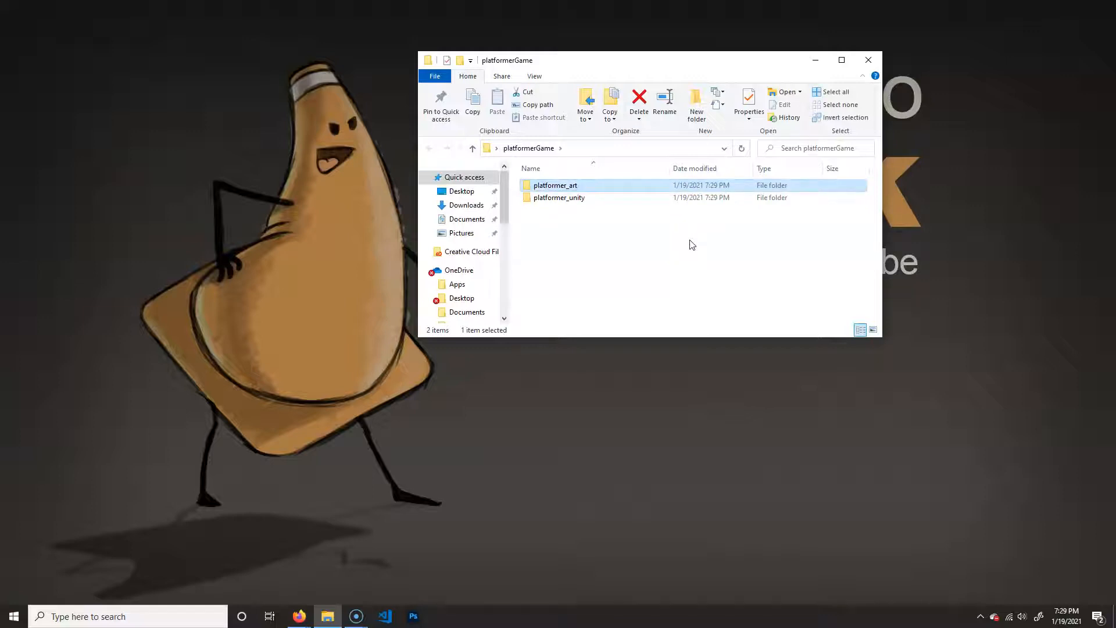
pyautogui.click(544, 198)
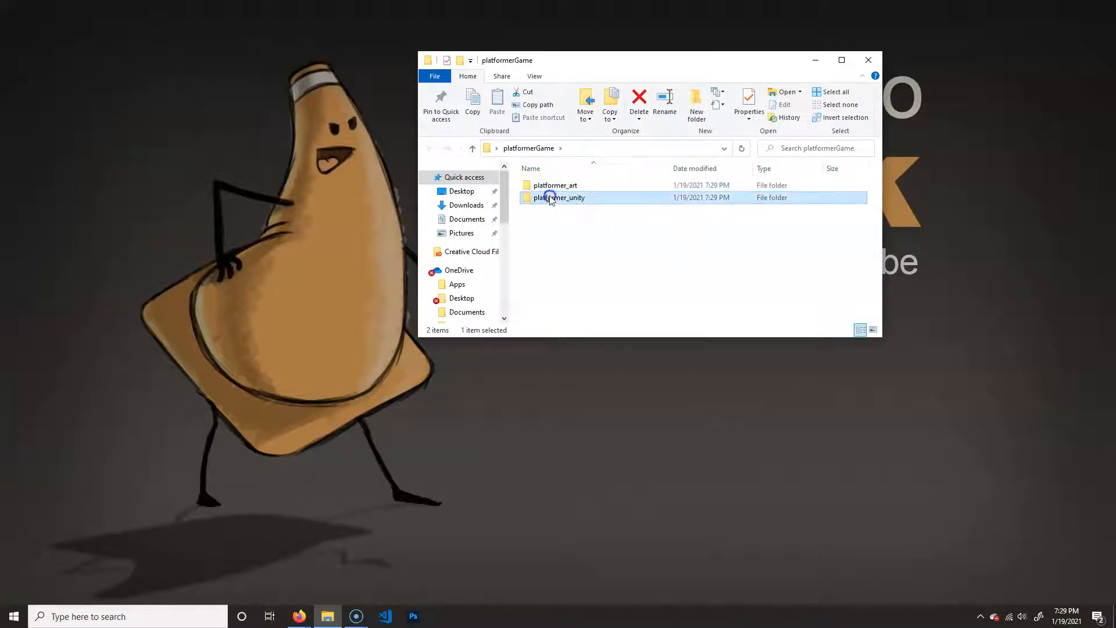
pyautogui.click(590, 186)
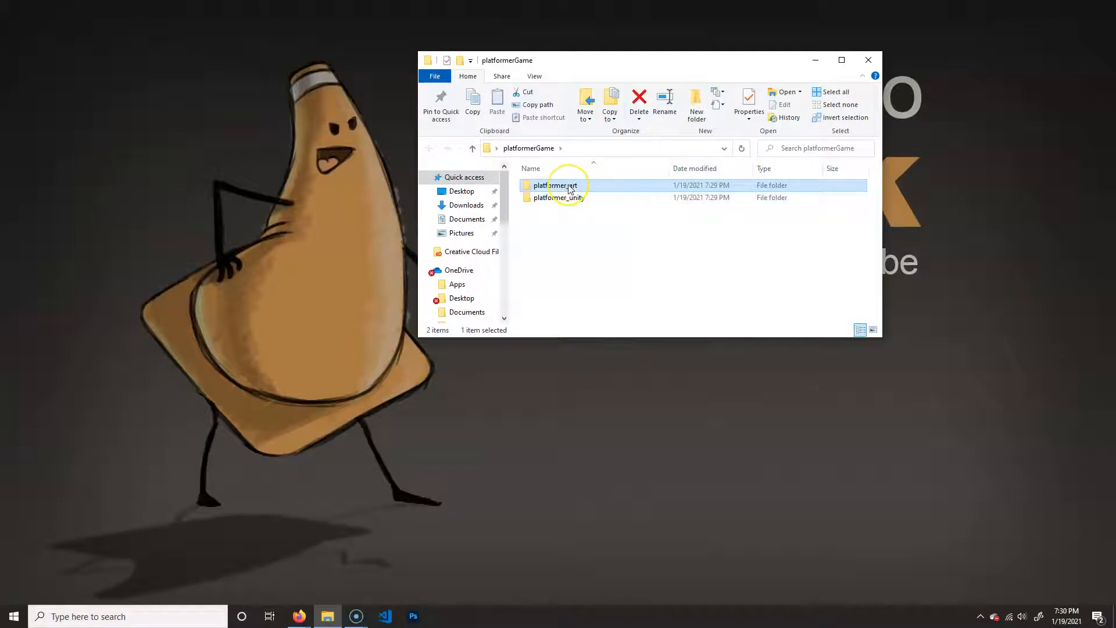
pyautogui.click(597, 198)
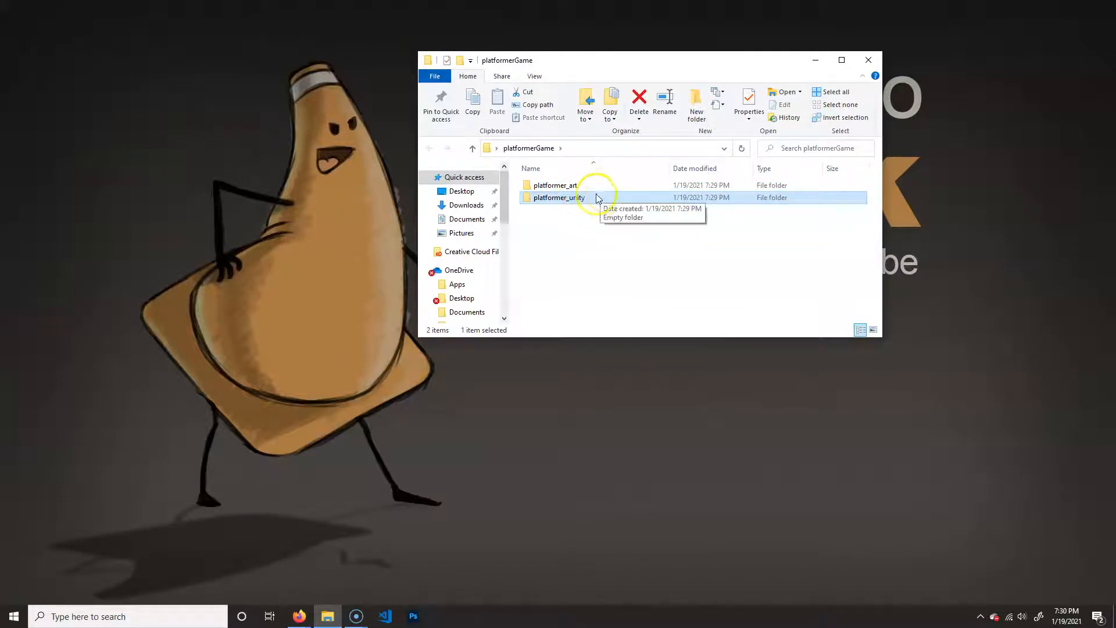
pyautogui.click(578, 186)
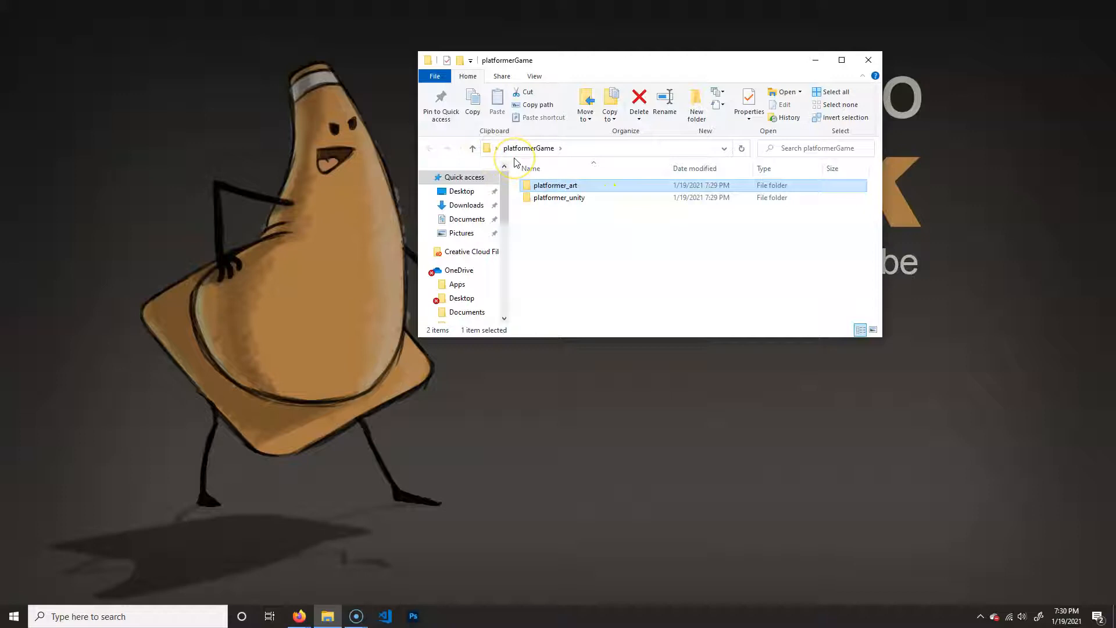
pyautogui.click(594, 195)
pyautogui.click(595, 188)
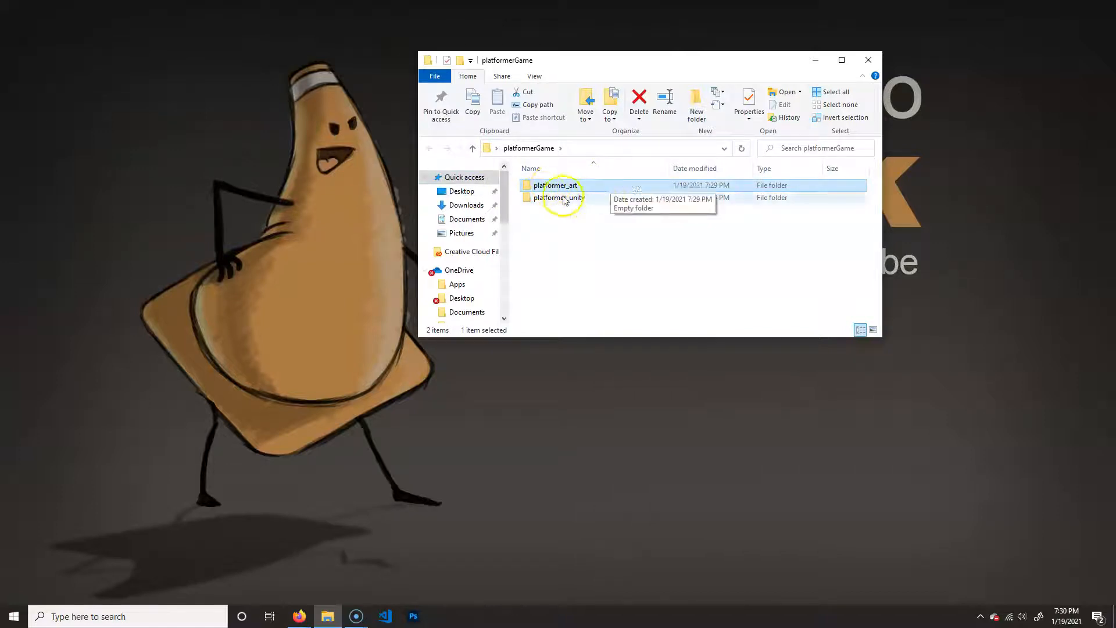
# - Move the platformerGame folder window lower on the desktop, then find and launch Unity Hub
pyautogui.moveTo(683, 51); pyautogui.dragTo(730, 151)
pyautogui.moveTo(618, 343); pyautogui.dragTo(620, 444)
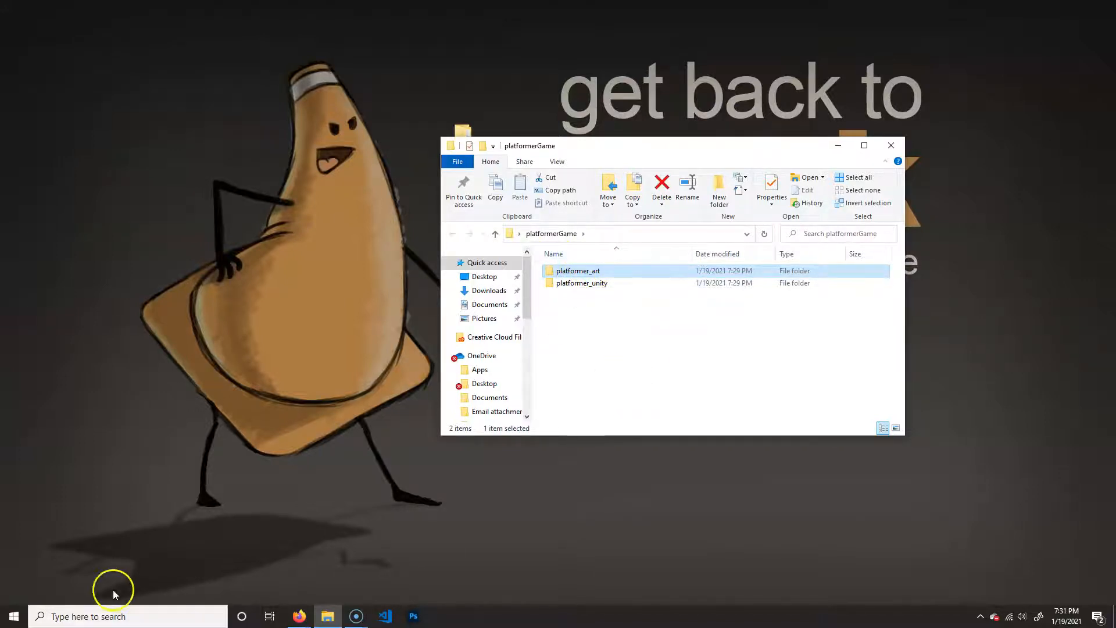
pyautogui.click(167, 618)
pyautogui.write('un')
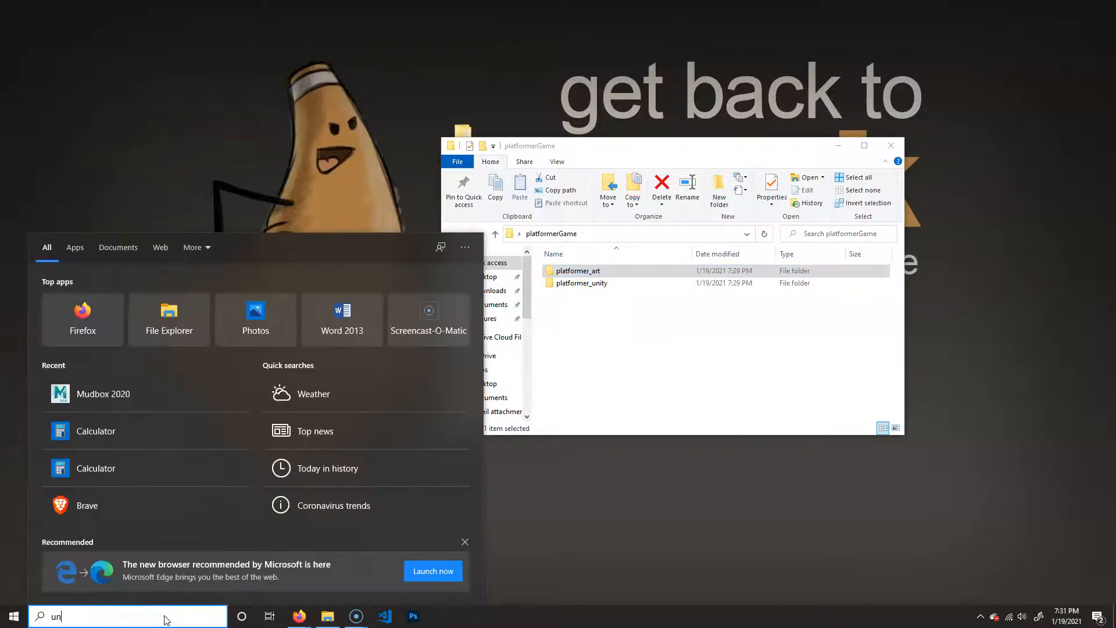
pyautogui.write('ity')
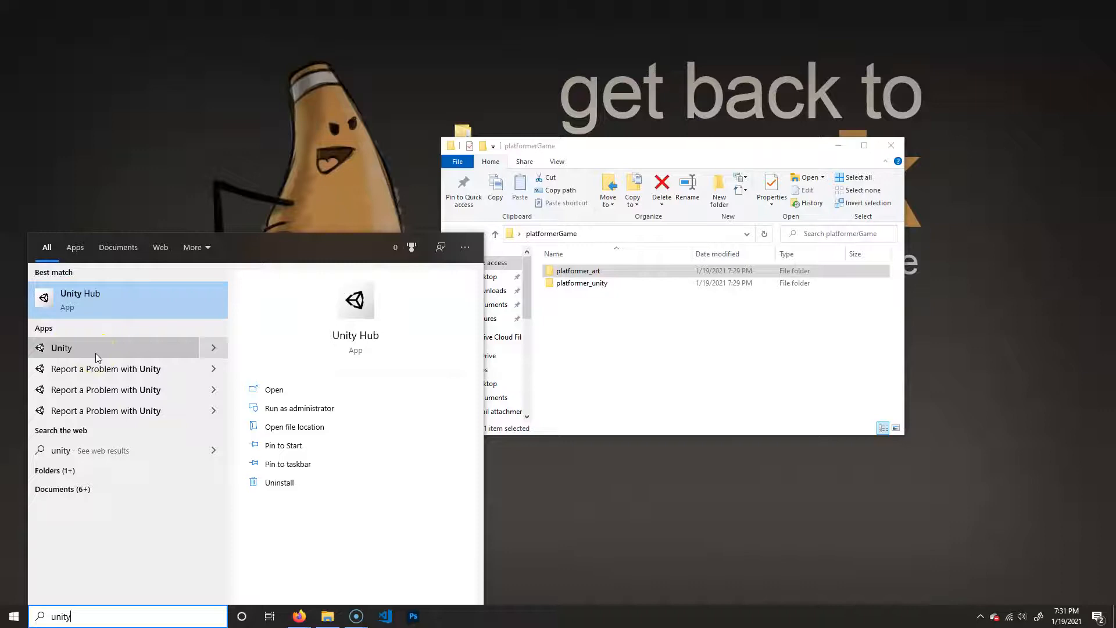
pyautogui.click(123, 300)
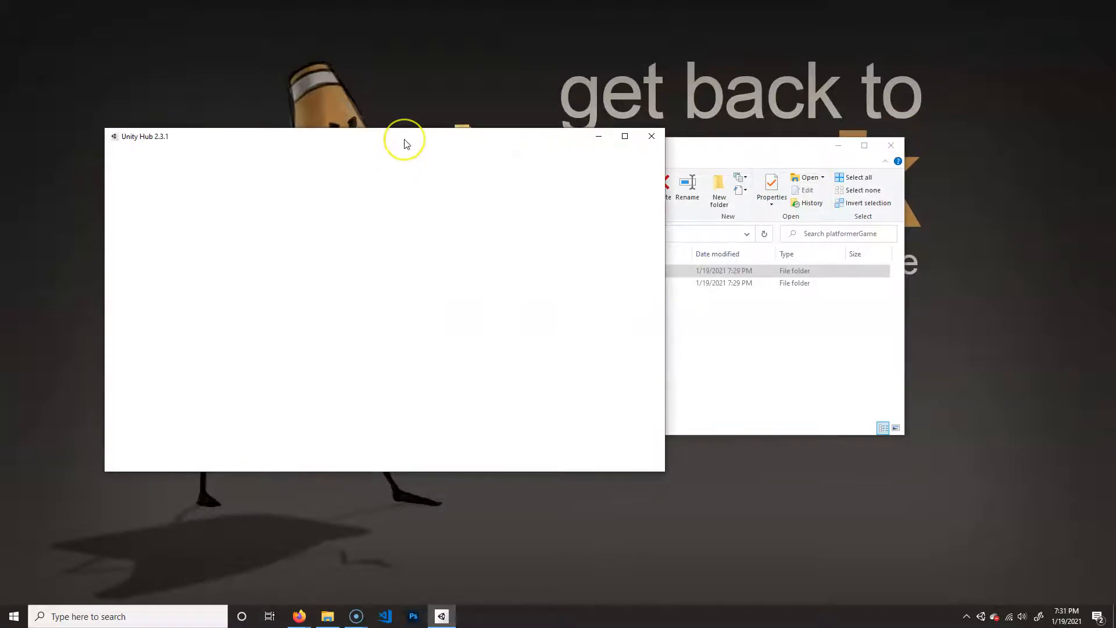
pyautogui.moveTo(398, 138); pyautogui.dragTo(477, 136)
# - Set up a new Unity project with the 2D template and the project name platformerGame
pyautogui.click(684, 207)
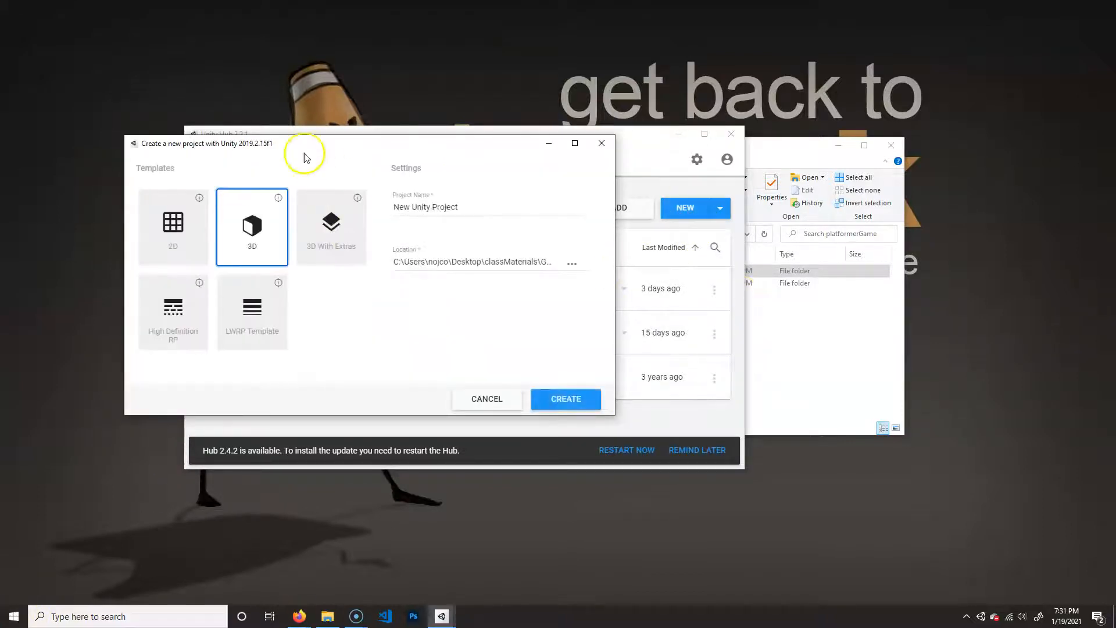
pyautogui.moveTo(343, 143); pyautogui.dragTo(468, 218)
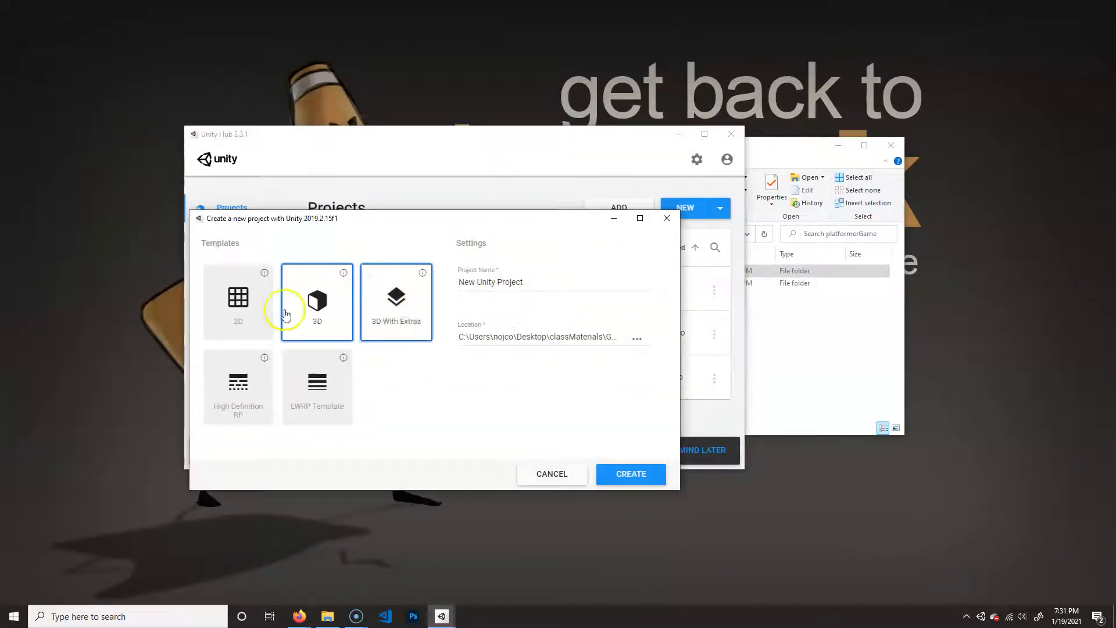
pyautogui.click(231, 281)
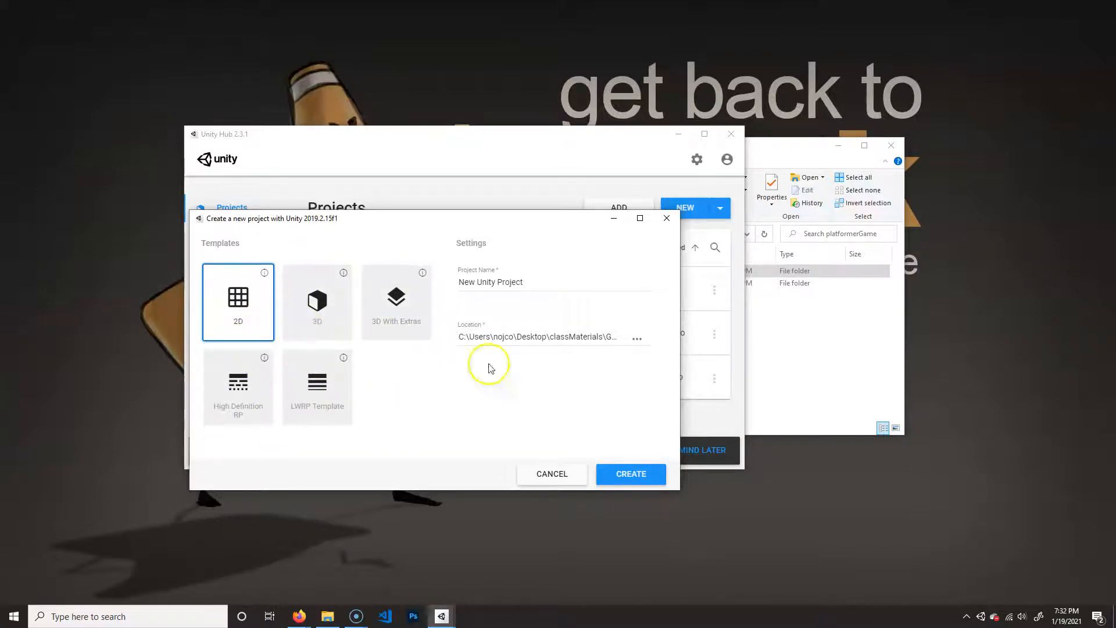
pyautogui.click(568, 281)
pyautogui.hotkey('ctrl', 'a')
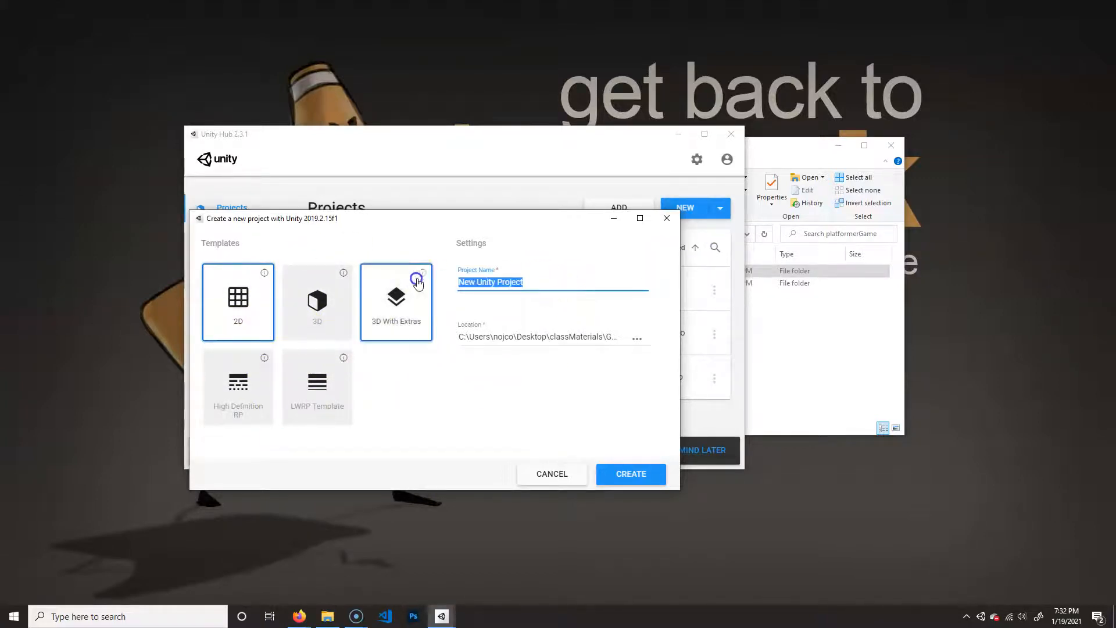
pyautogui.write('plat')
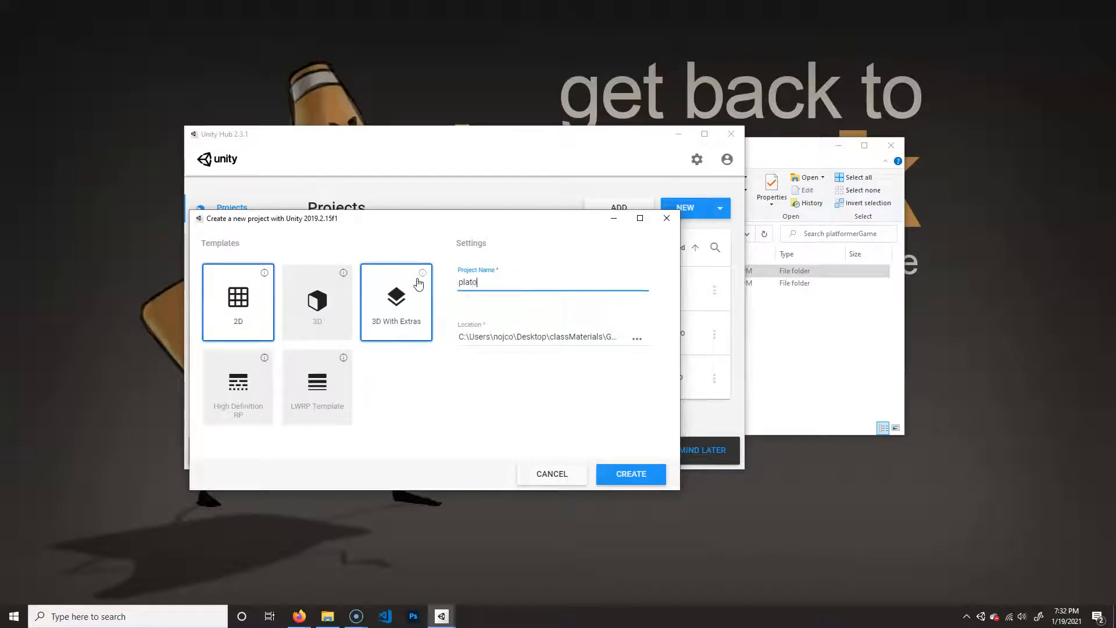
pyautogui.write('formerGame')
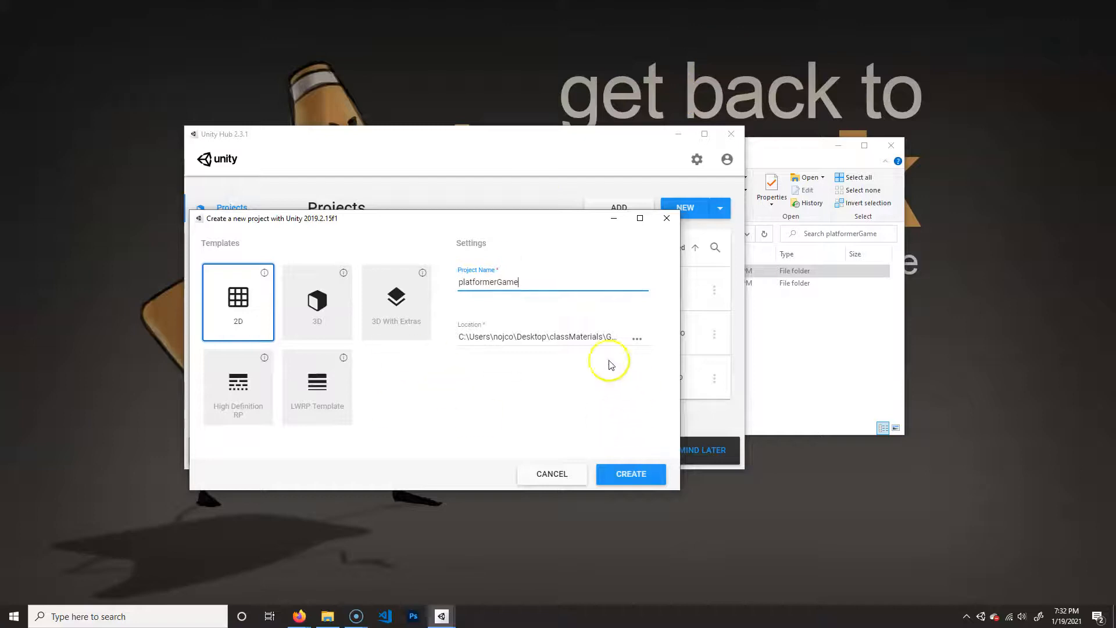
# - Set the project location to the platformer_unity folder inside the desktop's platformerGame folder and create the project
pyautogui.click(637, 339)
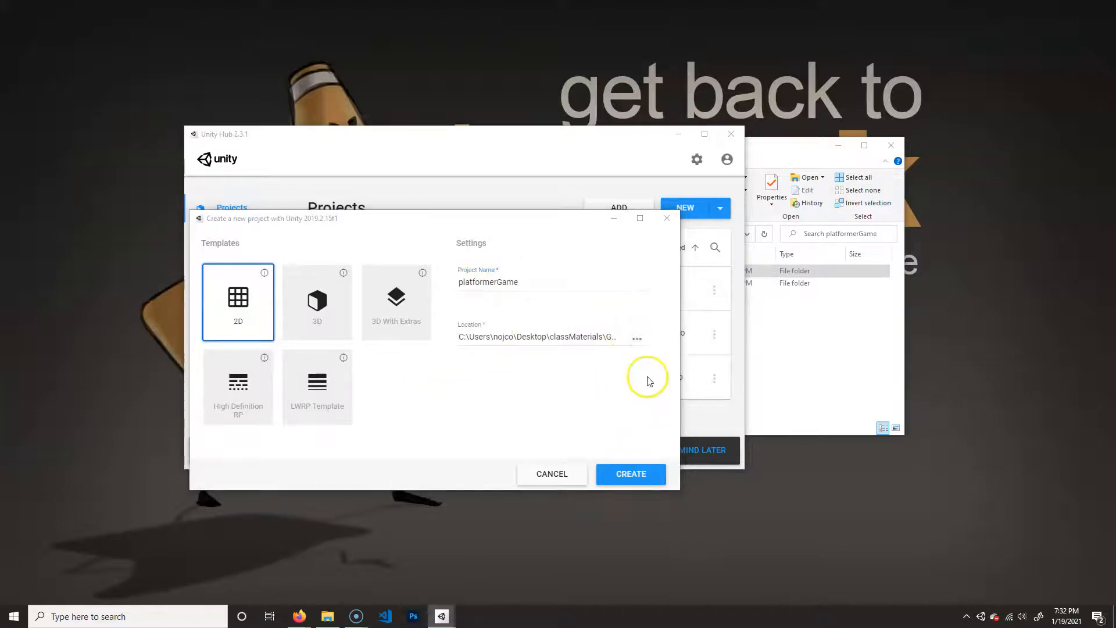
pyautogui.click(326, 256)
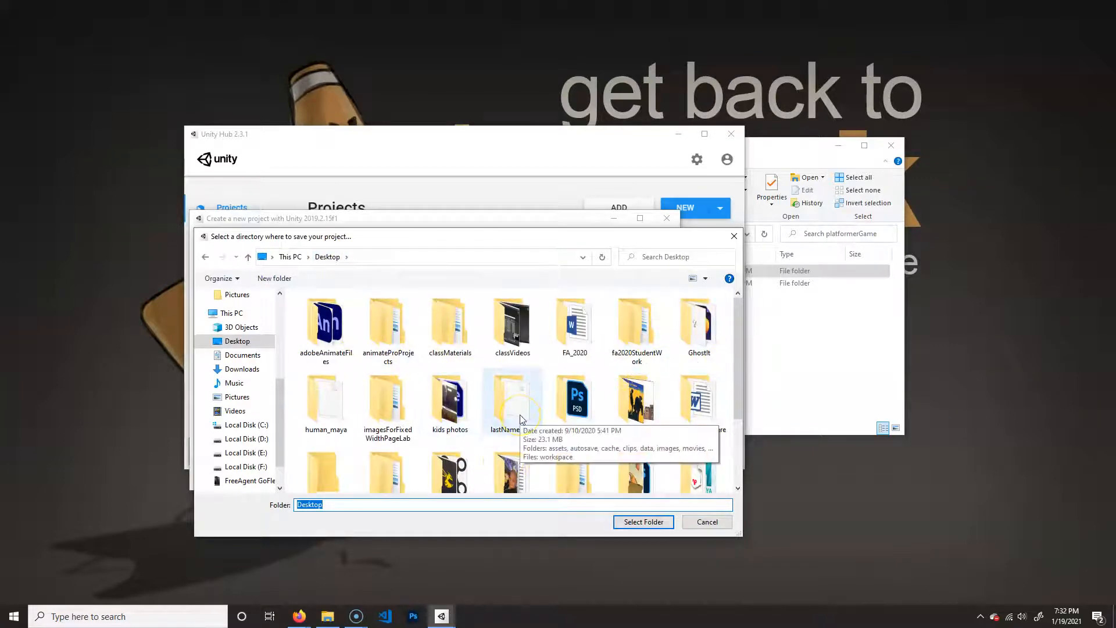
pyautogui.scroll(-3, 521, 418)
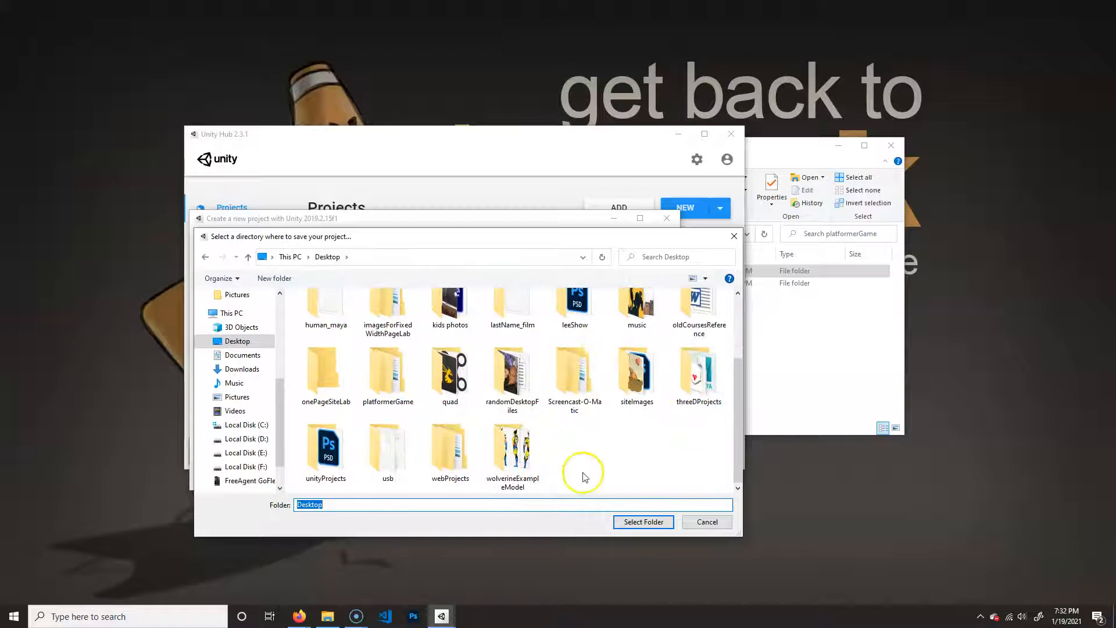
pyautogui.click(400, 362)
pyautogui.doubleClick(324, 326)
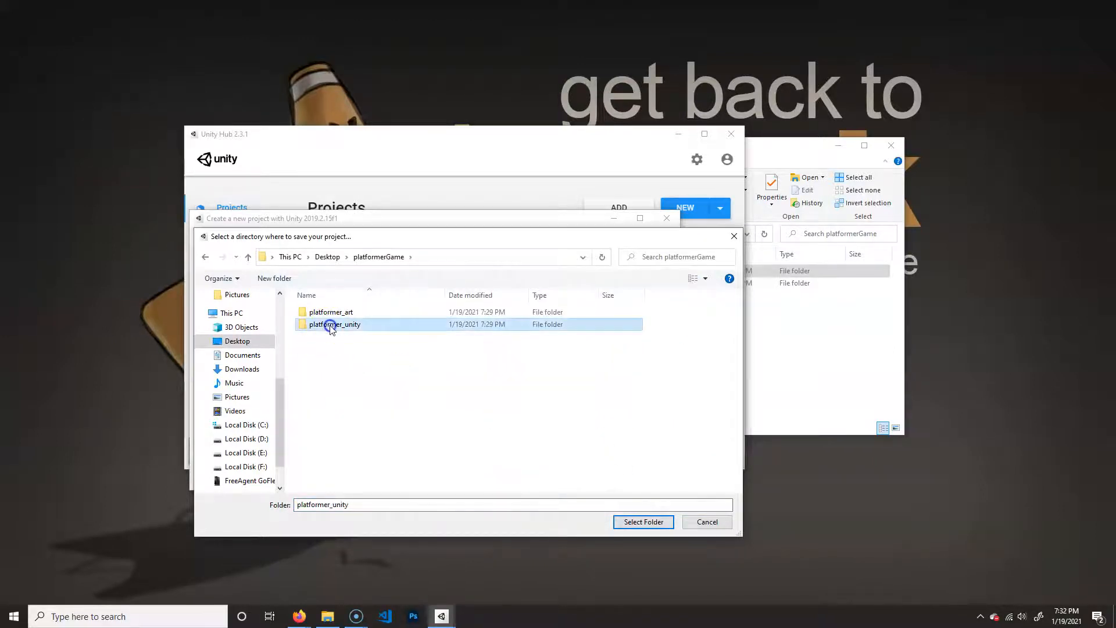
pyautogui.click(642, 521)
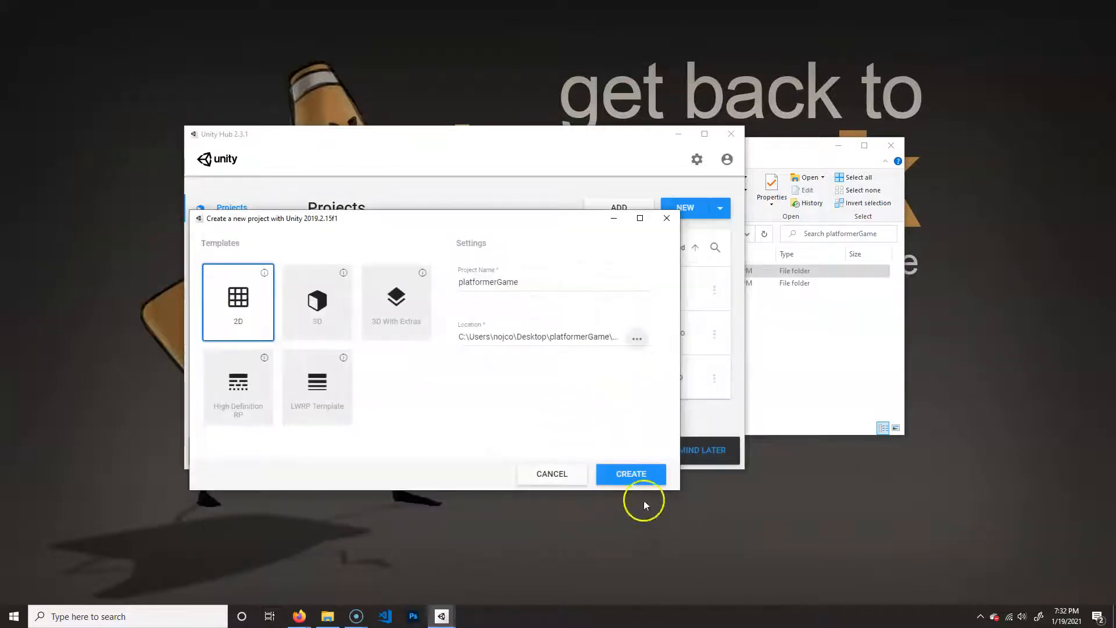
pyautogui.click(646, 473)
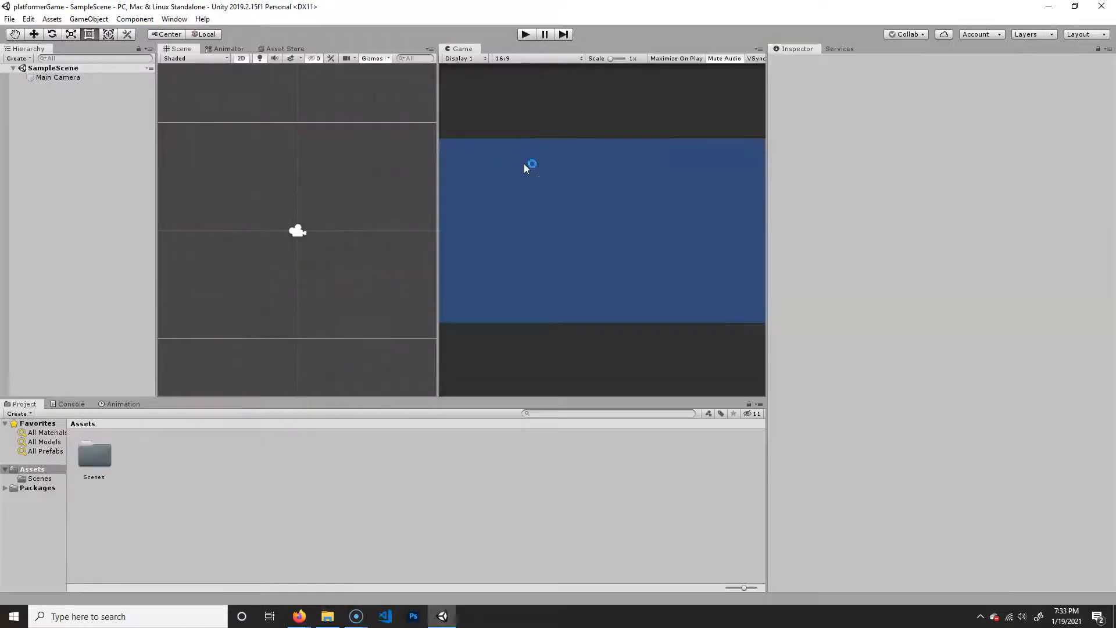
pyautogui.moveTo(357, 615)
pyautogui.click(333, 572)
pyautogui.click(571, 323)
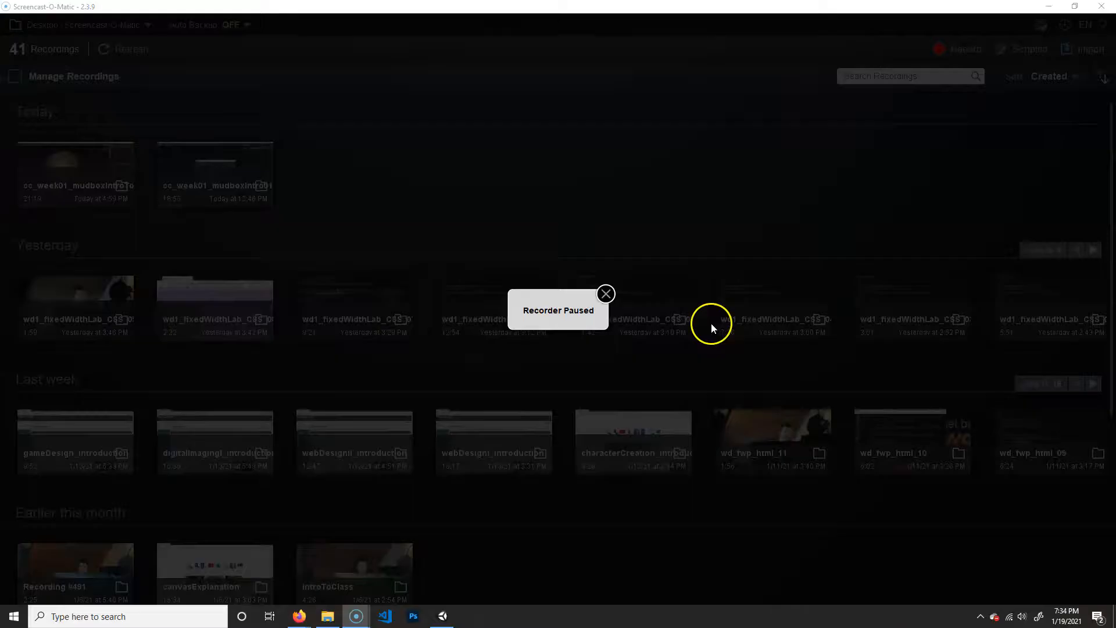
pyautogui.click(440, 616)
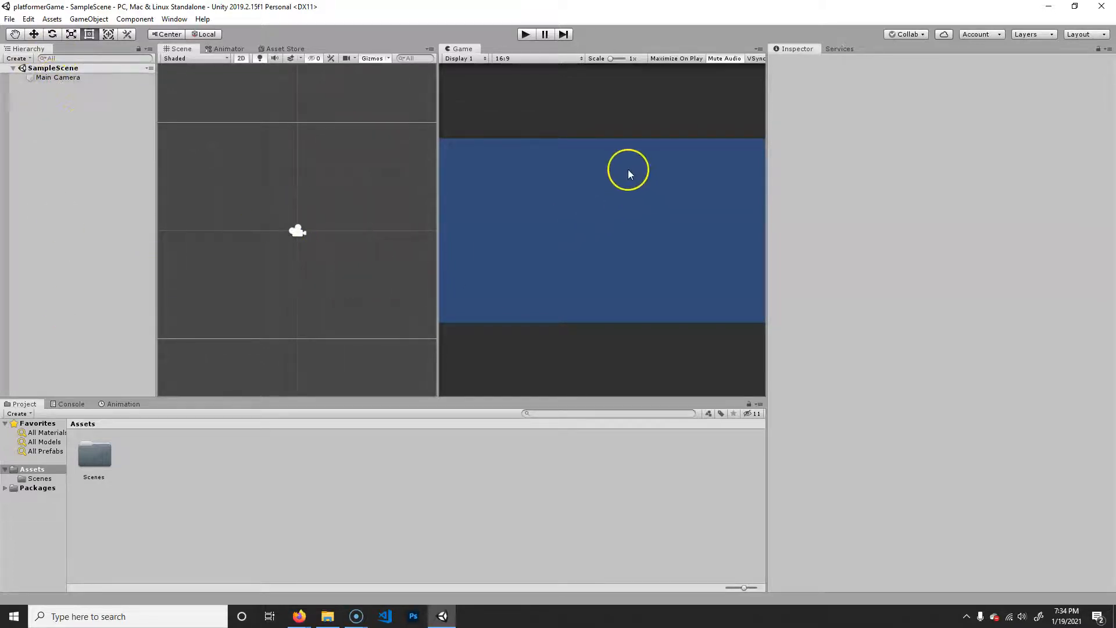
# - Look through the commands for saving files, importing packages and creating game objects, including the object types the hierarchy offers
pyautogui.moveTo(359, 245)
pyautogui.mouseDown(button='middle')
pyautogui.moveTo(350, 264)
pyautogui.moveTo(343, 252)
pyautogui.mouseUp(button='middle')
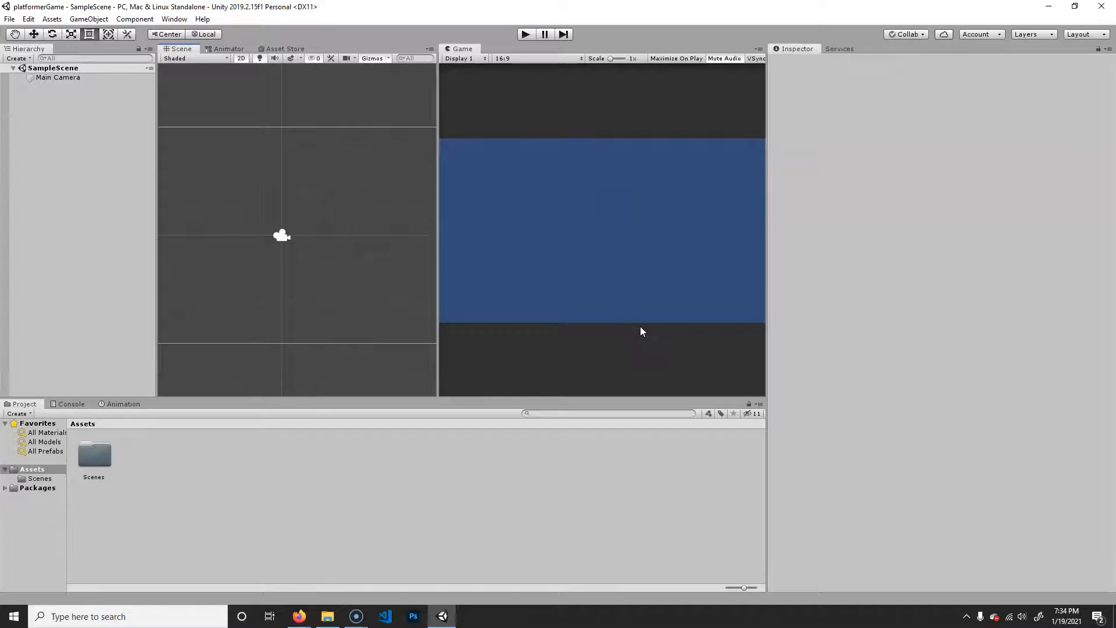
pyautogui.click(10, 19)
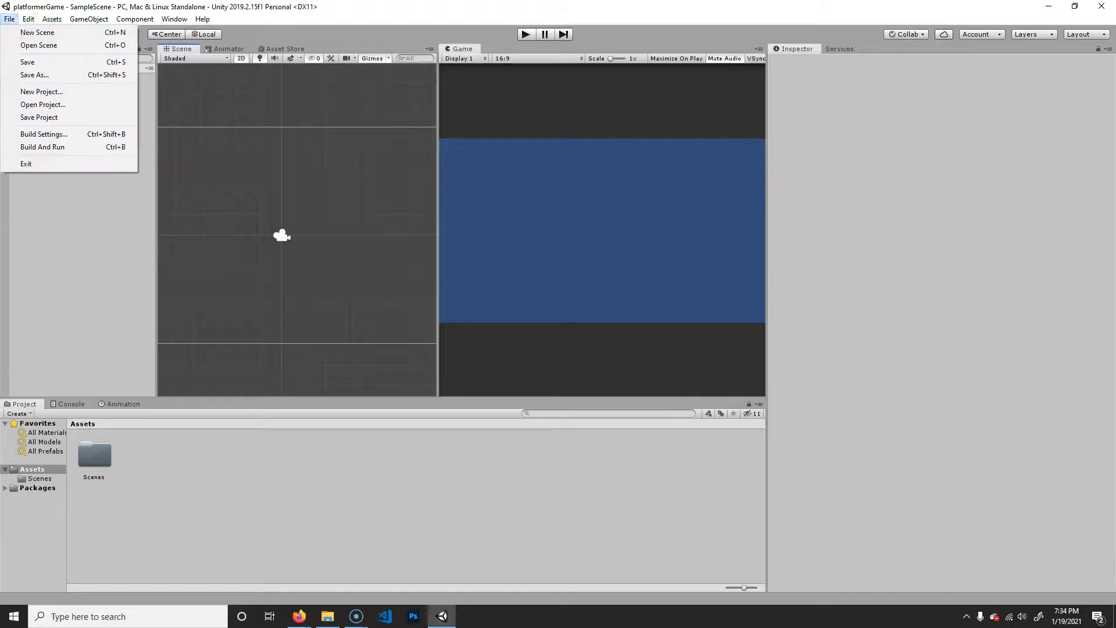
pyautogui.moveTo(26, 19)
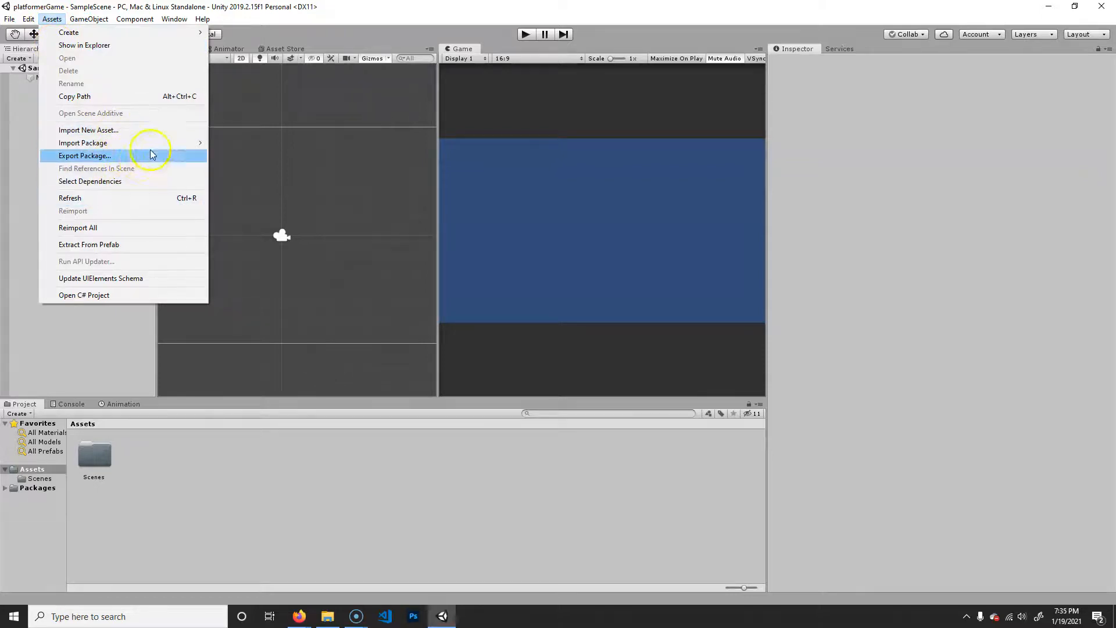
pyautogui.moveTo(157, 144)
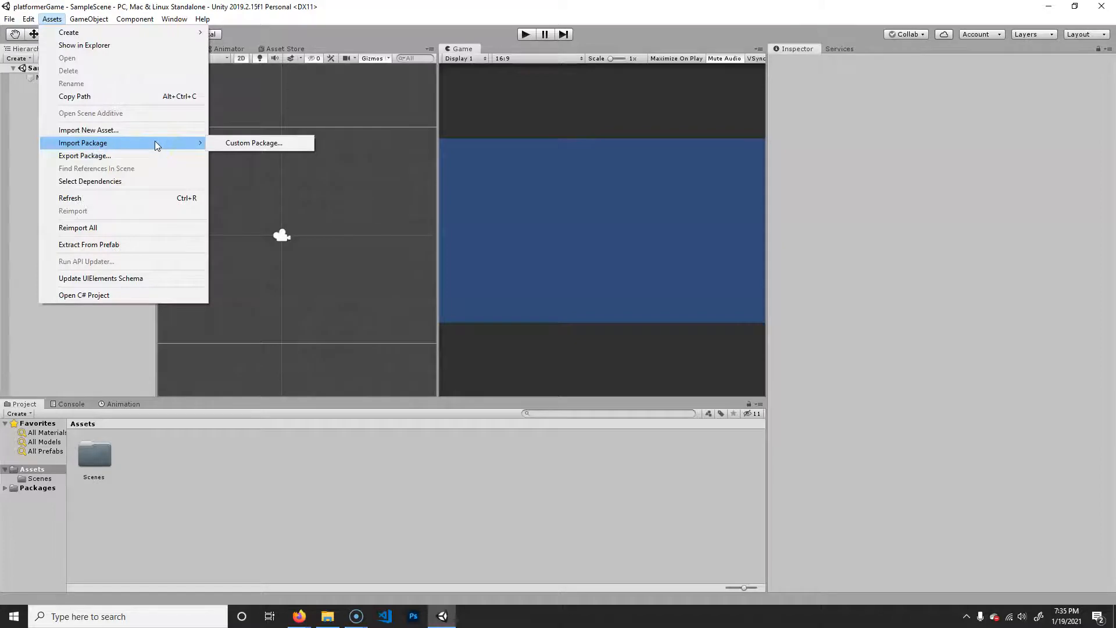
pyautogui.moveTo(87, 16)
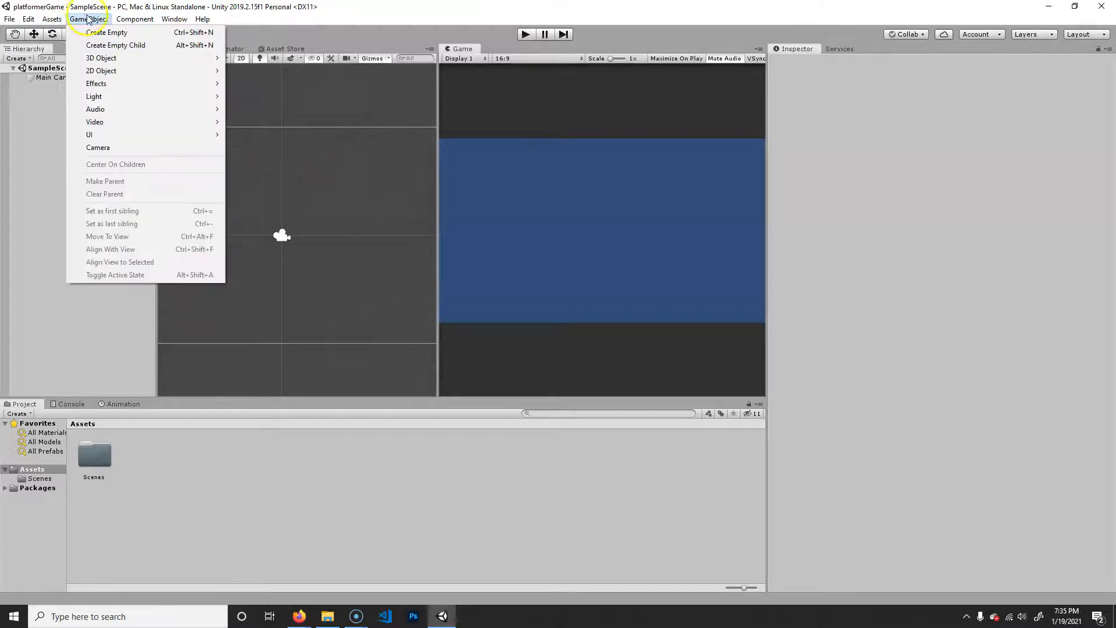
pyautogui.click(23, 66)
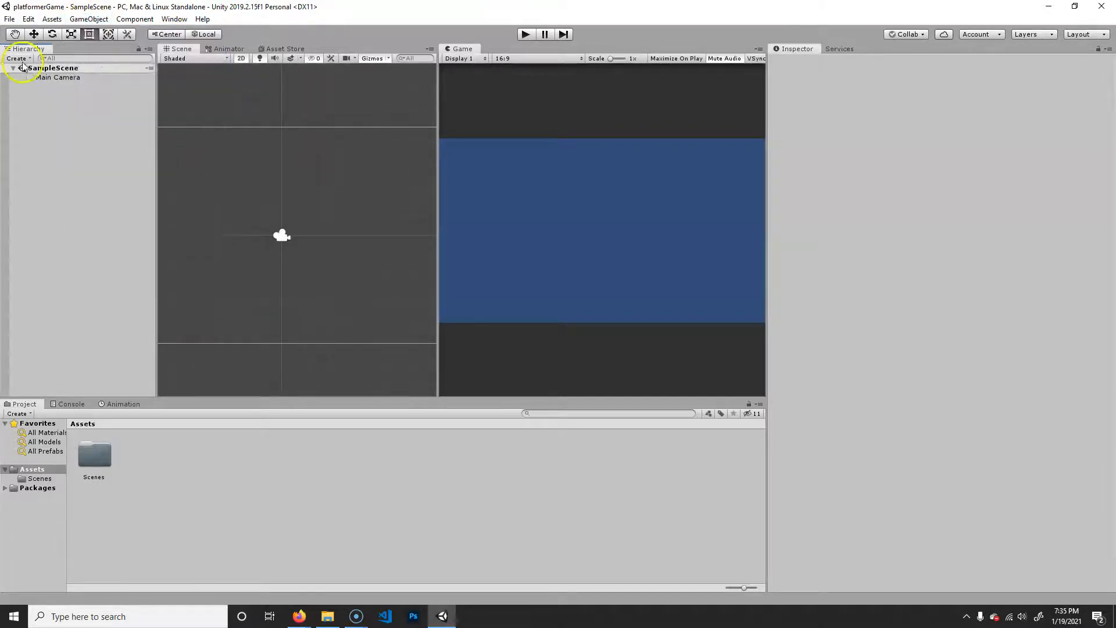
pyautogui.click(23, 60)
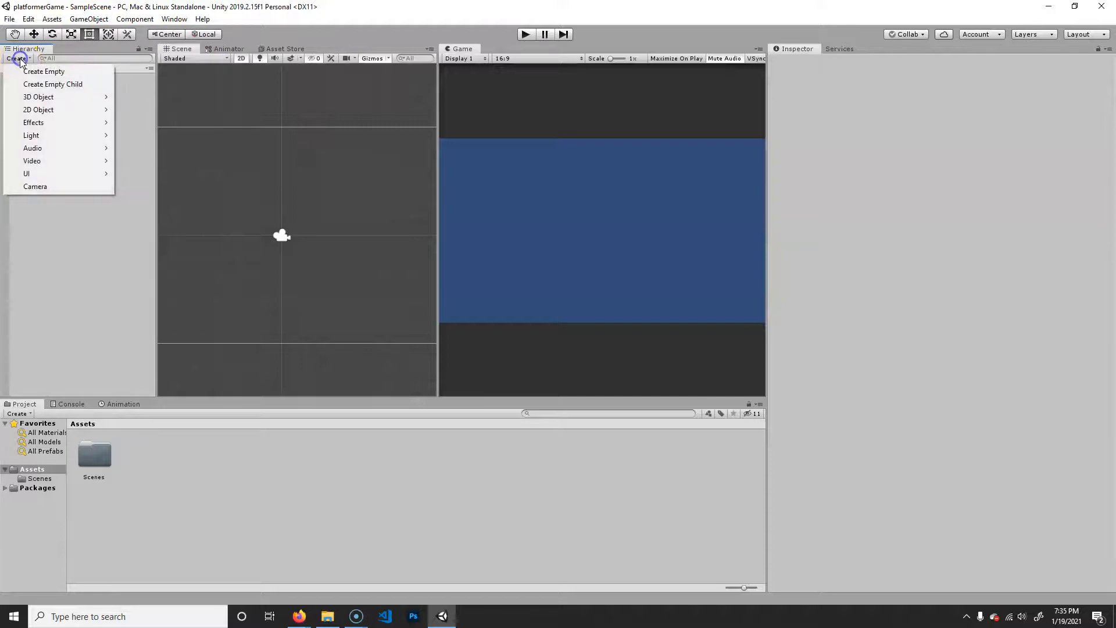
pyautogui.click(92, 20)
pyautogui.moveTo(142, 20)
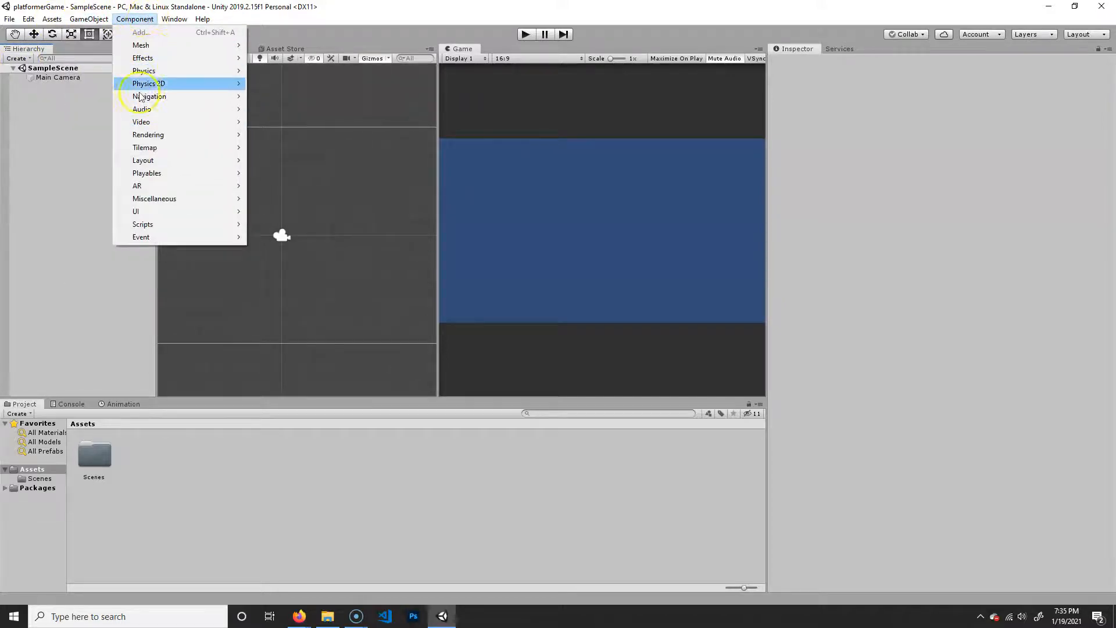
# - Inspect the Main Camera's components and look through the available component types and editor window options
pyautogui.click(64, 77)
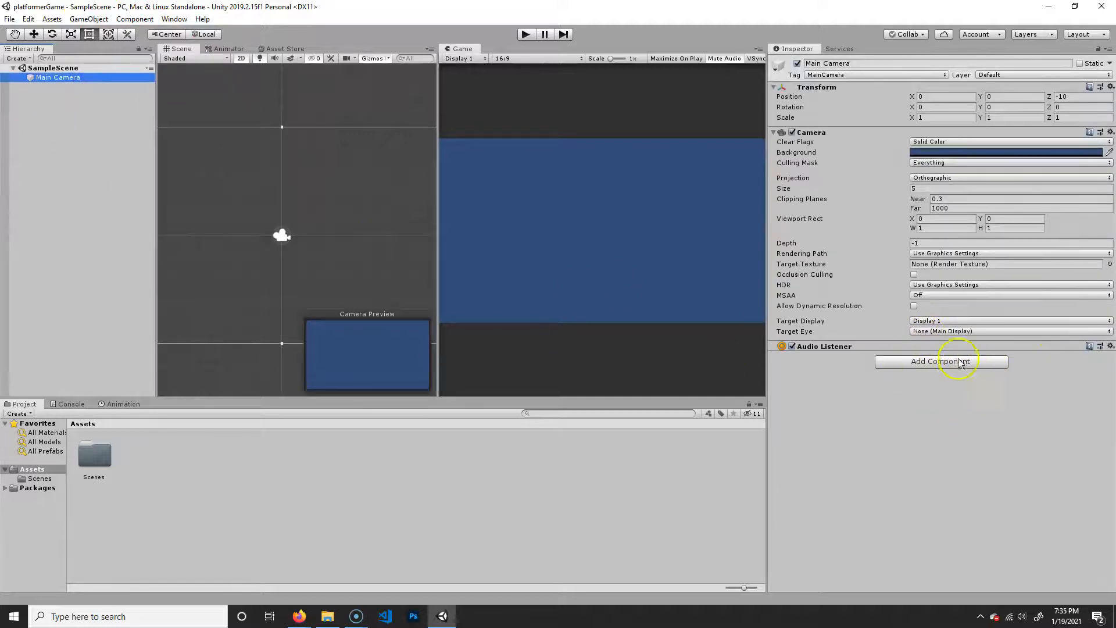
pyautogui.click(134, 19)
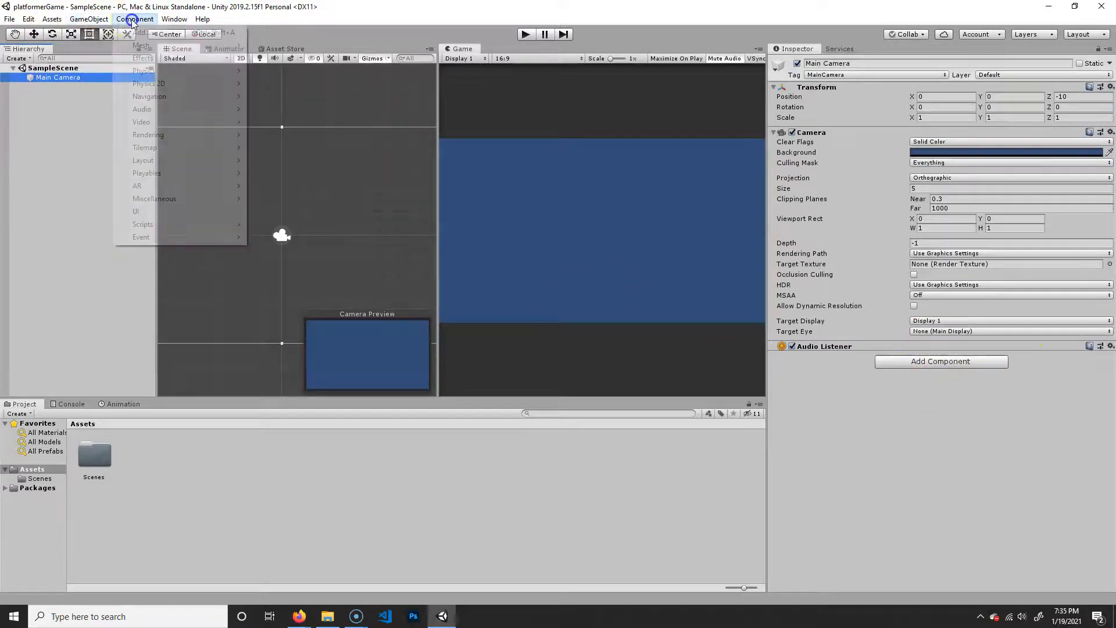
pyautogui.click(60, 222)
pyautogui.click(174, 19)
pyautogui.moveTo(139, 19)
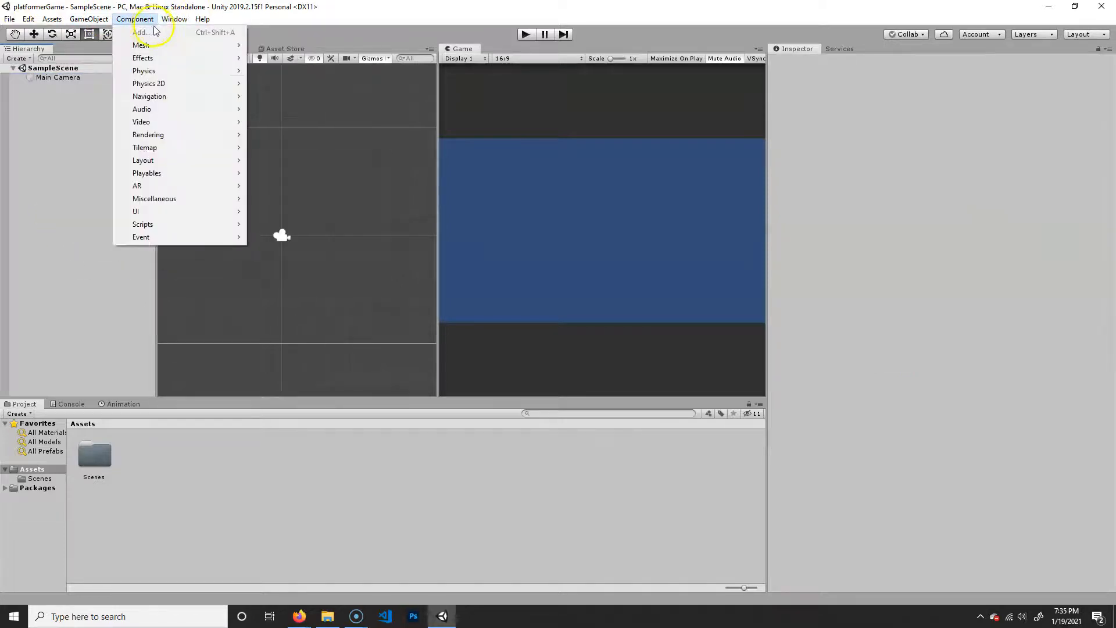
pyautogui.click(428, 38)
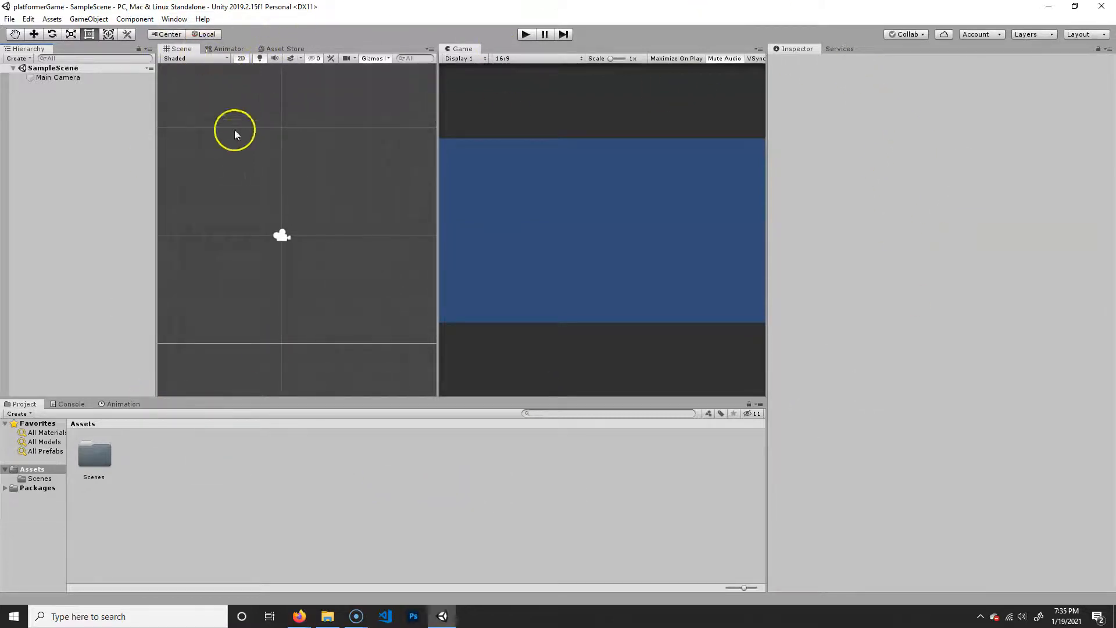
pyautogui.click(174, 19)
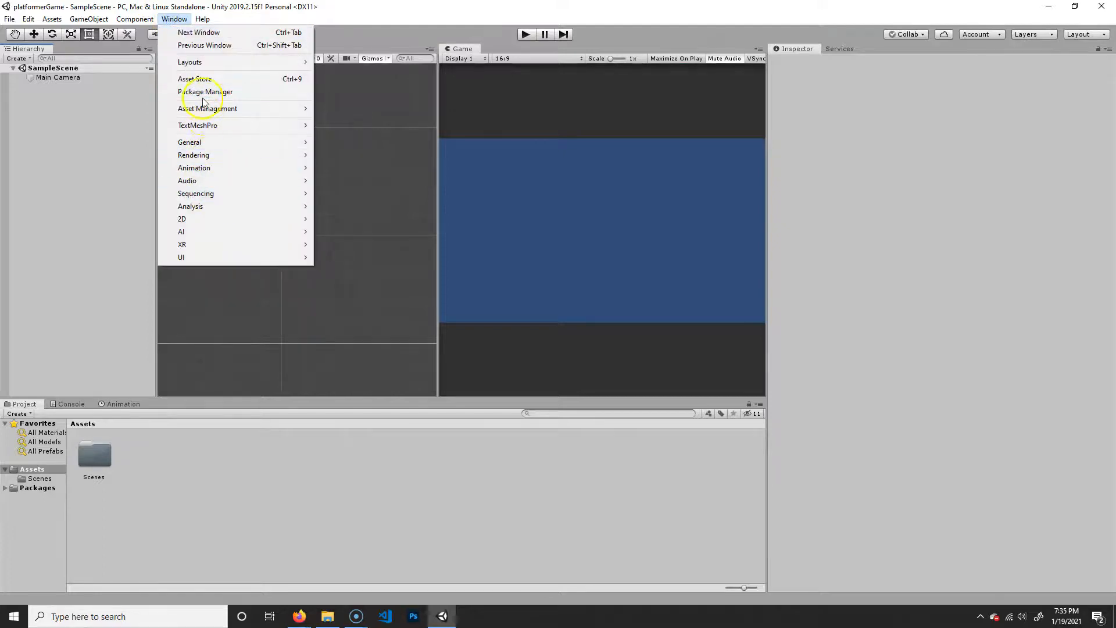
pyautogui.click(347, 36)
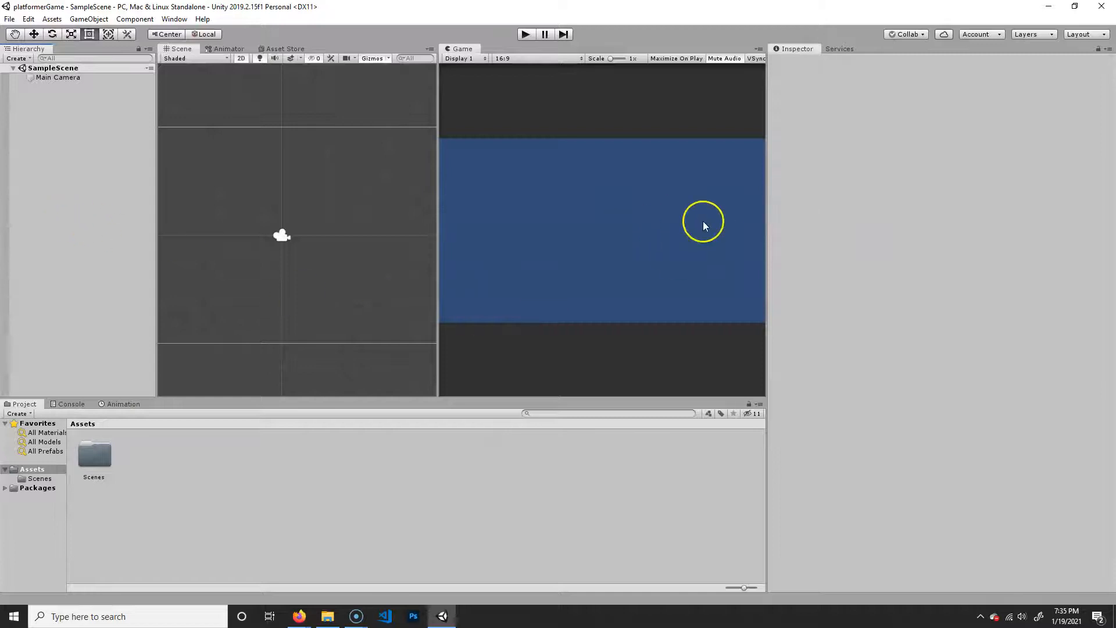
# - Resize the Scene and Game views so that the Scene view is slightly wider
pyautogui.moveTo(459, 48); pyautogui.dragTo(609, 302)
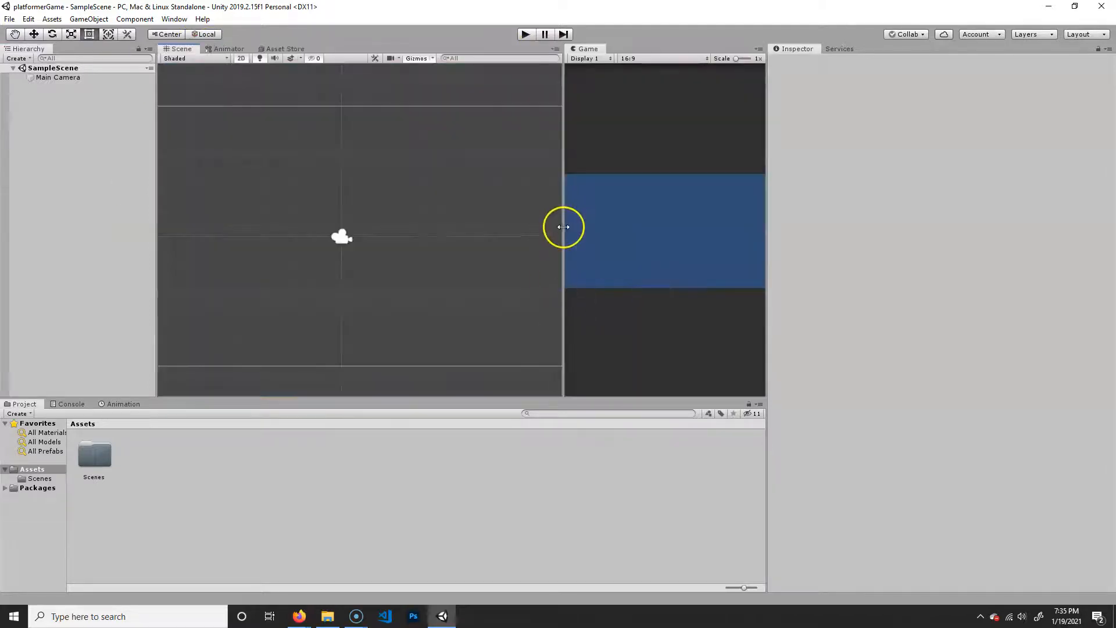
pyautogui.moveTo(563, 229); pyautogui.dragTo(459, 223)
pyautogui.click(519, 234)
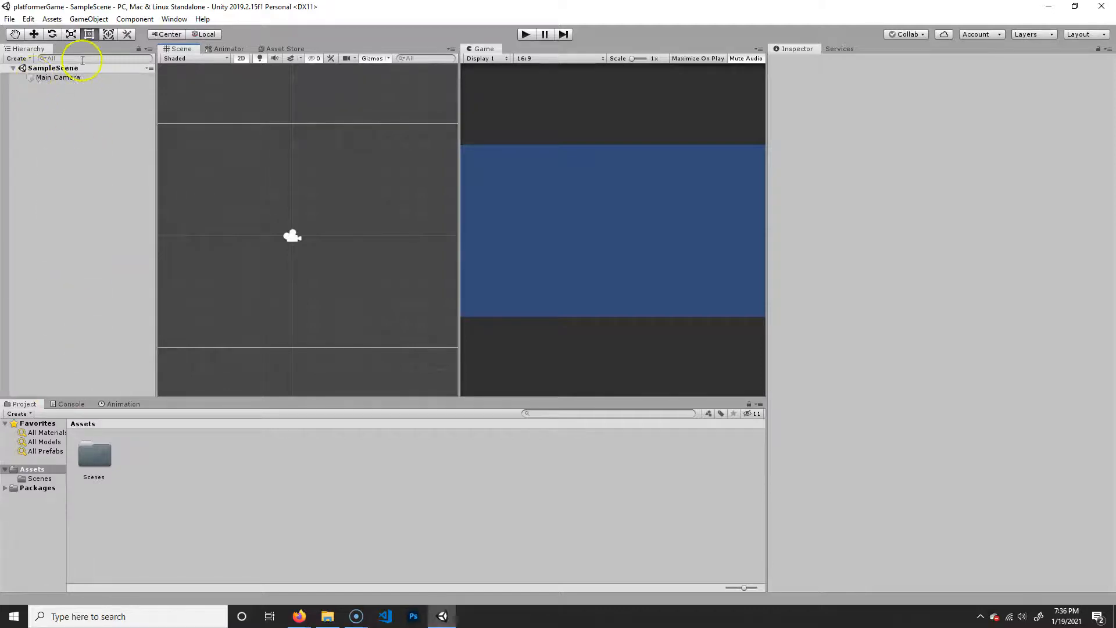
# - Inspect the Main Camera's properties, look around the scene in 3D, and return the Scene view to 2D
pyautogui.click(58, 79)
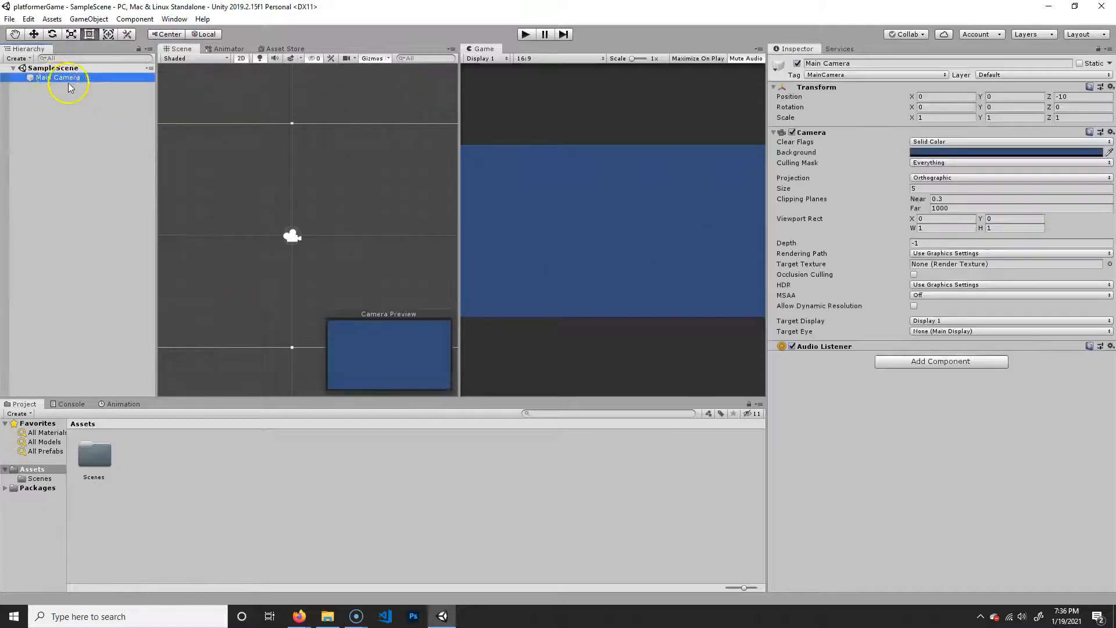
pyautogui.click(103, 204)
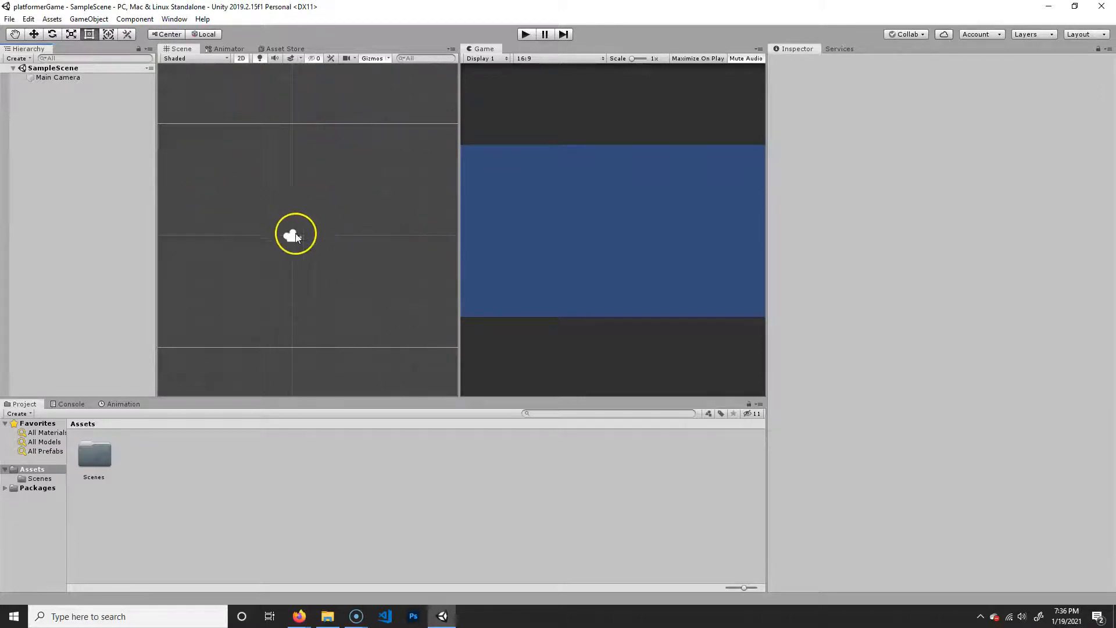
pyautogui.moveTo(261, 230)
pyautogui.keyDown('alt'); pyautogui.mouseDown()
pyautogui.moveTo(342, 234)
pyautogui.moveTo(260, 244)
pyautogui.mouseUp(); pyautogui.keyUp('alt')
pyautogui.keyDown('alt'); pyautogui.moveTo(296, 230); pyautogui.dragTo(351, 231, button='right'); pyautogui.keyUp('alt')
pyautogui.moveTo(331, 224); pyautogui.dragTo(340, 215, button='middle')
pyautogui.click(242, 59)
pyautogui.moveTo(371, 269)
pyautogui.keyDown('alt'); pyautogui.mouseDown()
pyautogui.moveTo(411, 254)
pyautogui.moveTo(375, 260)
pyautogui.mouseUp(); pyautogui.keyUp('alt')
pyautogui.click(242, 59)
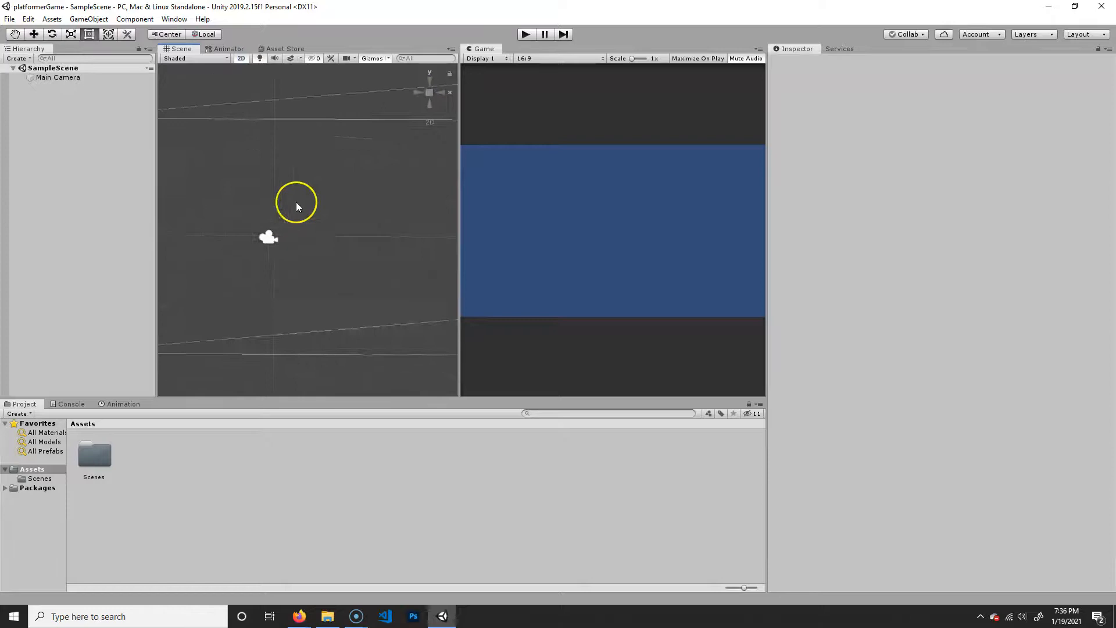
pyautogui.keyDown('alt'); pyautogui.moveTo(319, 235); pyautogui.dragTo(323, 256, button='right'); pyautogui.keyUp('alt')
pyautogui.moveTo(322, 257); pyautogui.dragTo(341, 259, button='middle')
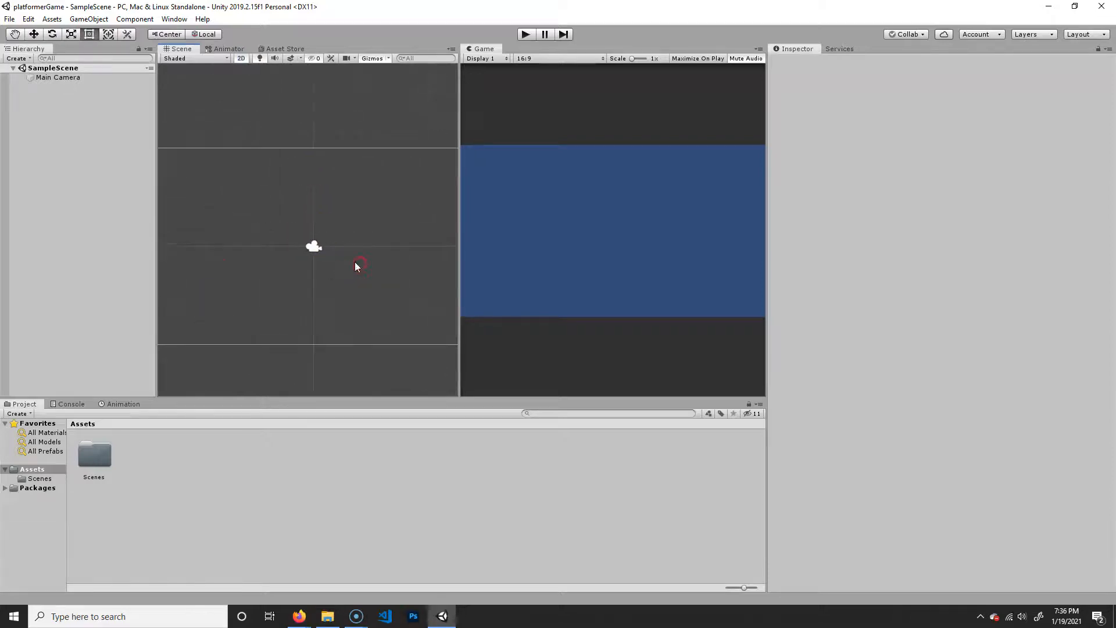
# - View the Animator and the Asset Store, and return to the Scene view
pyautogui.click(231, 51)
pyautogui.click(293, 48)
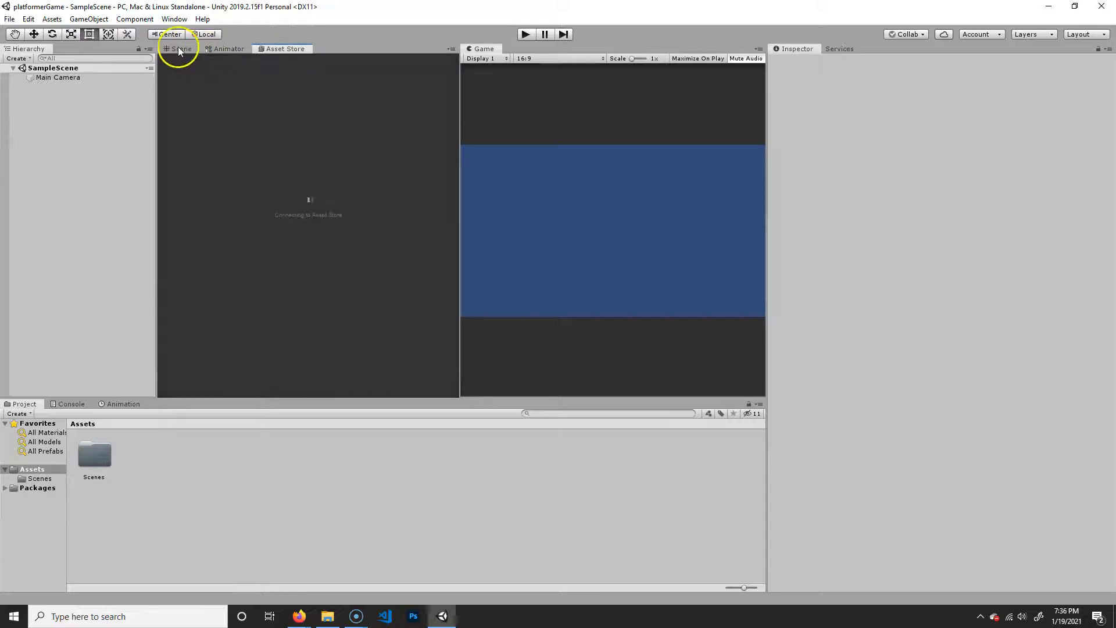
pyautogui.click(179, 49)
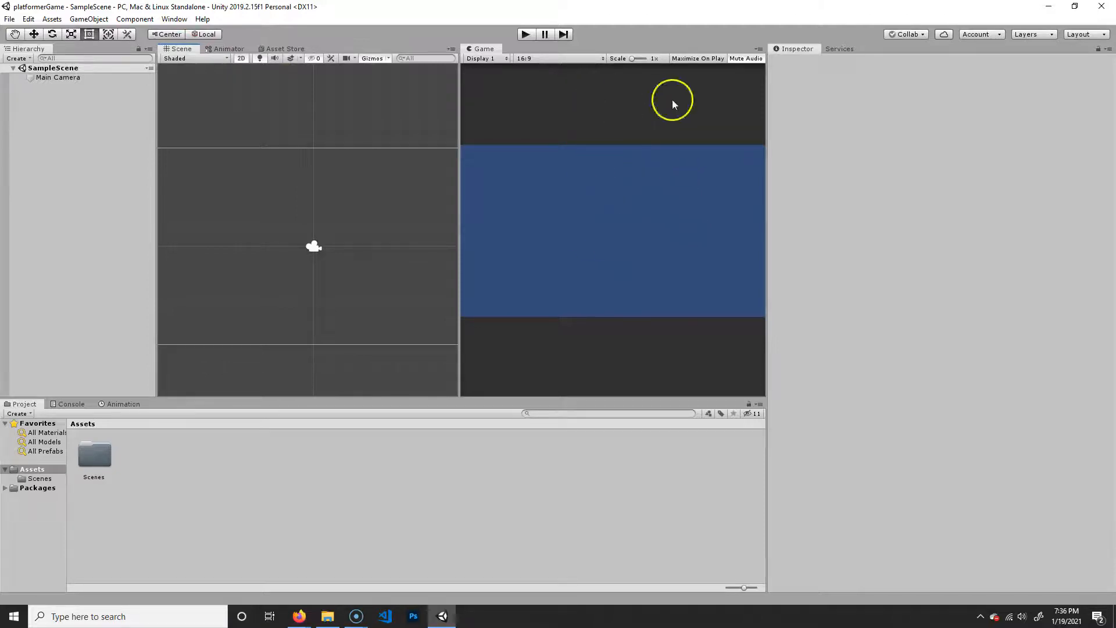
pyautogui.click(644, 213)
pyautogui.press('t')
# - Select the Main Camera, view the Console and the Animation timeline, and return to the project's assets
pyautogui.click(58, 78)
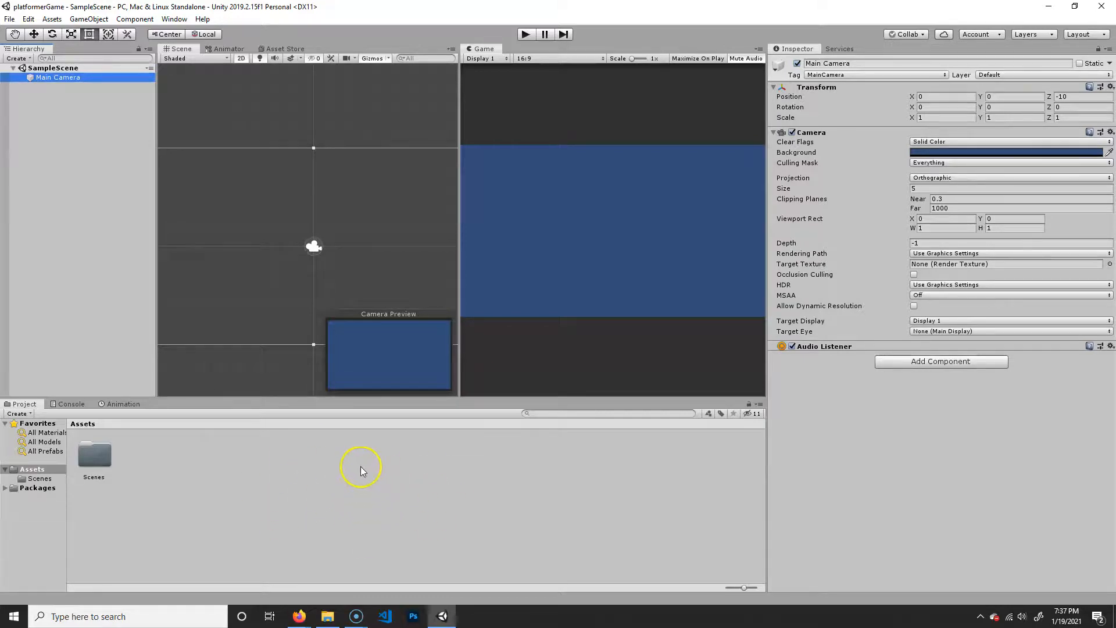
pyautogui.click(67, 405)
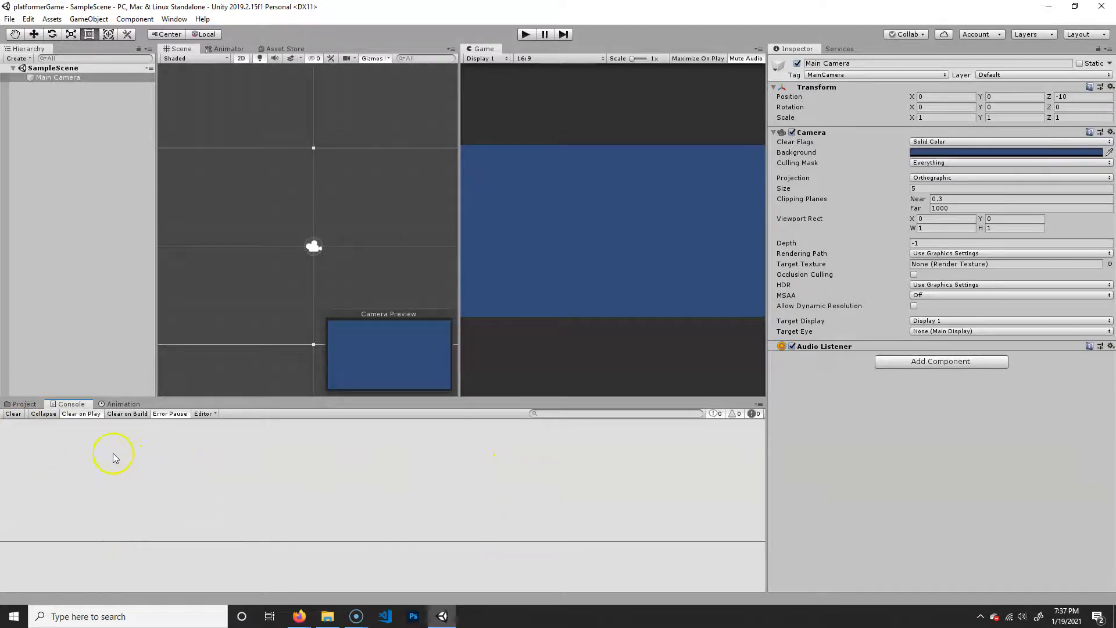
pyautogui.click(122, 404)
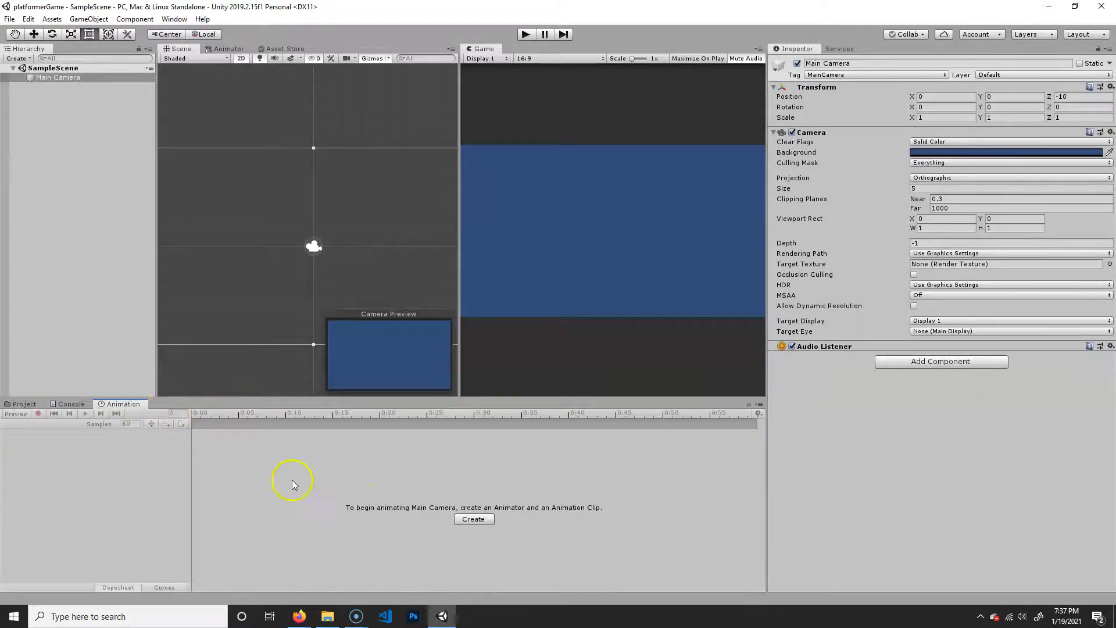
pyautogui.click(25, 404)
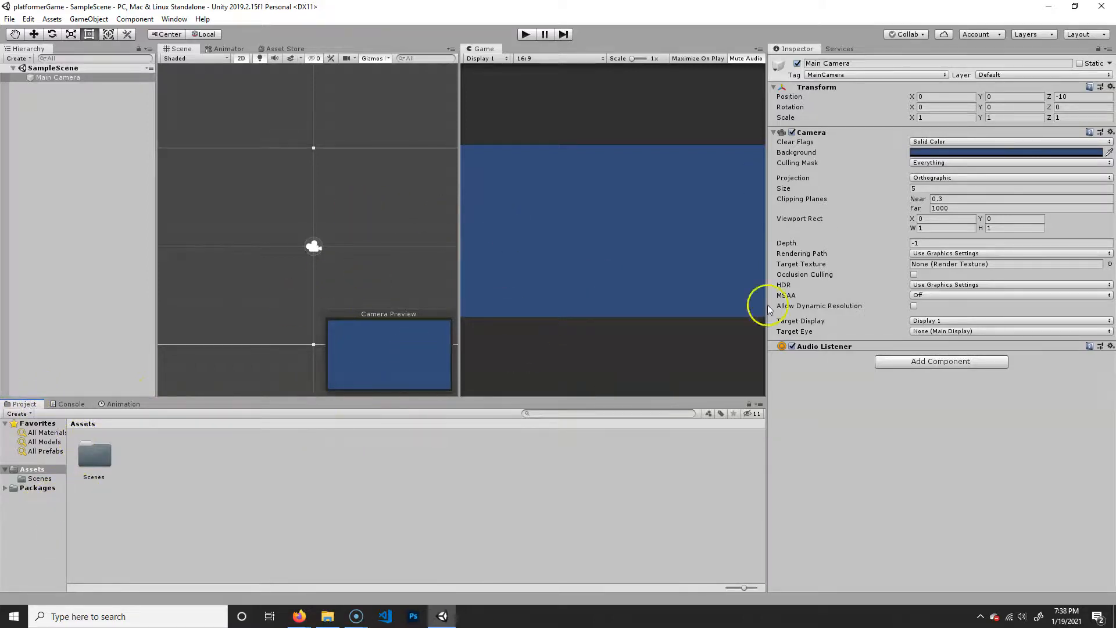
# - Add a 2D sprite object to SampleScene and name it Platform
pyautogui.click(49, 193)
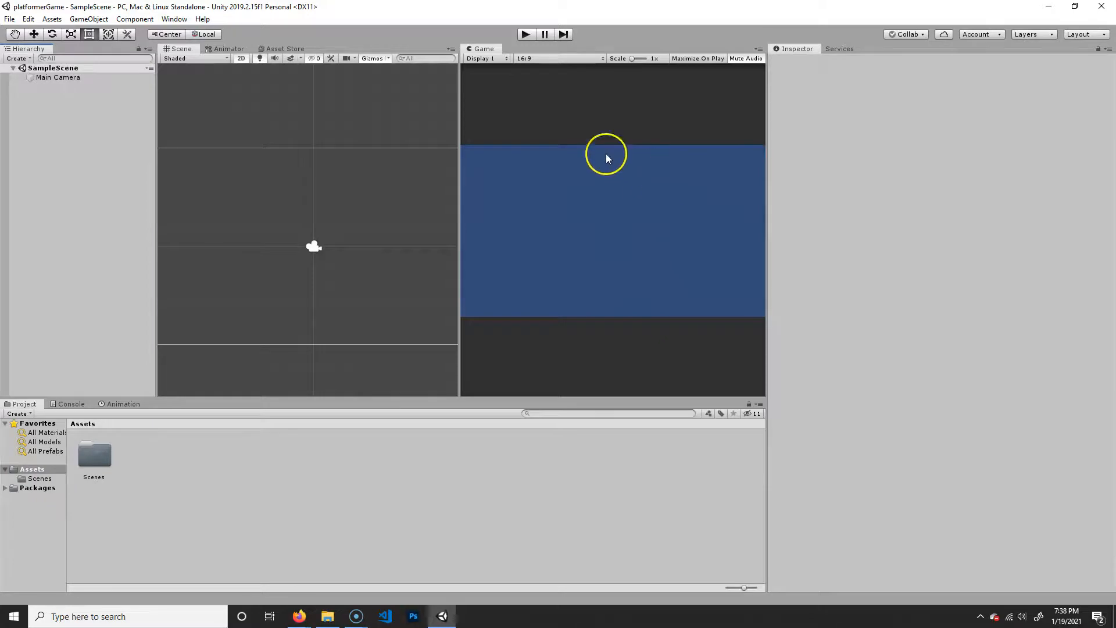
pyautogui.click(19, 58)
pyautogui.moveTo(68, 110)
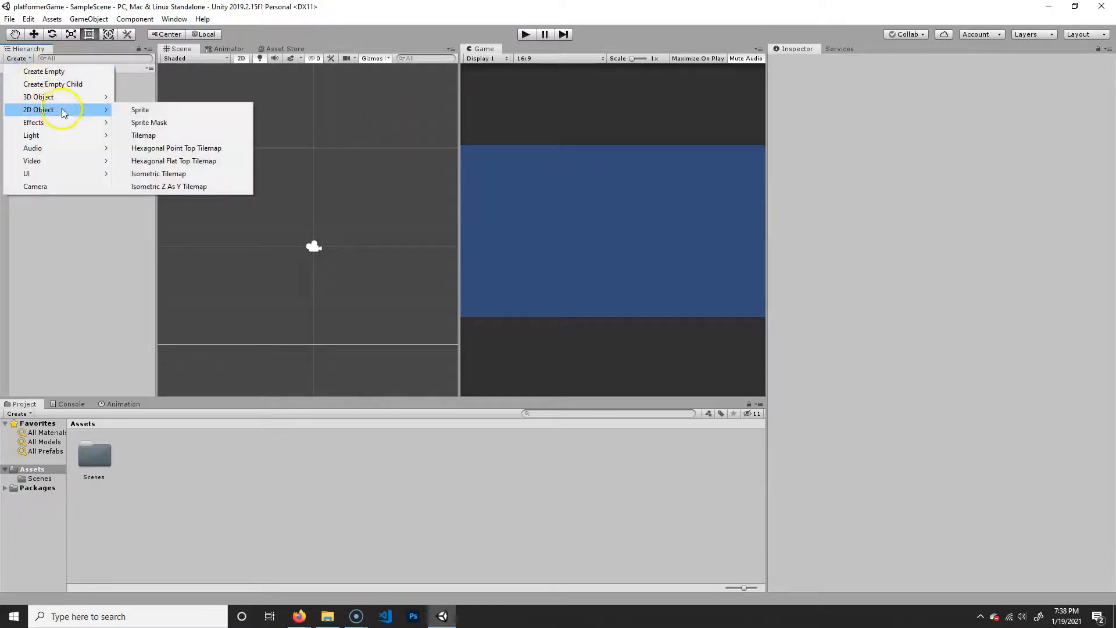
pyautogui.click(183, 114)
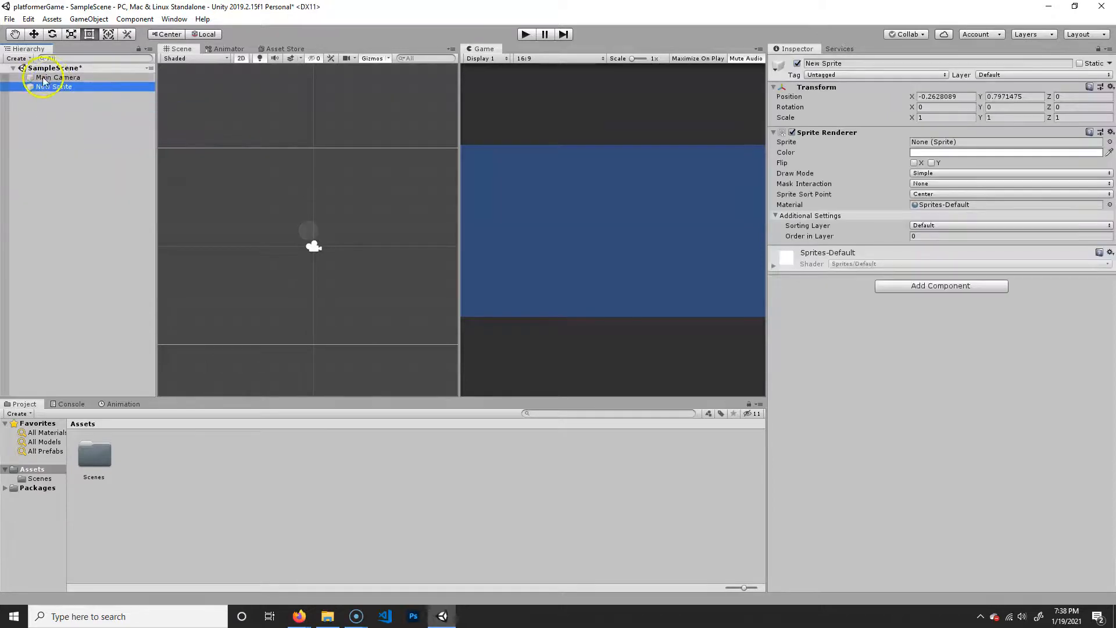
pyautogui.click(862, 63)
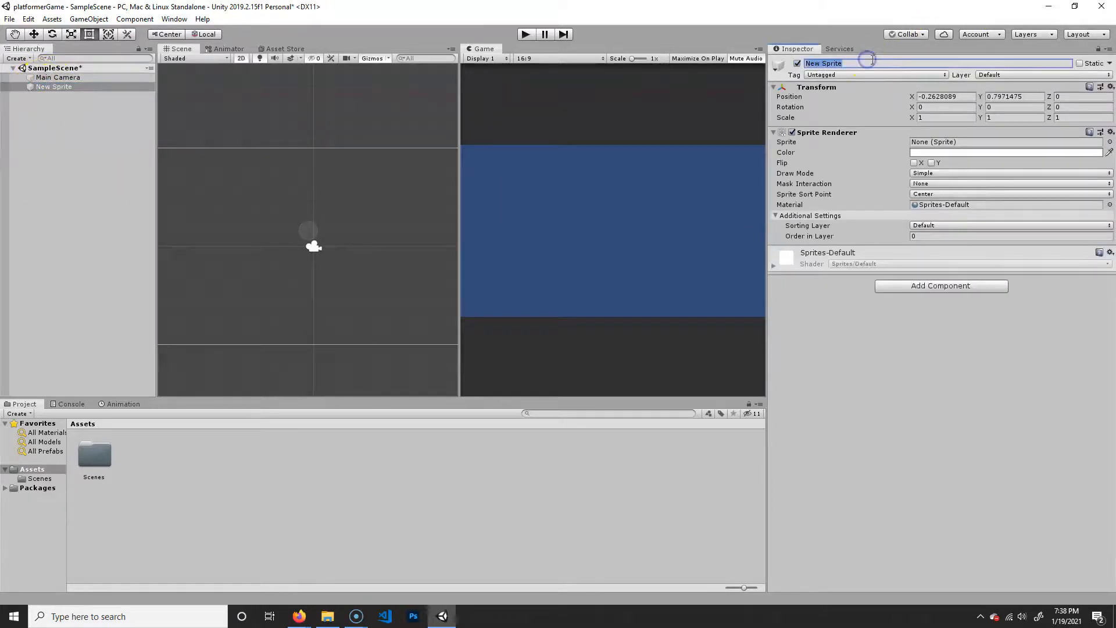
pyautogui.click(848, 63)
pyautogui.write('Platform')
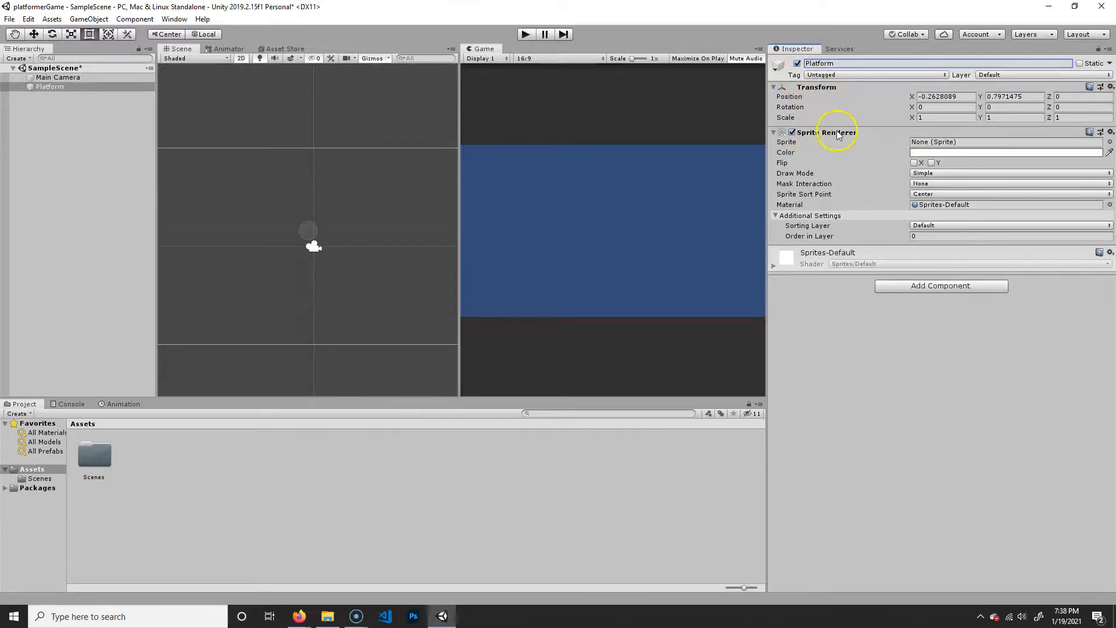
# - Assign the built-in UISprite as the sprite of the Platform object's Sprite Renderer
pyautogui.click(77, 78)
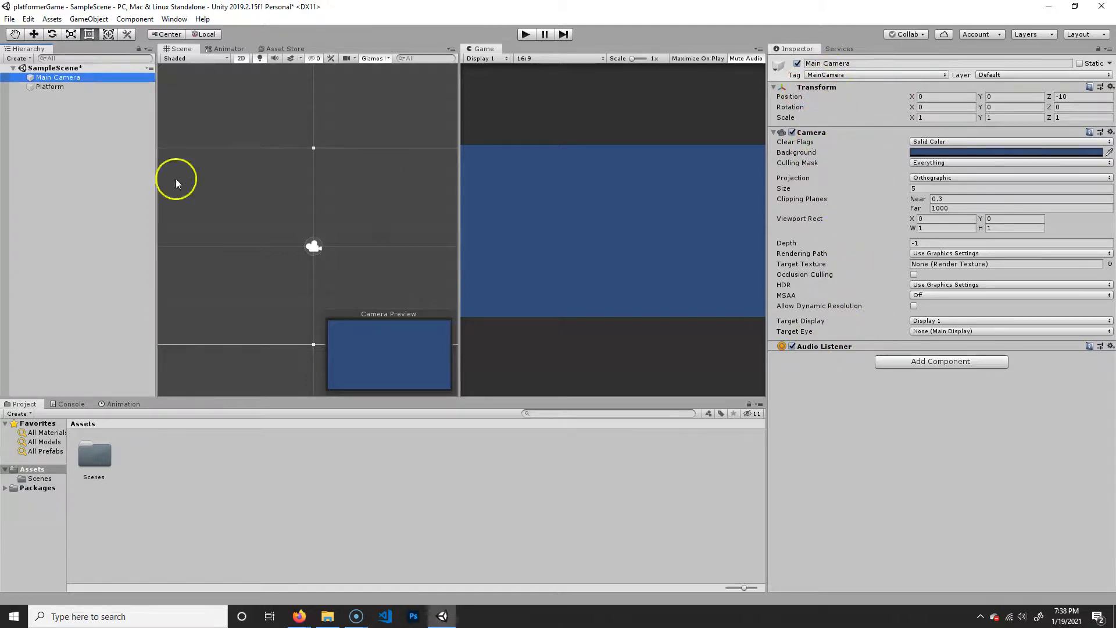
pyautogui.click(50, 87)
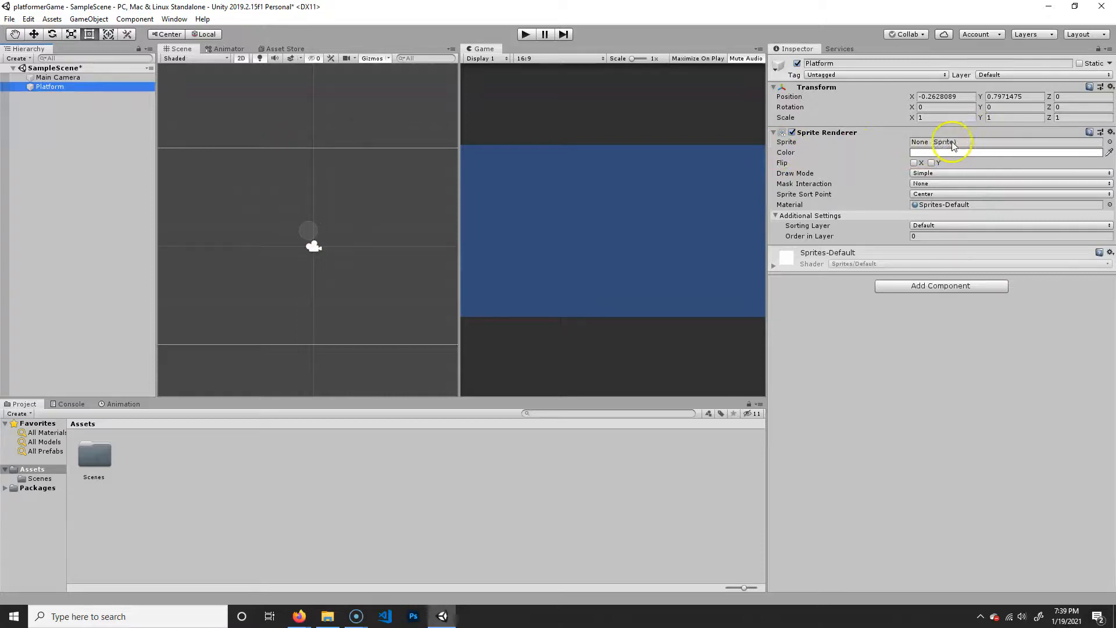
pyautogui.click(1109, 142)
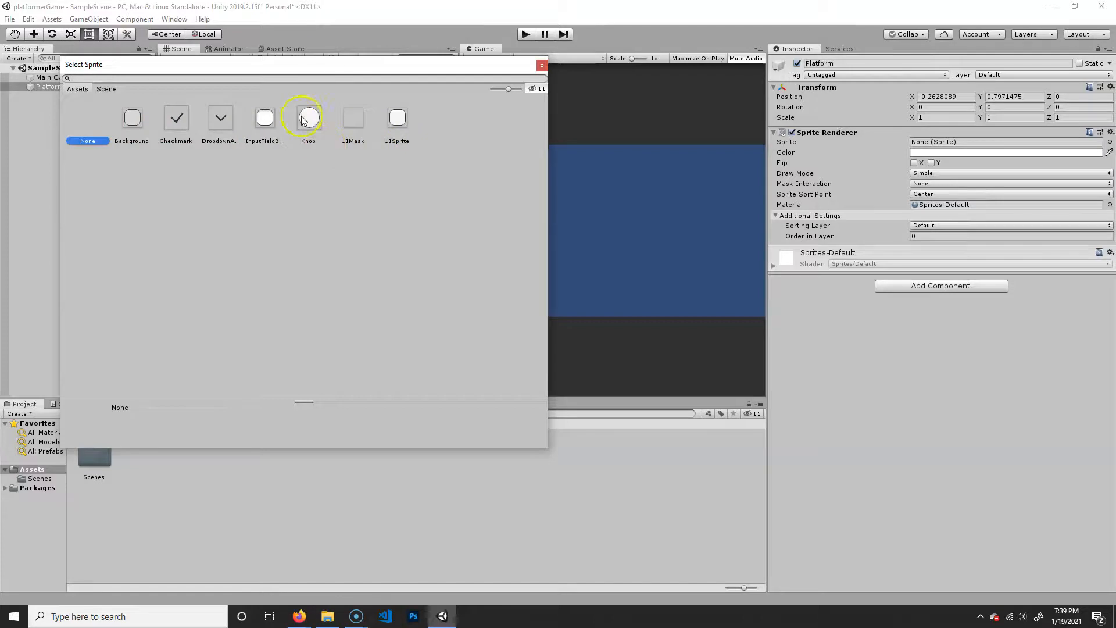
pyautogui.click(398, 121)
pyautogui.doubleClick(400, 120)
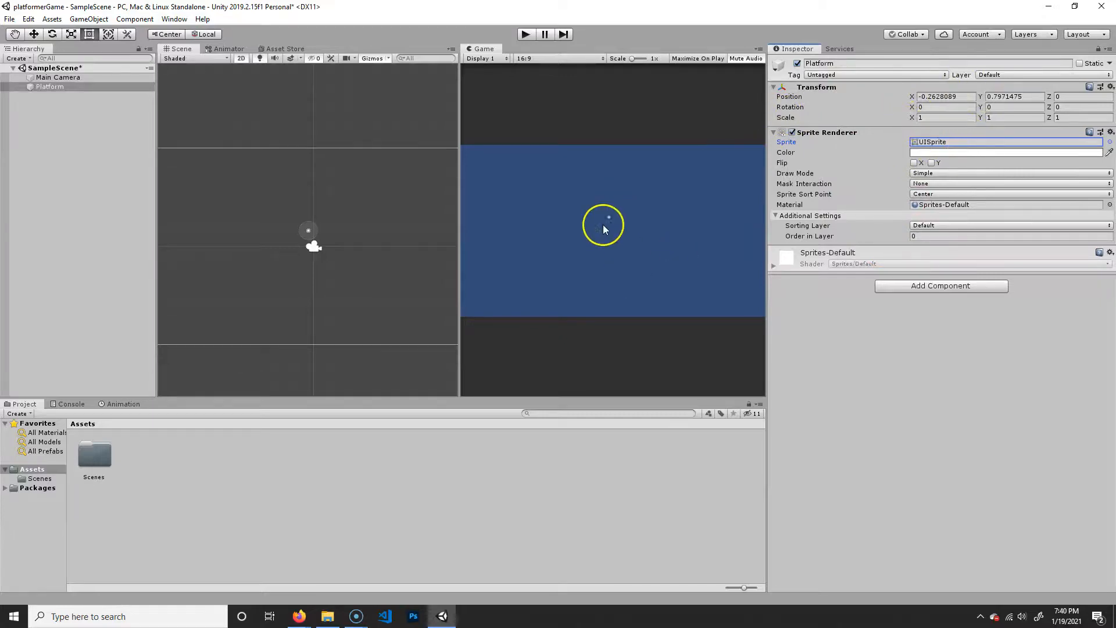
# - Switch the Scene view to 3D and orbit around the Platform and the Main Camera
pyautogui.moveTo(309, 231); pyautogui.dragTo(341, 228, button='middle')
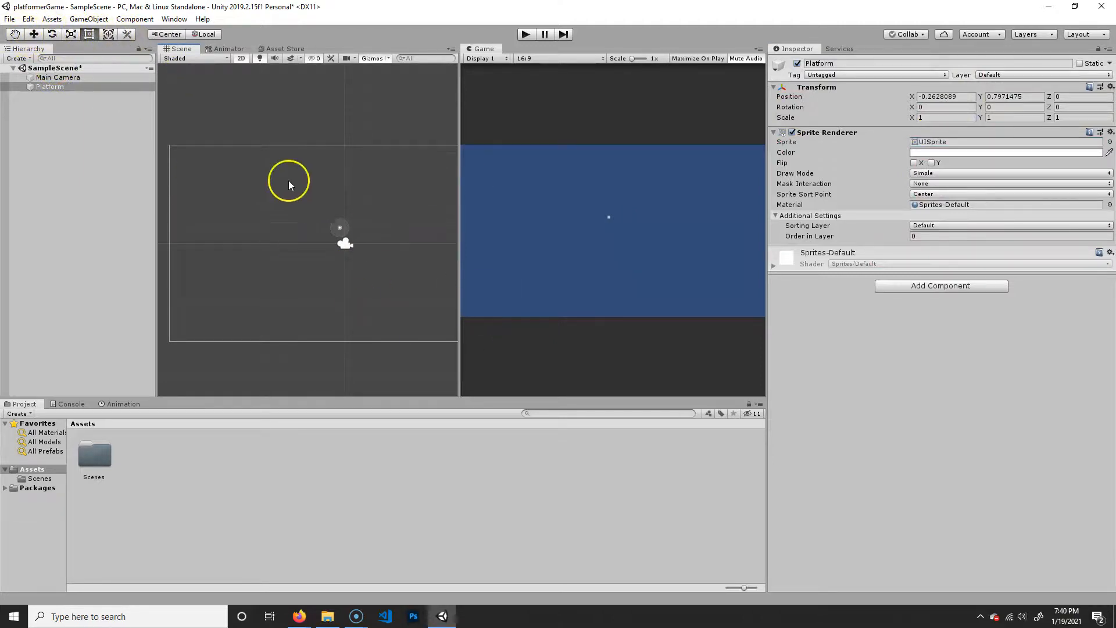
pyautogui.moveTo(357, 234); pyautogui.dragTo(317, 228, button='middle')
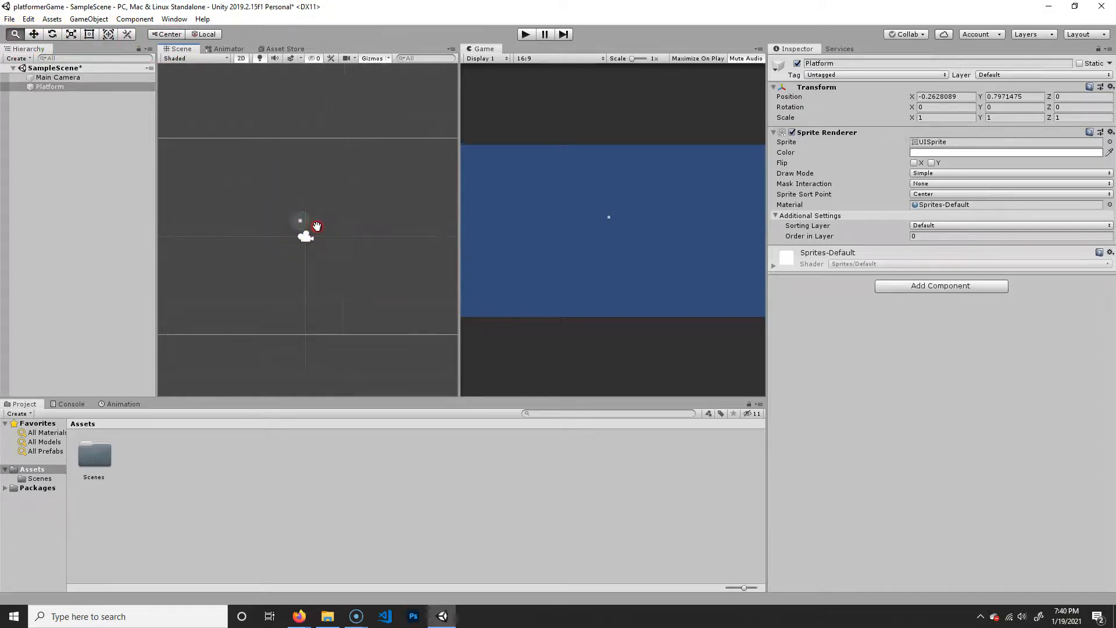
pyautogui.click(241, 59)
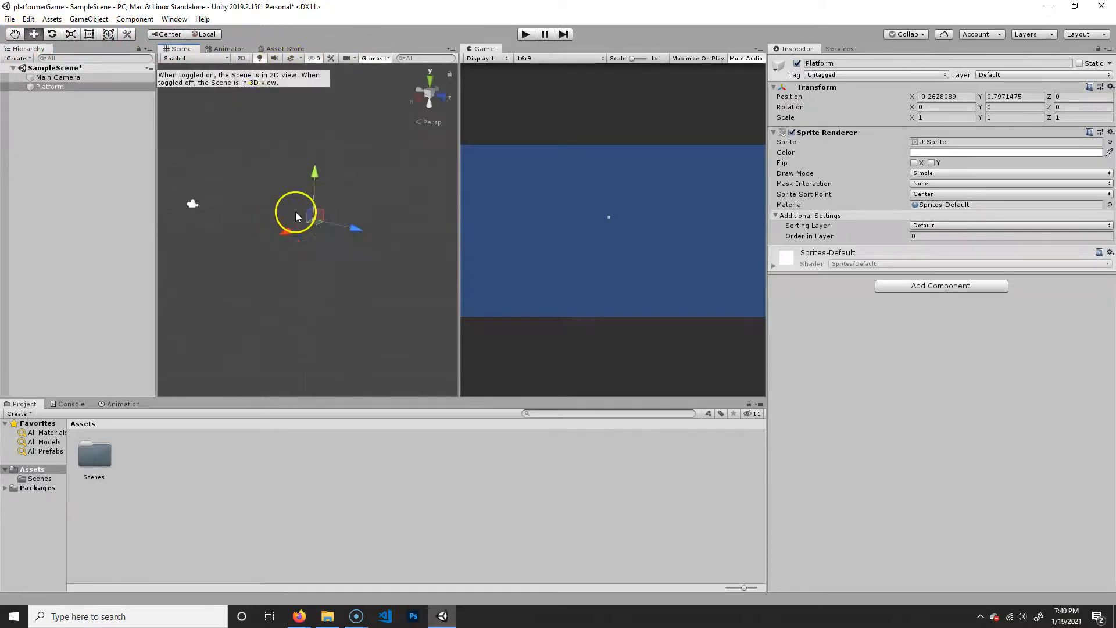
pyautogui.keyDown('alt'); pyautogui.moveTo(319, 242); pyautogui.dragTo(294, 251); pyautogui.keyUp('alt')
pyautogui.keyDown('alt'); pyautogui.moveTo(252, 249); pyautogui.dragTo(294, 282, button='right'); pyautogui.keyUp('alt')
pyautogui.keyDown('alt'); pyautogui.moveTo(294, 281); pyautogui.dragTo(343, 283, button='middle'); pyautogui.keyUp('alt')
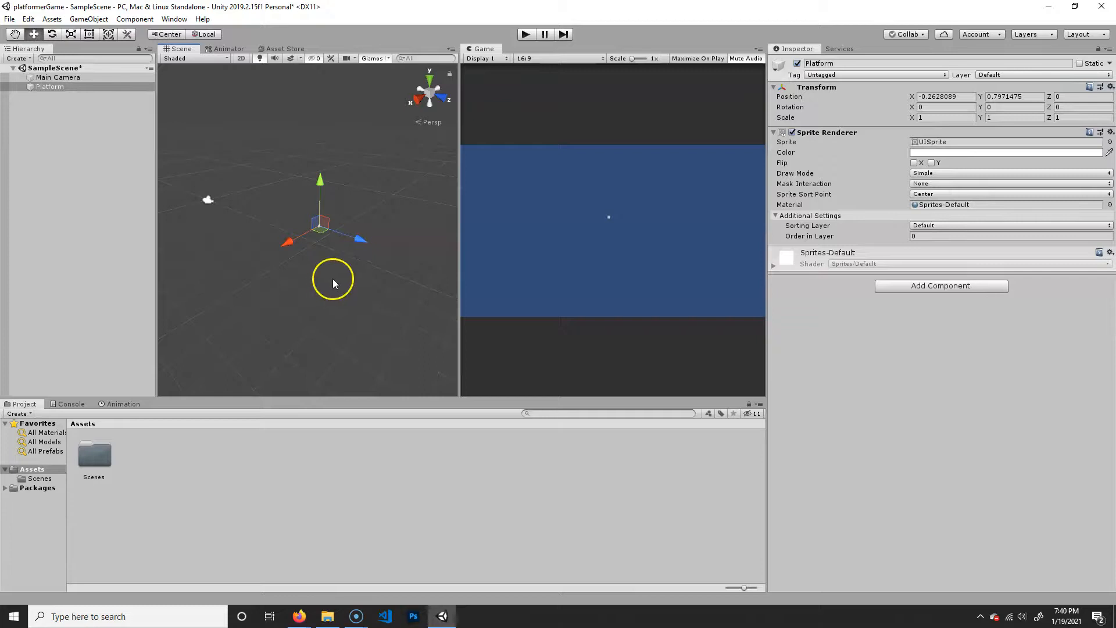
pyautogui.keyDown('alt'); pyautogui.moveTo(302, 261); pyautogui.dragTo(314, 290, button='right'); pyautogui.keyUp('alt')
# - Return the Scene view to 2D and examine the Platform and camera frame by panning and zooming
pyautogui.click(236, 60)
pyautogui.moveTo(306, 251)
pyautogui.mouseDown(button='middle')
pyautogui.moveTo(286, 230)
pyautogui.moveTo(314, 238)
pyautogui.moveTo(321, 266)
pyautogui.moveTo(307, 266)
pyautogui.moveTo(321, 274)
pyautogui.moveTo(326, 256)
pyautogui.mouseUp(button='middle')
pyautogui.moveTo(326, 256); pyautogui.dragTo(295, 258)
pyautogui.moveTo(333, 231)
pyautogui.mouseDown()
pyautogui.moveTo(339, 224)
pyautogui.moveTo(317, 227)
pyautogui.mouseUp()
pyautogui.moveTo(374, 224); pyautogui.dragTo(345, 232, button='middle')
pyautogui.moveTo(351, 258); pyautogui.dragTo(358, 235, button='middle')
pyautogui.moveTo(435, 235); pyautogui.dragTo(389, 232, button='middle')
pyautogui.moveTo(319, 242); pyautogui.dragTo(351, 242, button='middle')
pyautogui.moveTo(334, 288); pyautogui.dragTo(326, 299, button='middle')
pyautogui.moveTo(276, 260); pyautogui.dragTo(332, 259, button='middle')
pyautogui.moveTo(313, 280); pyautogui.dragTo(322, 272, button='middle')
pyautogui.scroll(6, 312, 277)
pyautogui.scroll(-4, 331, 269)
pyautogui.scroll(2, 343, 275)
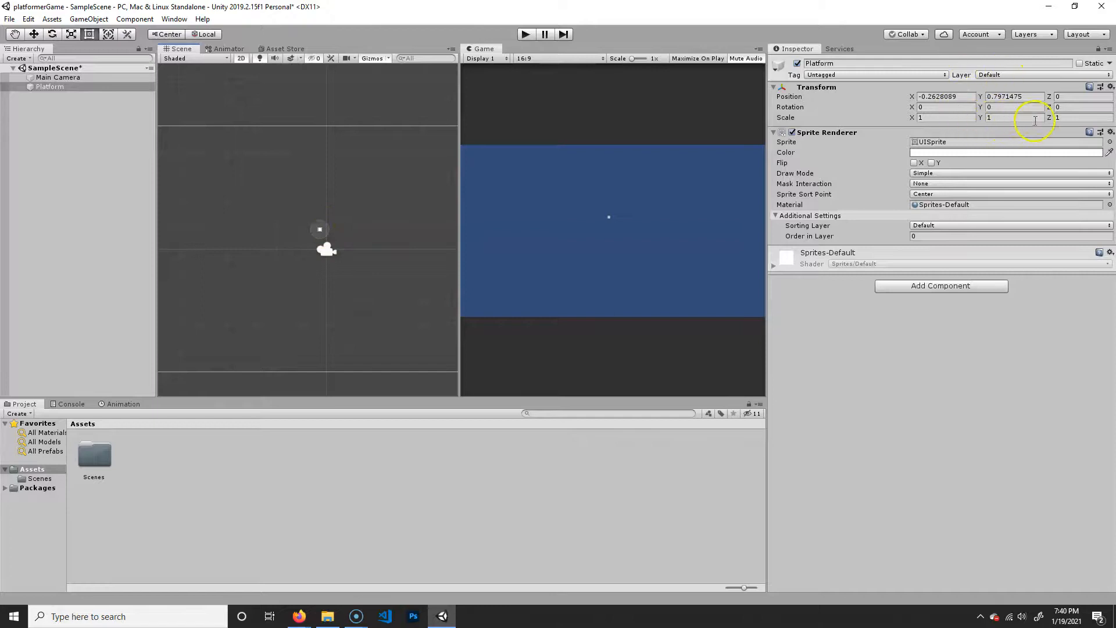
# - Set the Platform's scale to 2 on the X, Y and Z axes
pyautogui.click(935, 118)
pyautogui.write('2')
pyautogui.click(1018, 119)
pyautogui.write('2')
pyautogui.click(1068, 117)
# - Move the Platform down with the Move tool to about X -1.07, Y -3.25
pyautogui.click(318, 225)
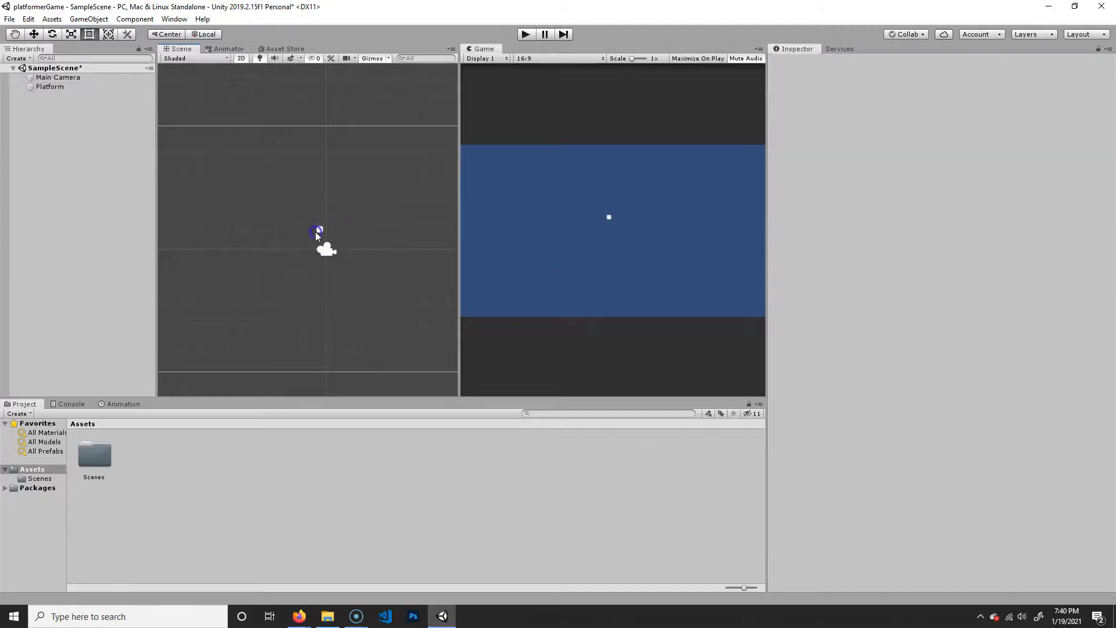
pyautogui.click(315, 231)
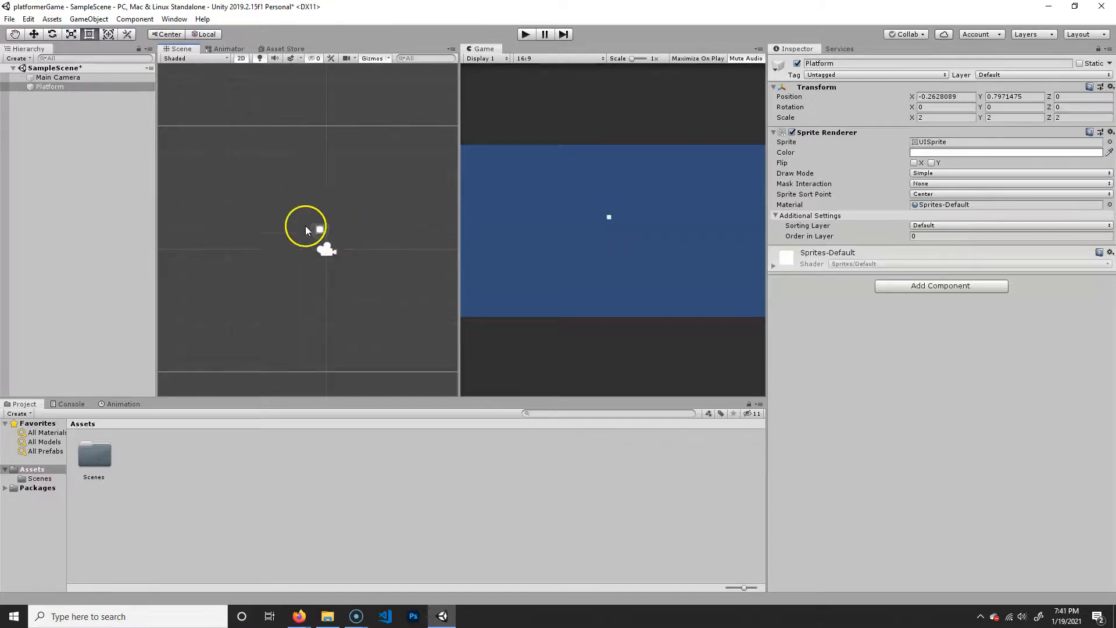
pyautogui.click(34, 35)
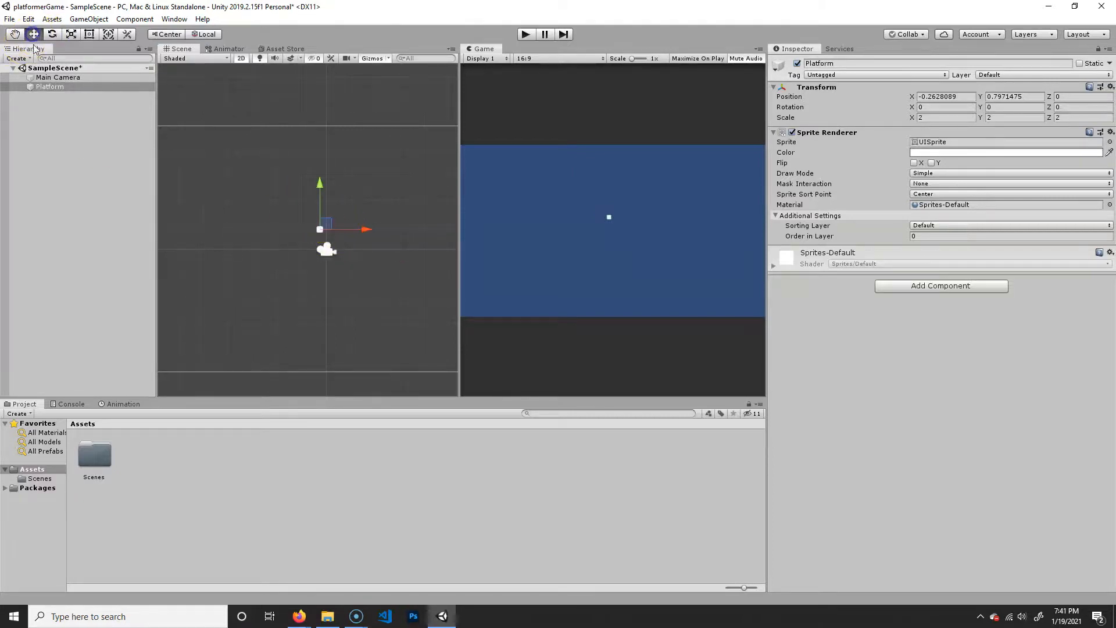
pyautogui.moveTo(326, 221); pyautogui.dragTo(305, 318)
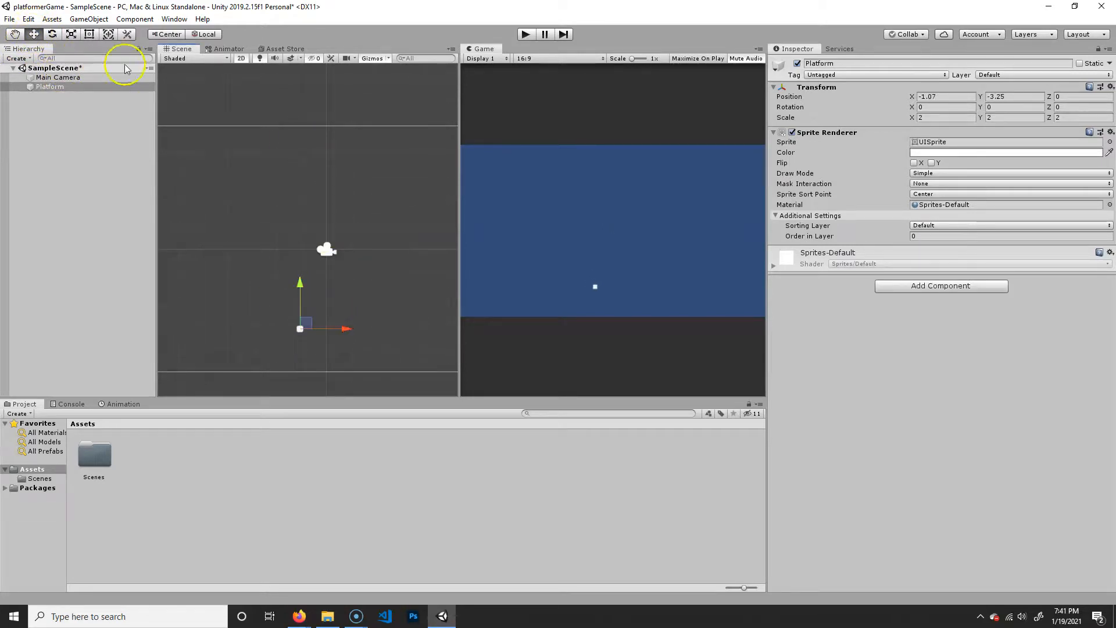
# - View the Rotate, Scale and Move gizmos on the Platform and try the Hand tool on the Scene view
pyautogui.click(52, 34)
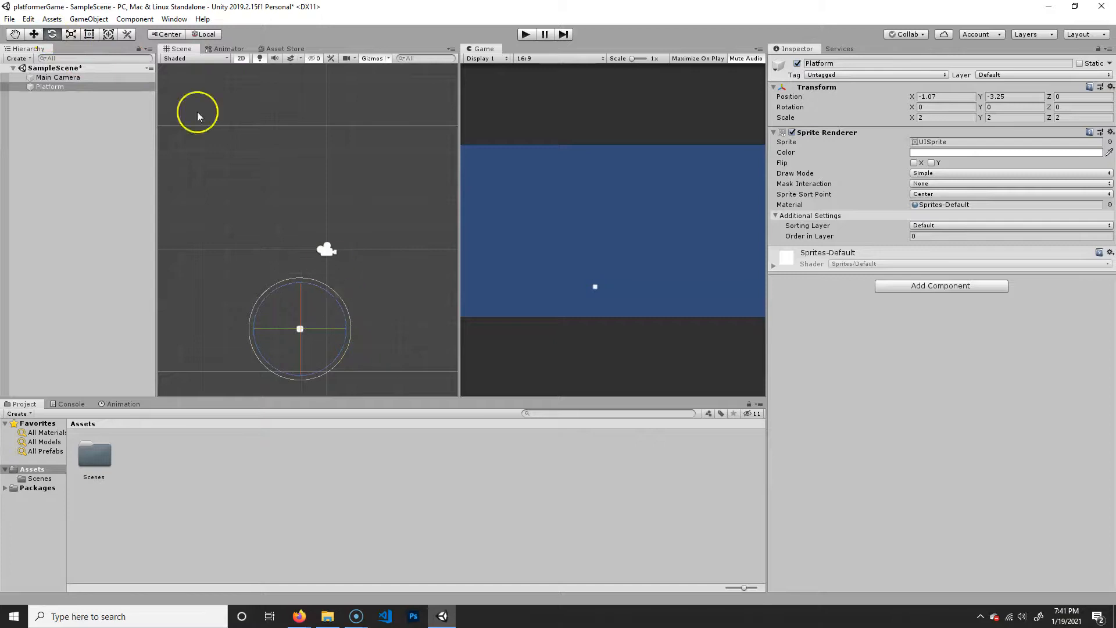
pyautogui.click(71, 34)
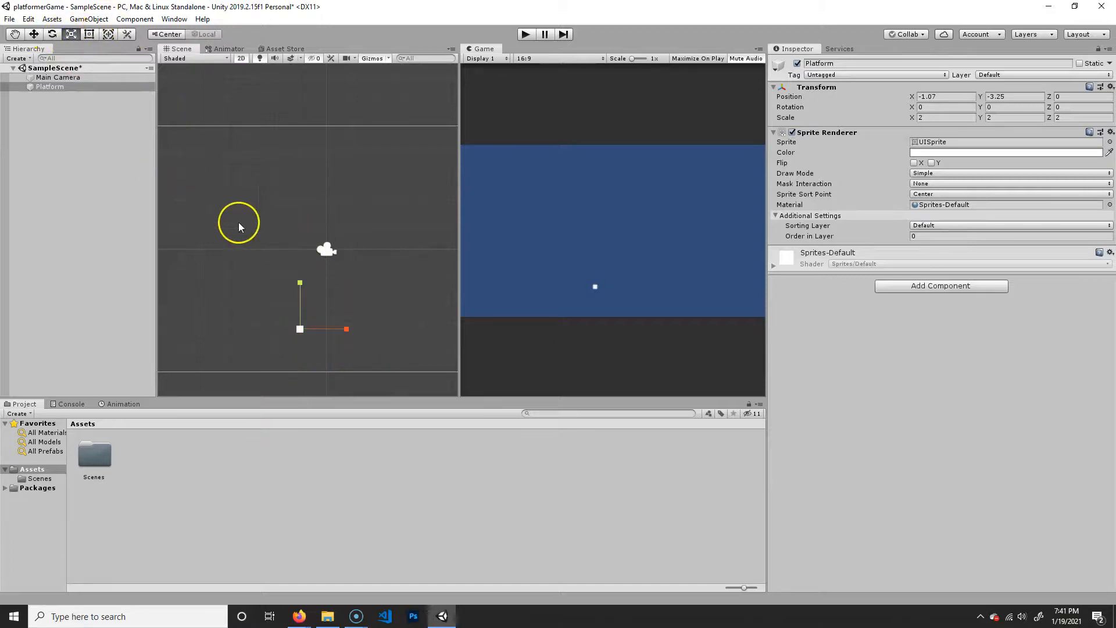
pyautogui.click(33, 35)
pyautogui.click(15, 33)
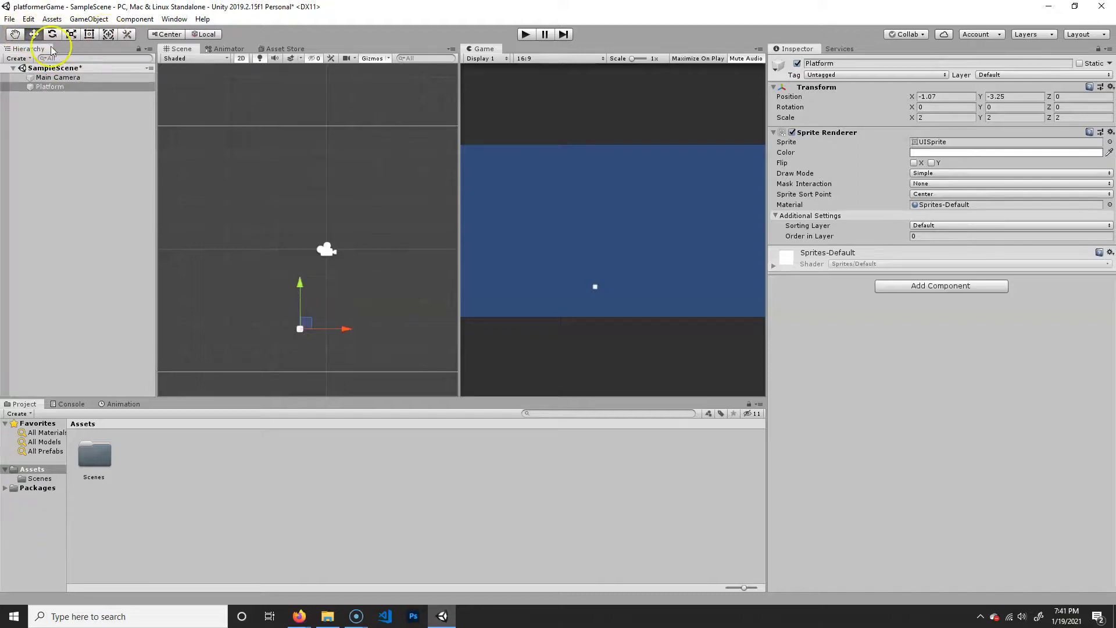
pyautogui.click(33, 34)
pyautogui.click(16, 34)
pyautogui.moveTo(293, 328); pyautogui.dragTo(305, 316)
pyautogui.click(38, 34)
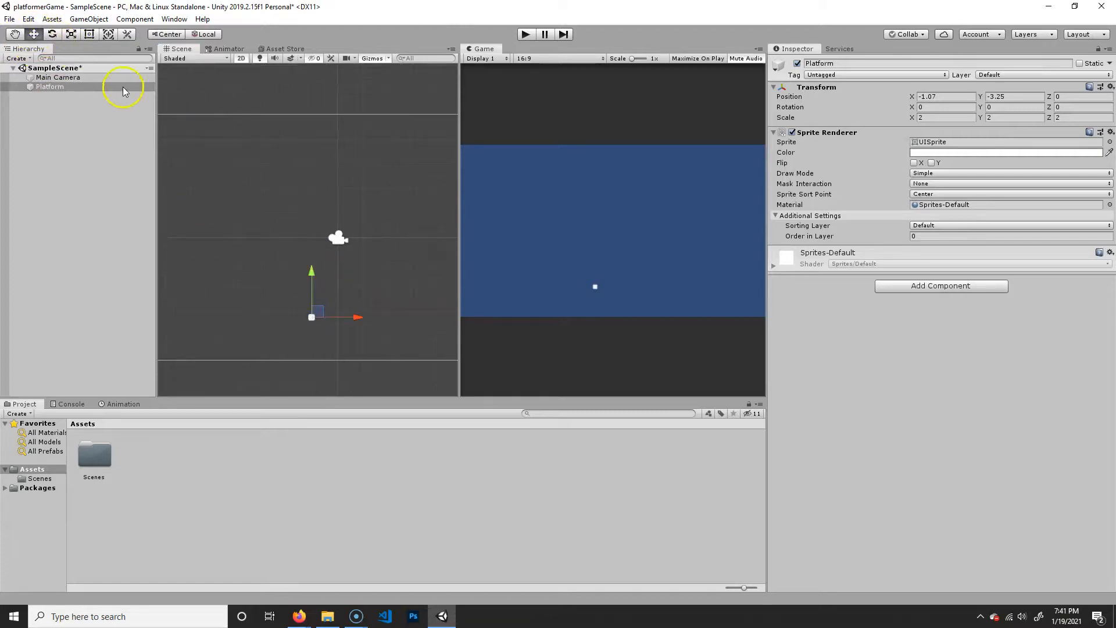
# - Cycle through the Hand, Move and Rotate tools with the Platform selected
pyautogui.press('q')
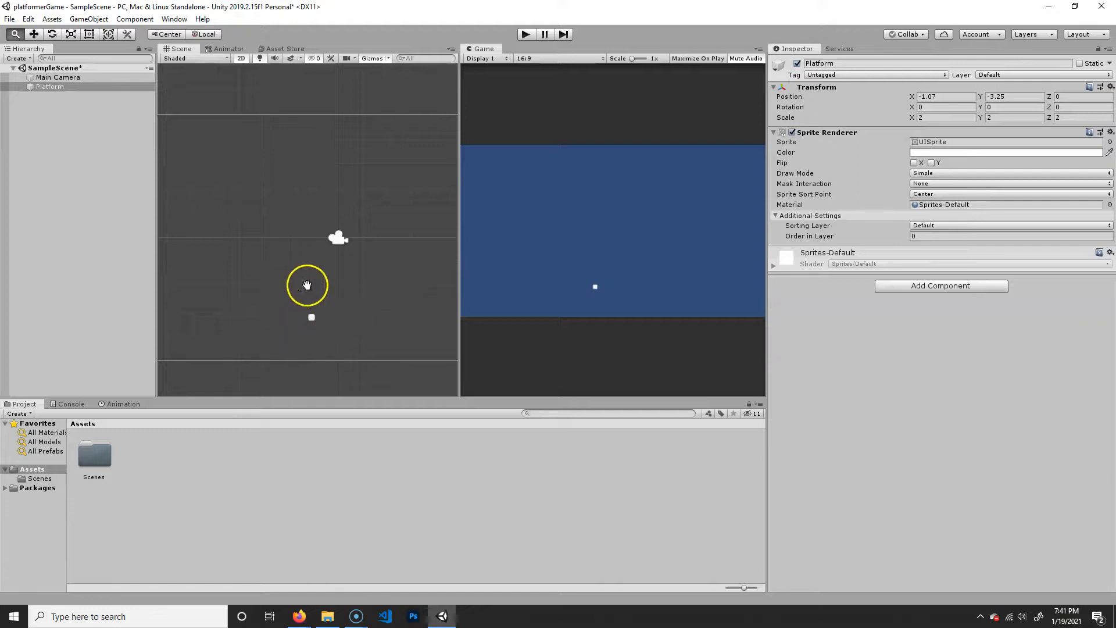
pyautogui.press('w')
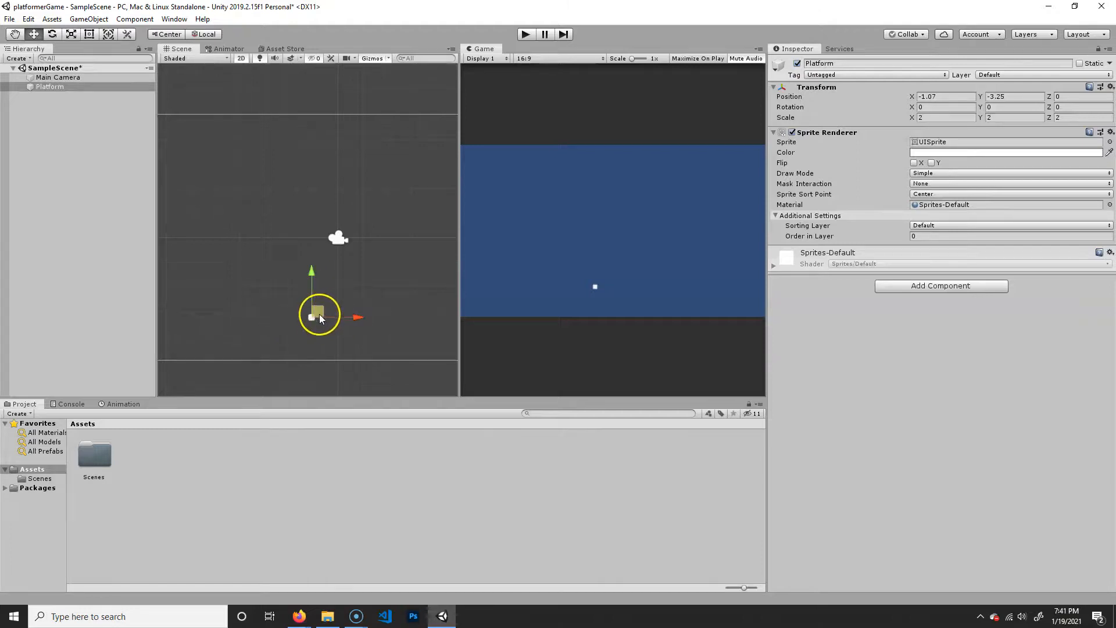
pyautogui.press('q')
pyautogui.press('w')
pyautogui.press('e')
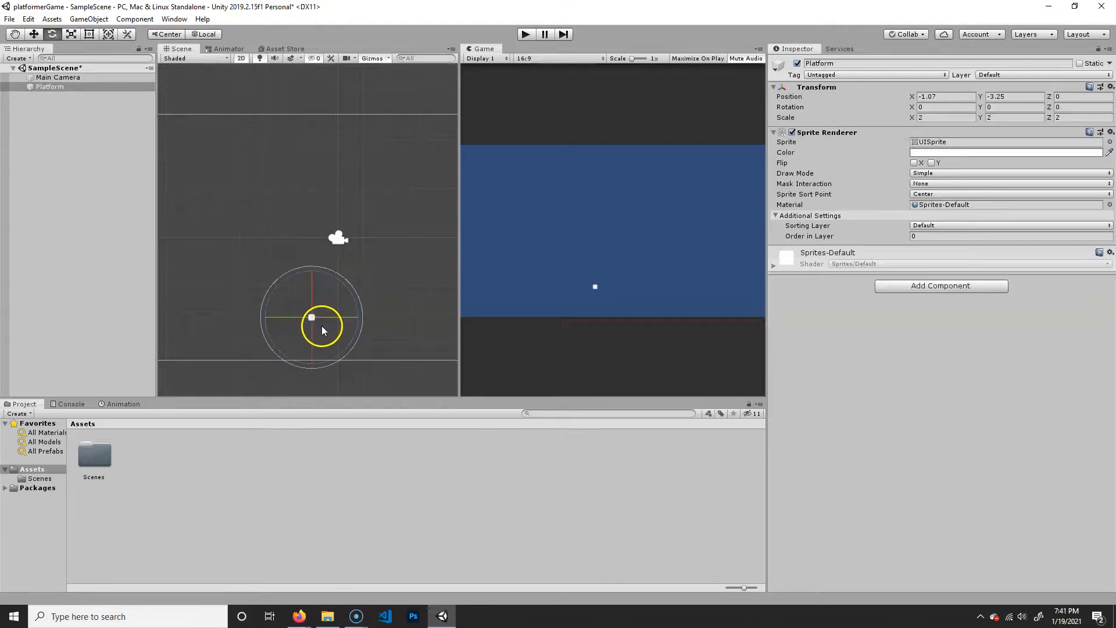
# - Scale the Platform into a long bar, about 43.2 on X and 5.66 on Y and Z
pyautogui.press('r')
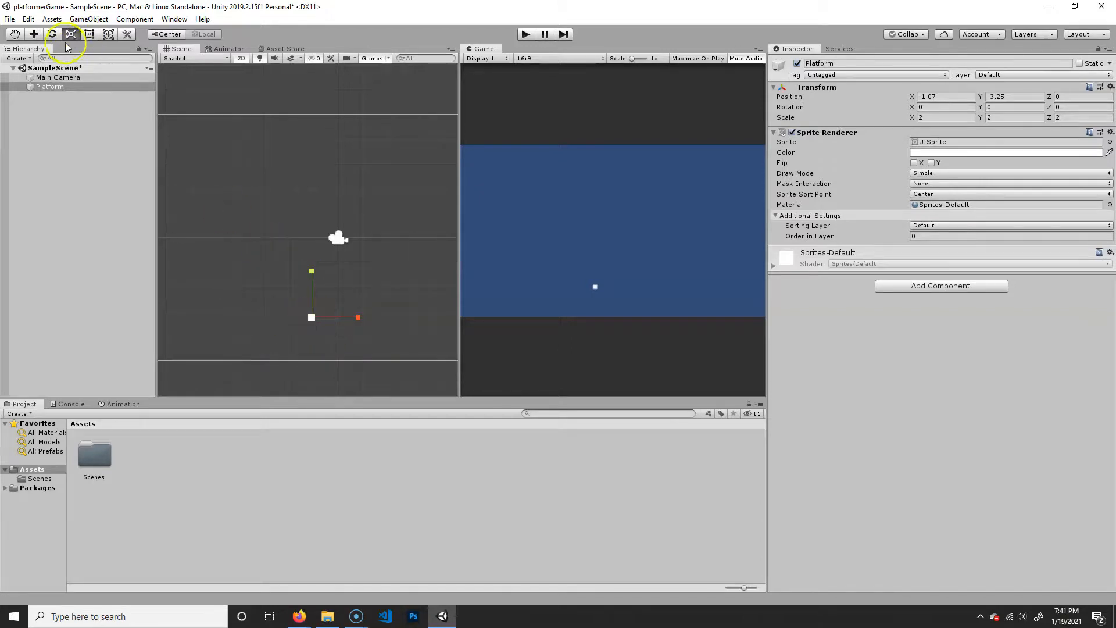
pyautogui.moveTo(311, 319); pyautogui.dragTo(663, 313)
pyautogui.moveTo(358, 325); pyautogui.dragTo(427, 314, button='middle')
# - Move the Platform near the lower edge of the camera frame, to about X -1.02, Y -3.81
pyautogui.press('w')
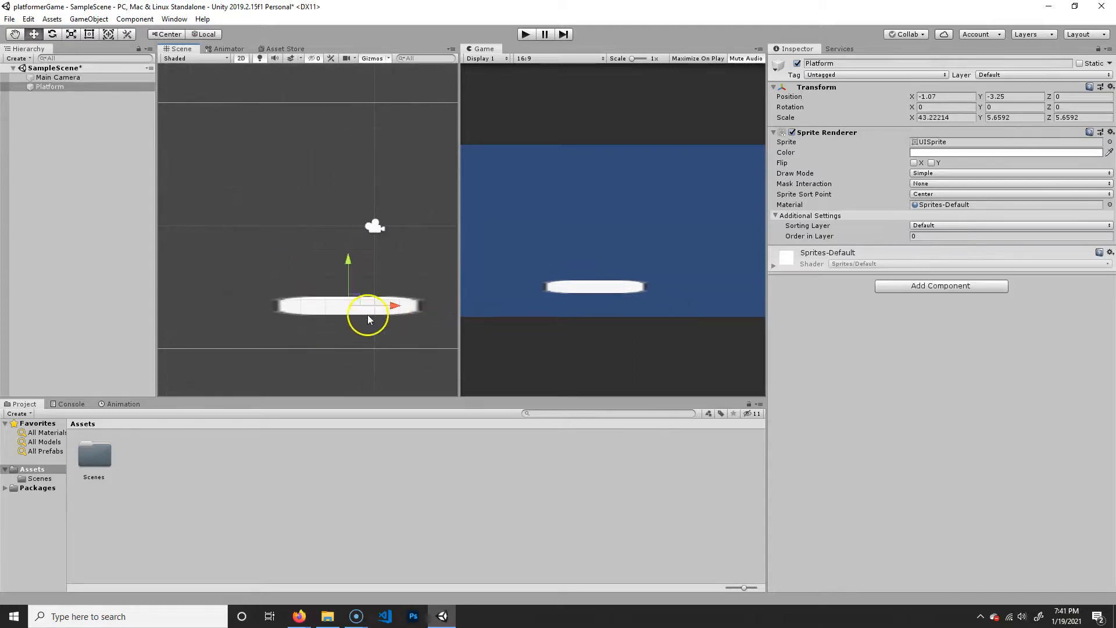
pyautogui.moveTo(356, 300); pyautogui.dragTo(363, 323)
pyautogui.moveTo(375, 288); pyautogui.dragTo(344, 272, button='middle')
pyautogui.moveTo(335, 304); pyautogui.dragTo(328, 297)
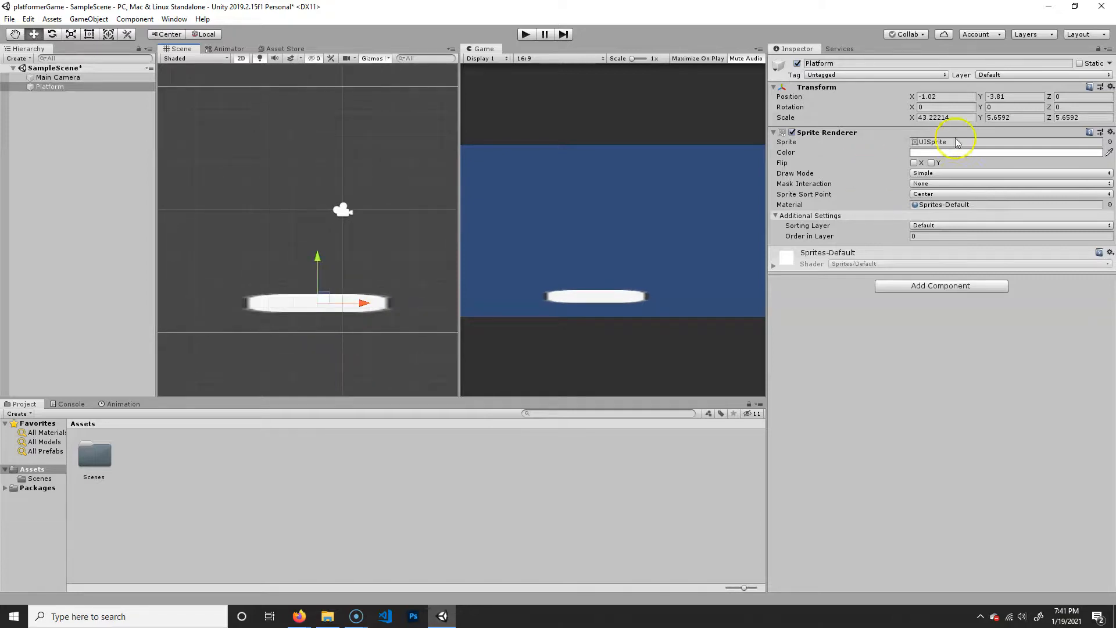
# - Set the Platform's Sprite Renderer color to green, hex 4BA628
pyautogui.click(925, 153)
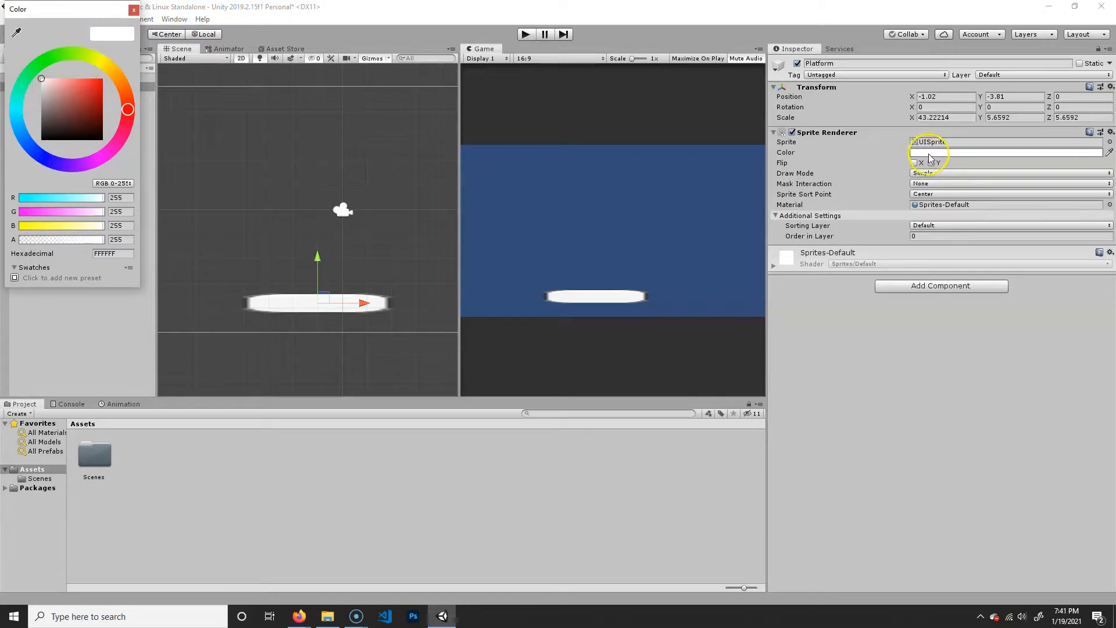
pyautogui.moveTo(77, 62); pyautogui.dragTo(59, 55)
pyautogui.moveTo(91, 96); pyautogui.dragTo(88, 102)
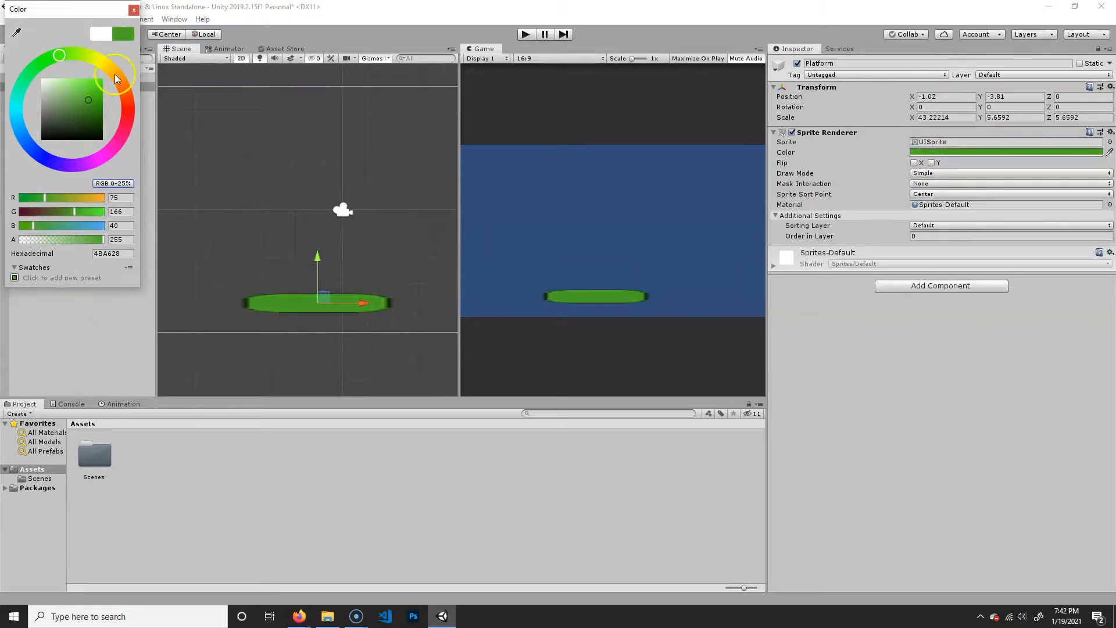
pyautogui.click(134, 10)
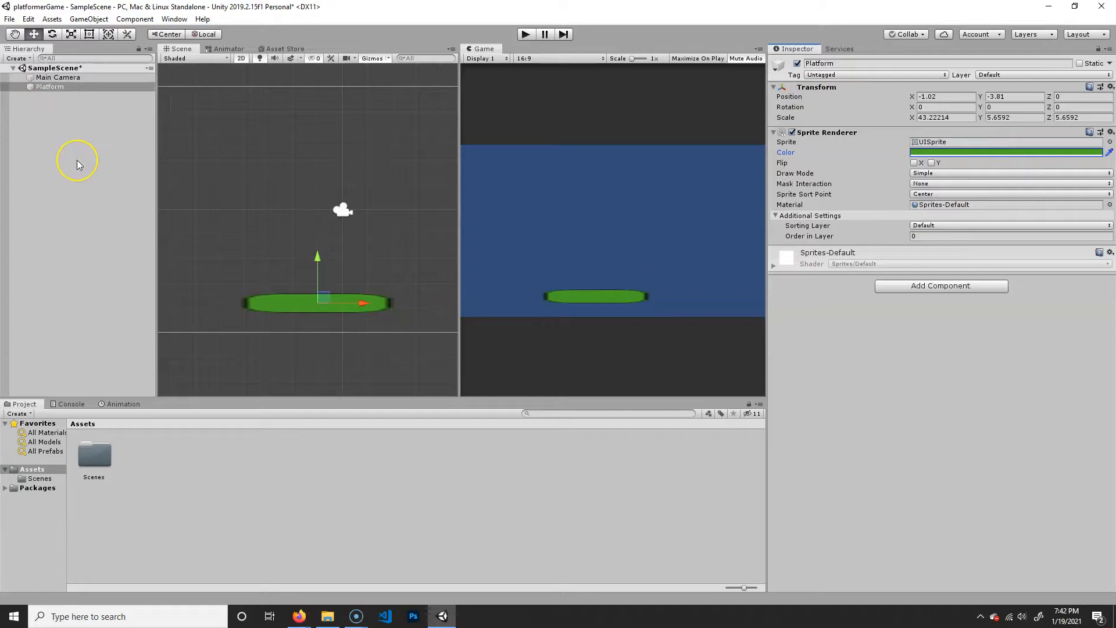
# - Add an empty game object named Player and move it just above the platform, to about X -1.44, Y -2.65
pyautogui.click(123, 209)
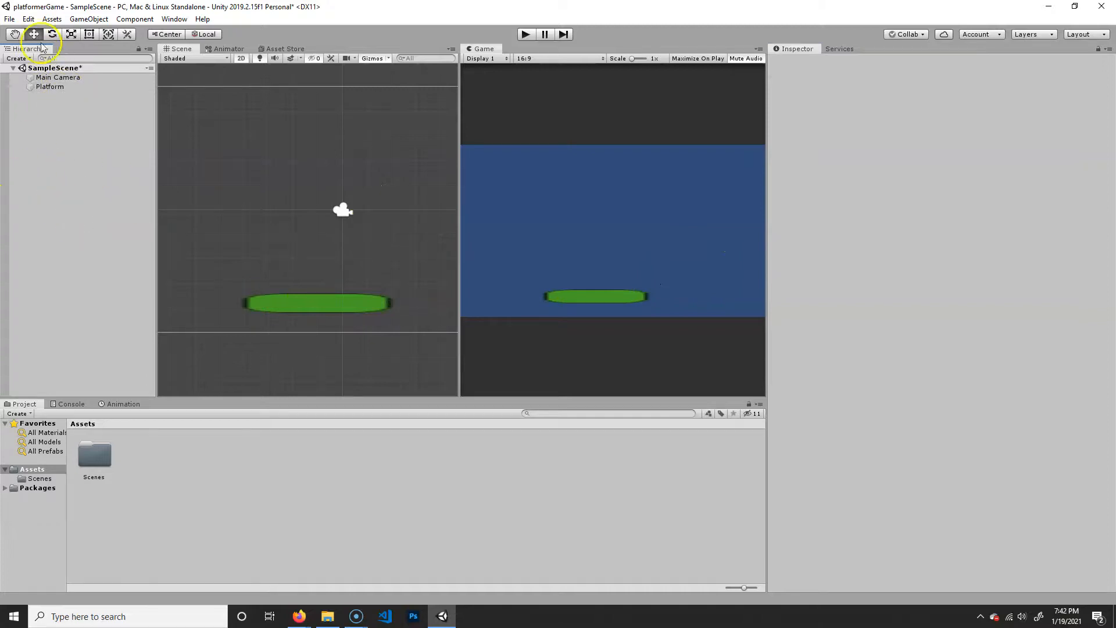
pyautogui.click(26, 56)
pyautogui.moveTo(66, 113)
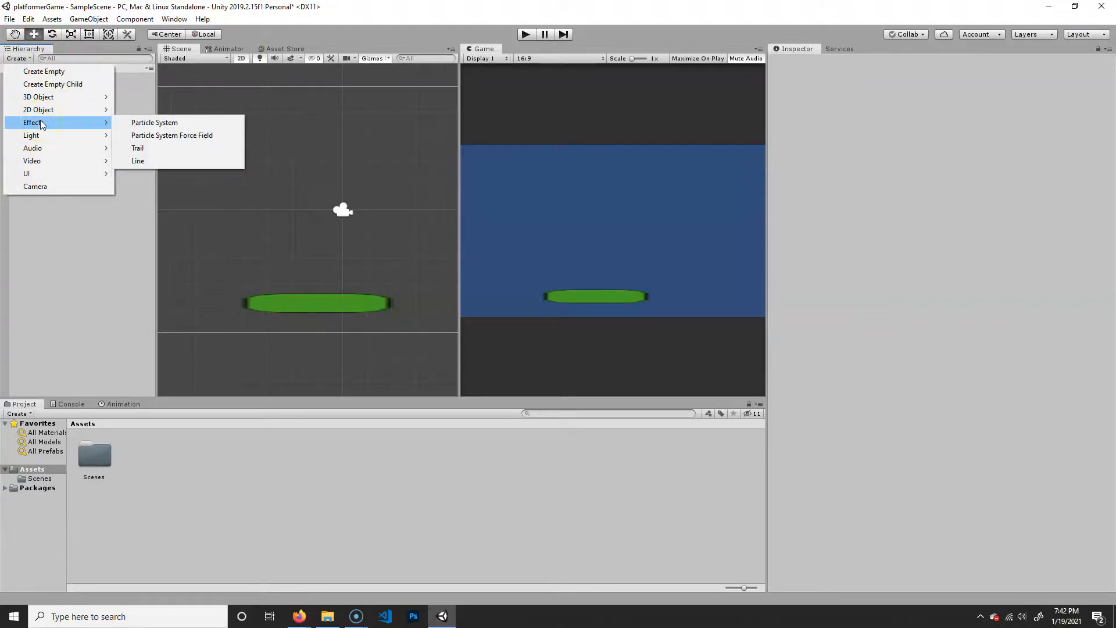
pyautogui.click(68, 74)
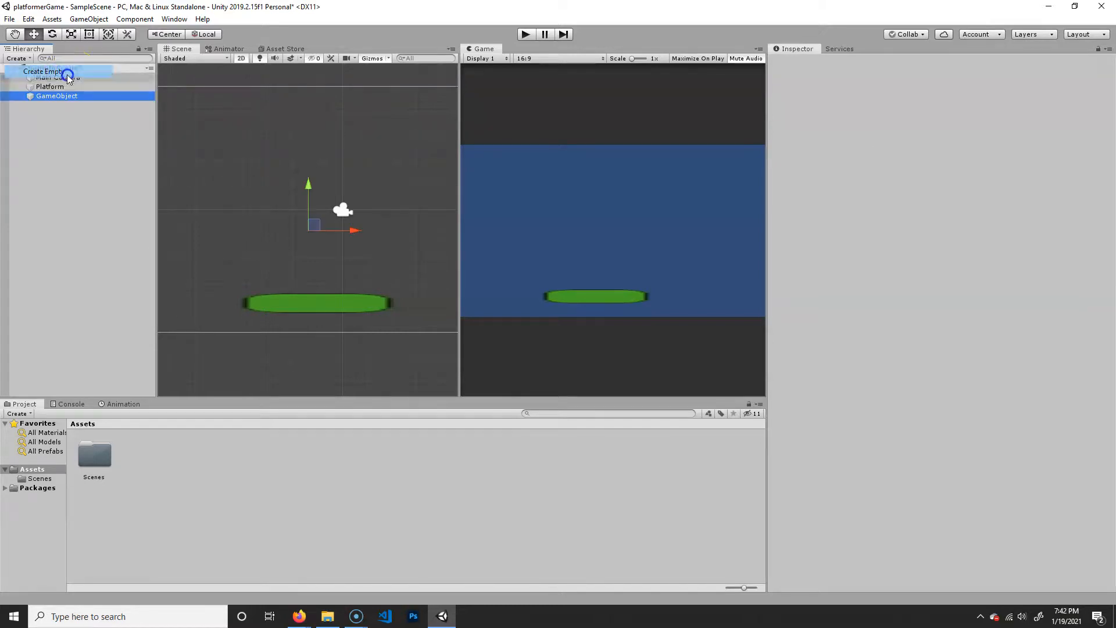
pyautogui.click(863, 66)
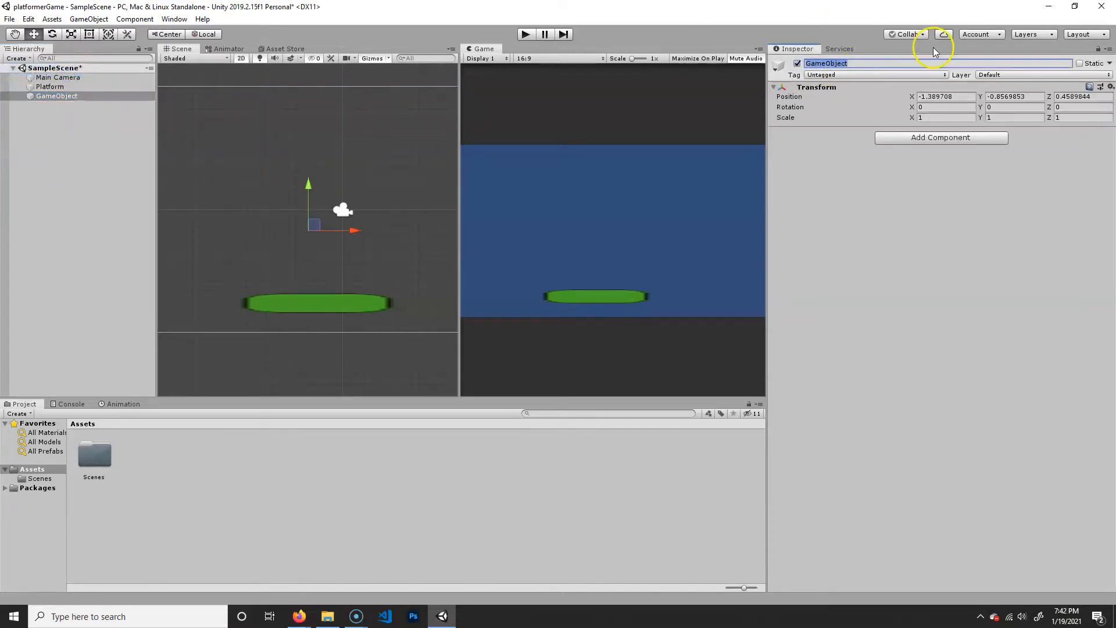
pyautogui.write('Player')
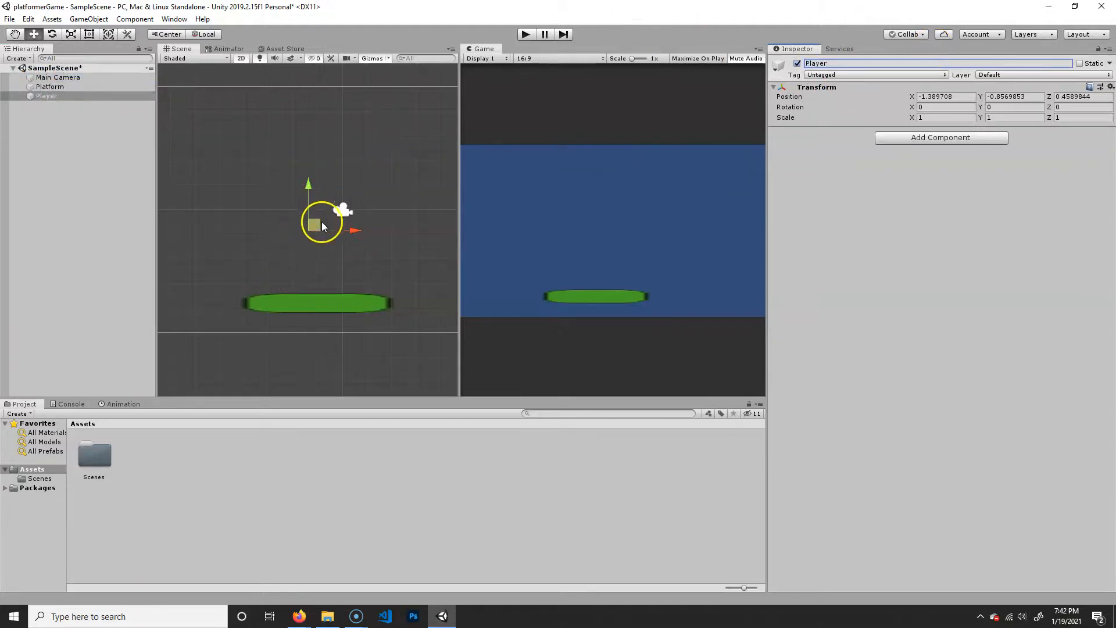
pyautogui.moveTo(314, 219); pyautogui.dragTo(315, 250)
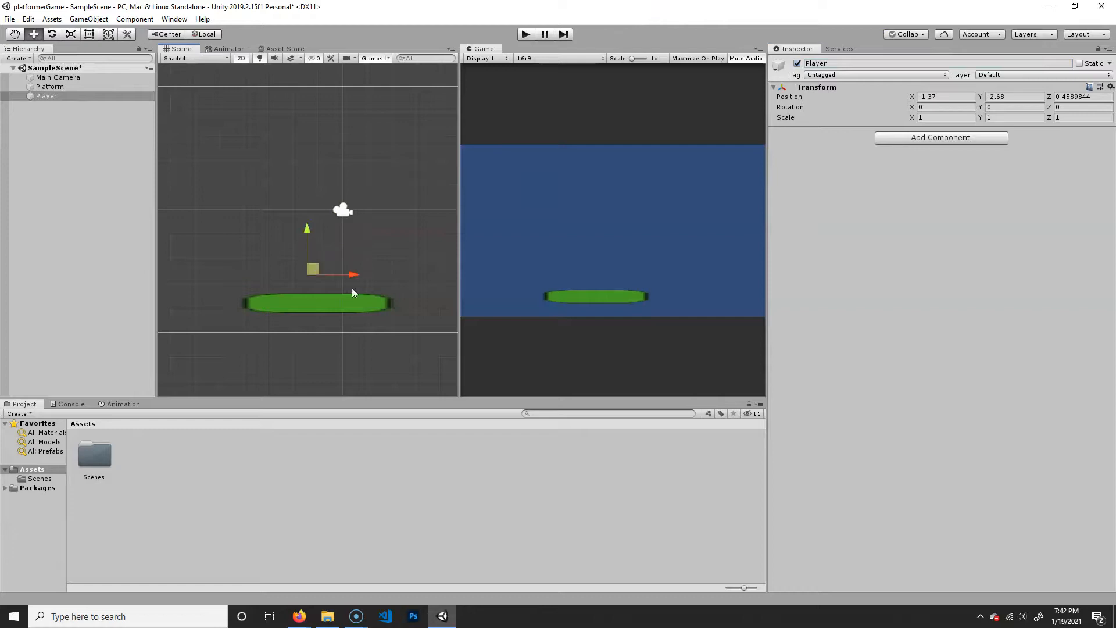
pyautogui.click(844, 66)
pyautogui.click(928, 282)
pyautogui.click(939, 138)
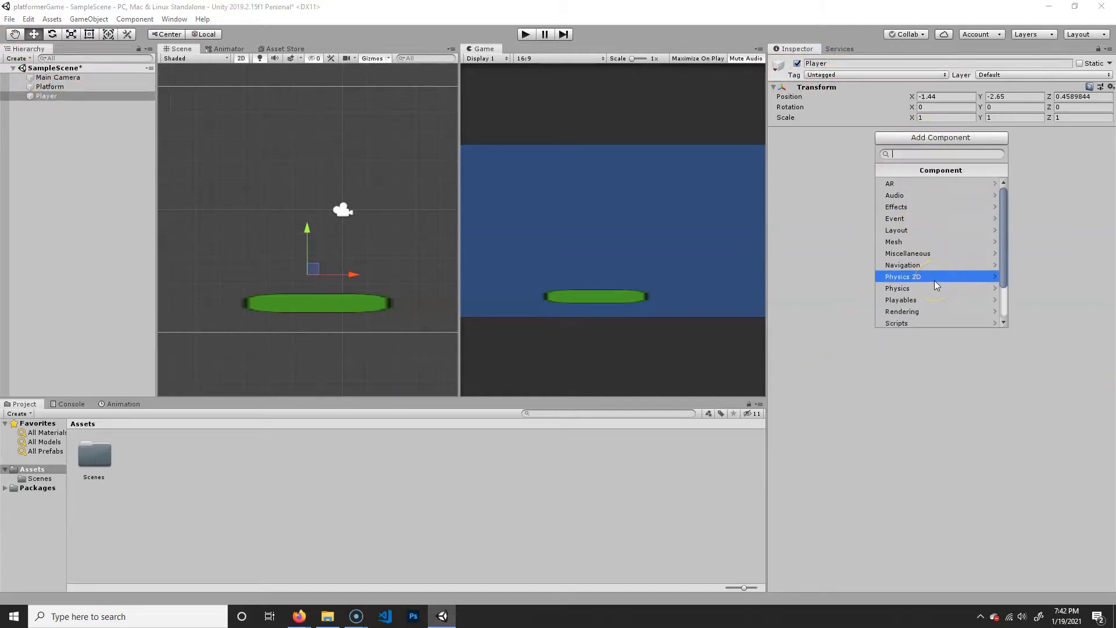
pyautogui.click(941, 311)
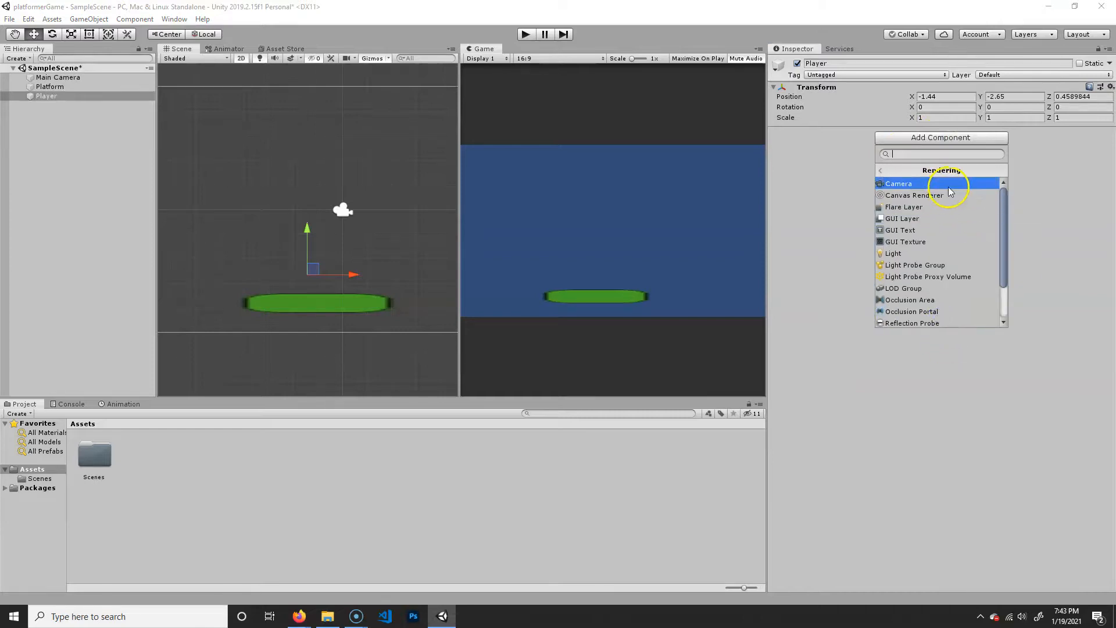
pyautogui.scroll(-2, 946, 224)
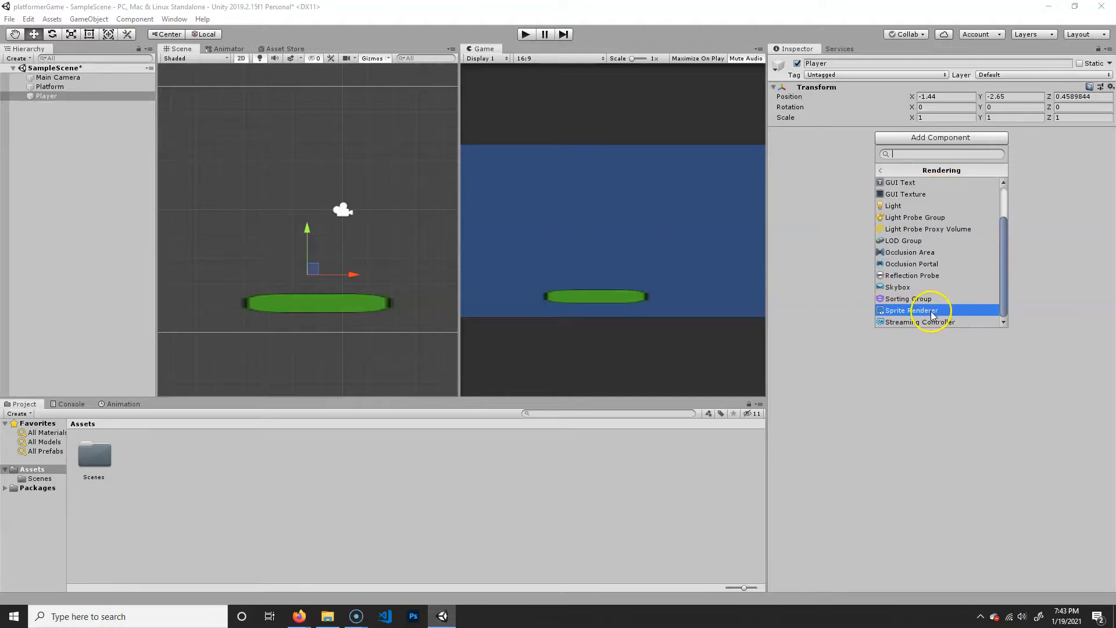
pyautogui.click(1050, 186)
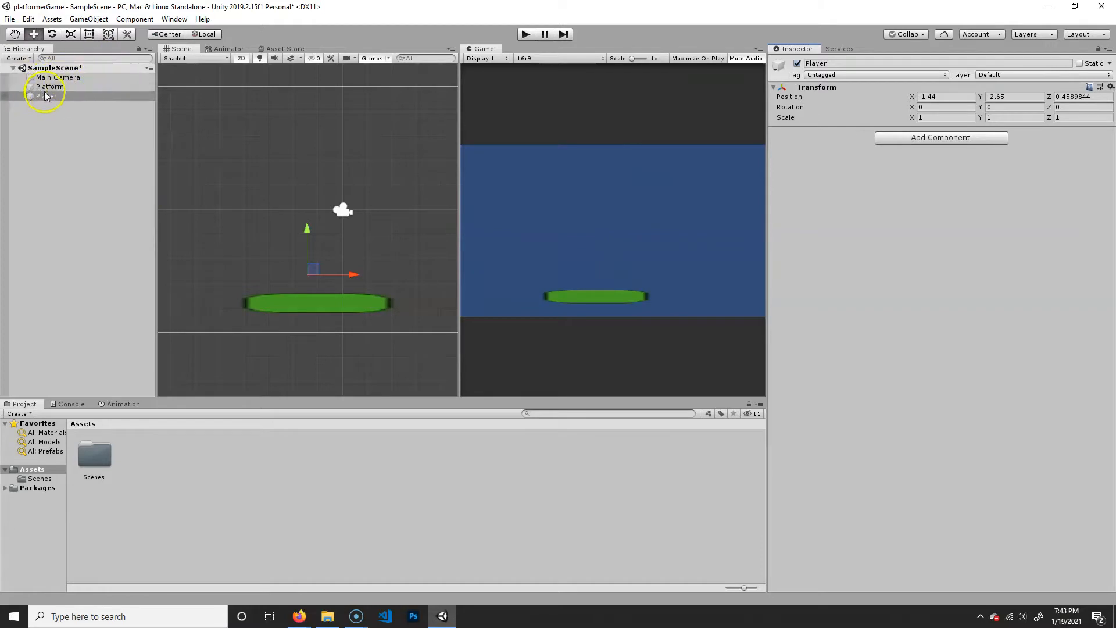
# - Add a 2D sprite object to SampleScene and name it Player_graphic
pyautogui.click(20, 59)
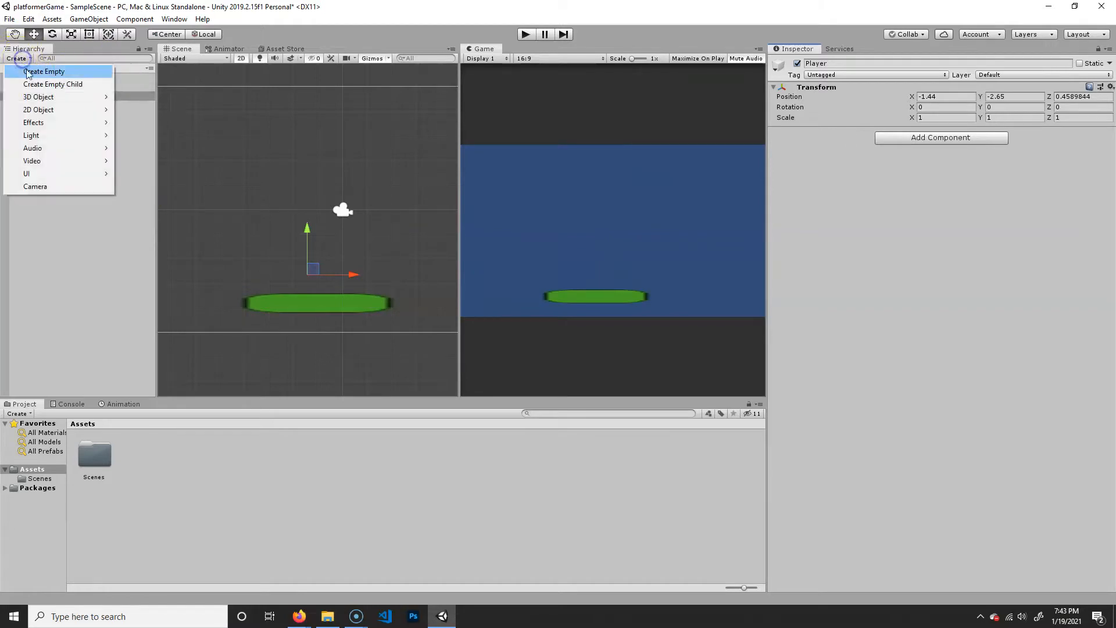
pyautogui.moveTo(105, 110)
pyautogui.click(161, 115)
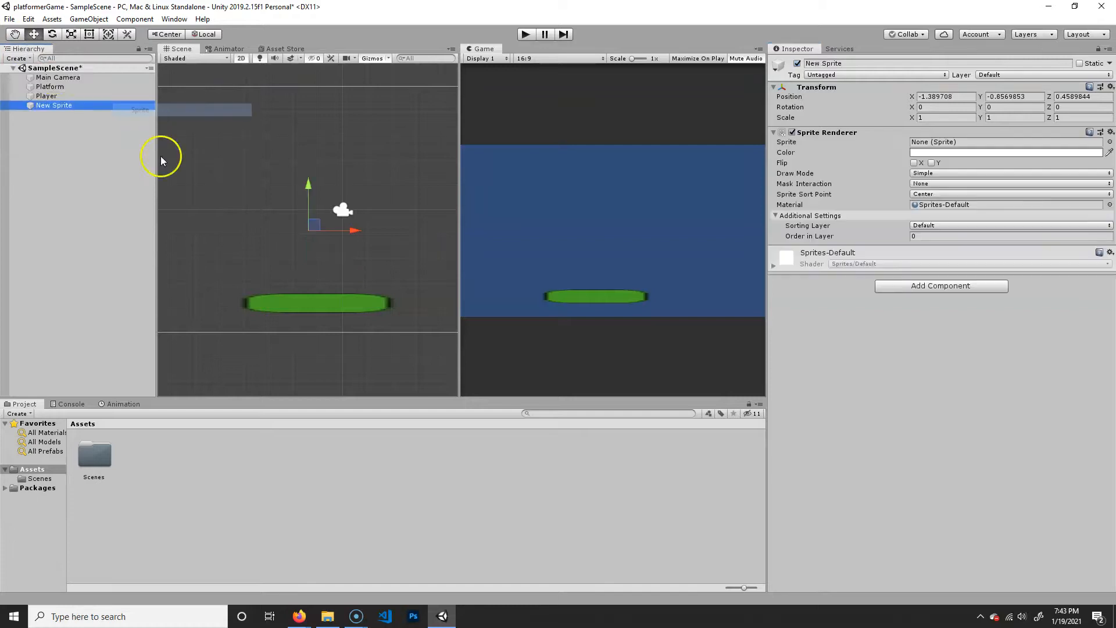
pyautogui.click(859, 64)
pyautogui.write('Player_graphic')
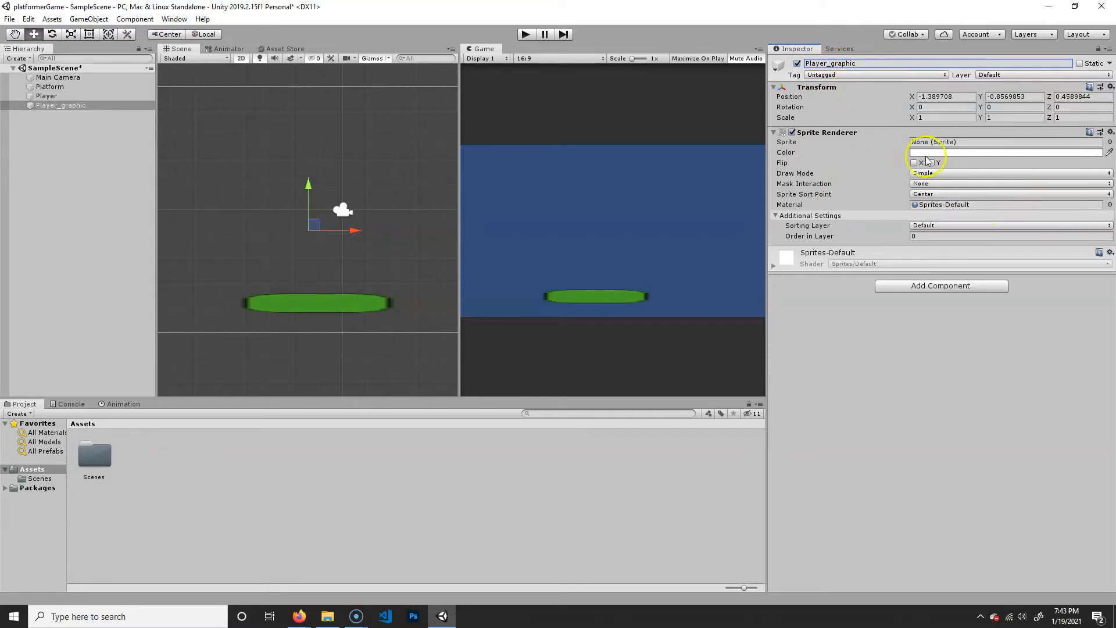
# - Assign the Checkmark sprite to Player_graphic and set its Sprite Renderer color to red
pyautogui.click(1110, 143)
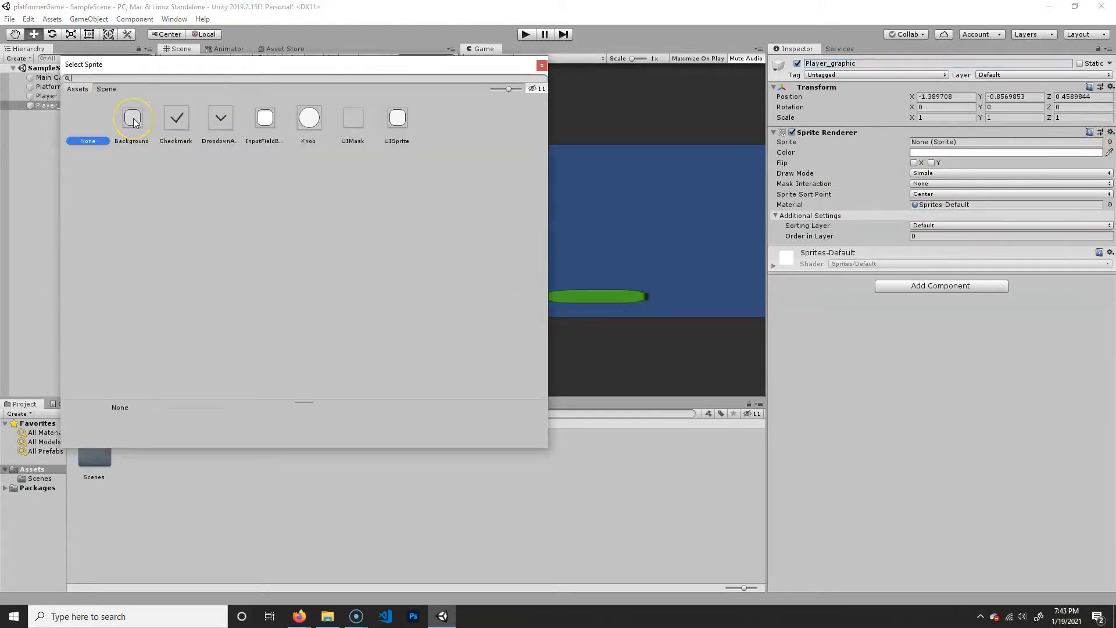
pyautogui.doubleClick(177, 120)
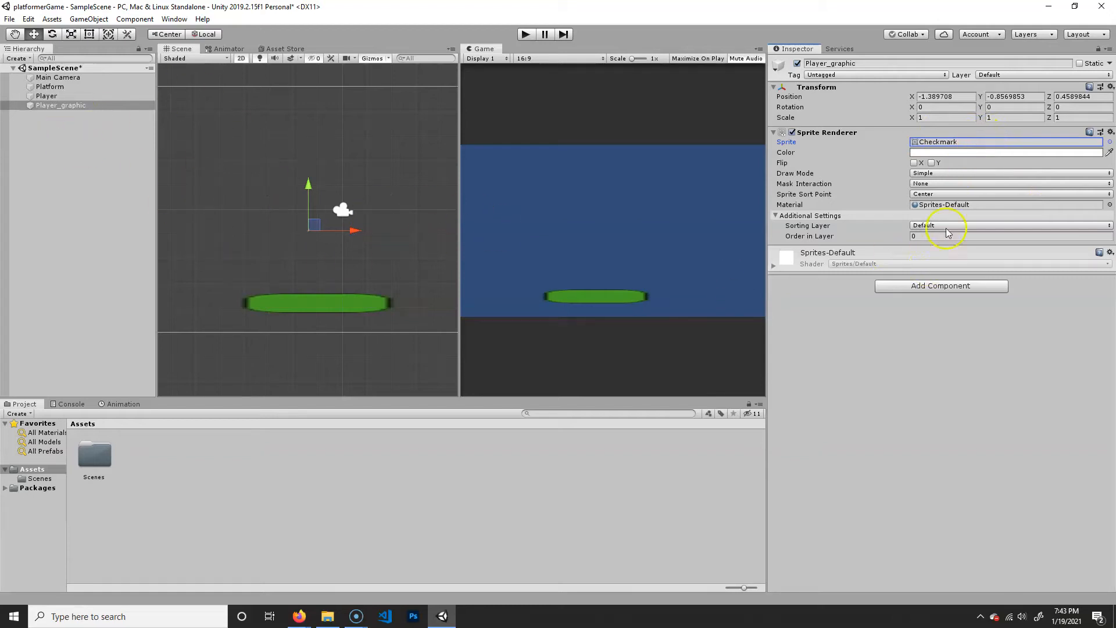
pyautogui.click(976, 152)
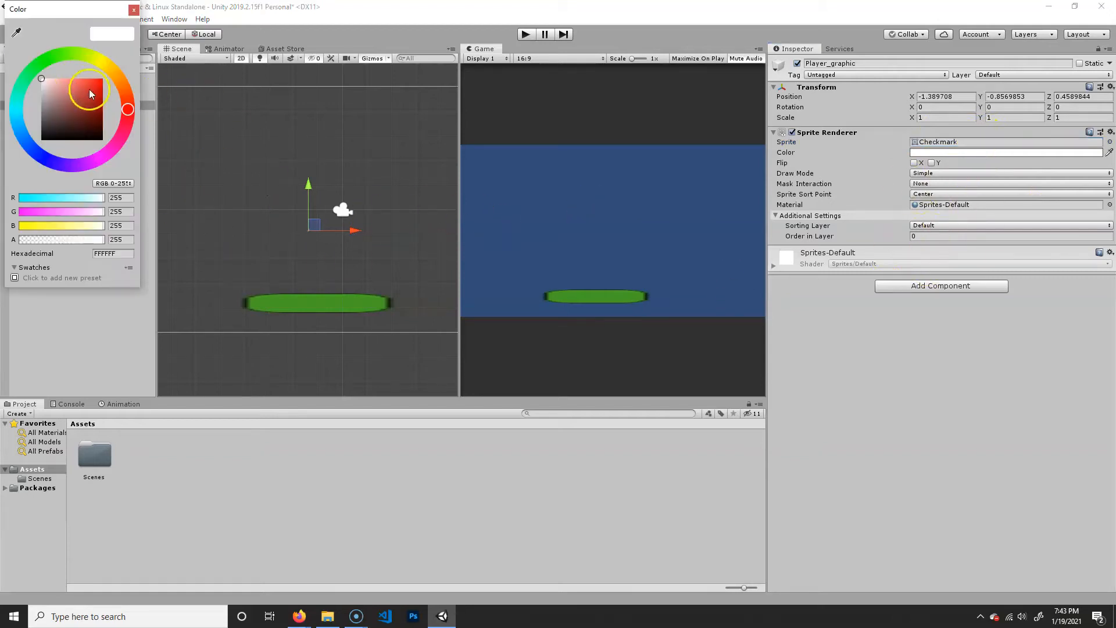
pyautogui.click(110, 79)
pyautogui.moveTo(110, 79); pyautogui.dragTo(110, 89)
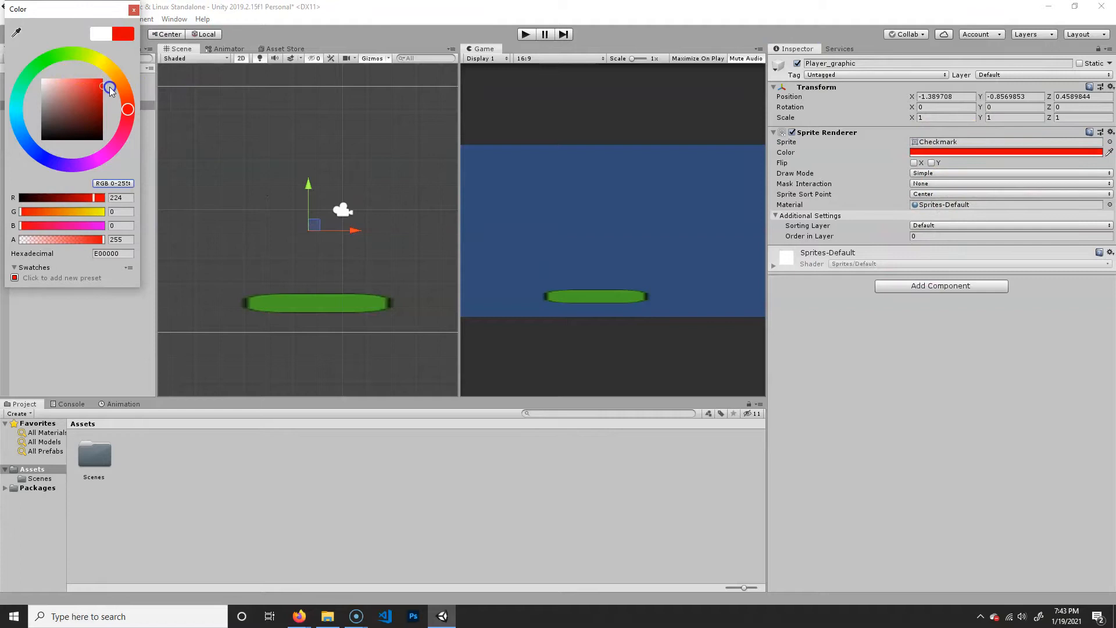
pyautogui.click(134, 10)
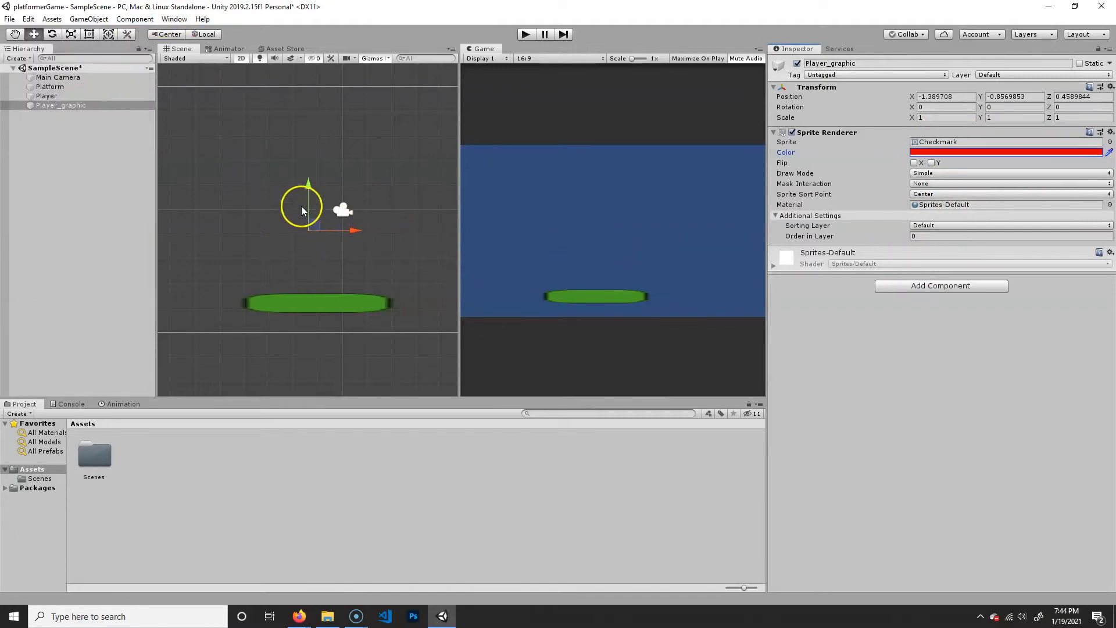
# - Scale Player_graphic up uniformly to about 6.4 on all axes
pyautogui.press('r')
pyautogui.moveTo(301, 229); pyautogui.dragTo(602, 150)
pyautogui.press('w')
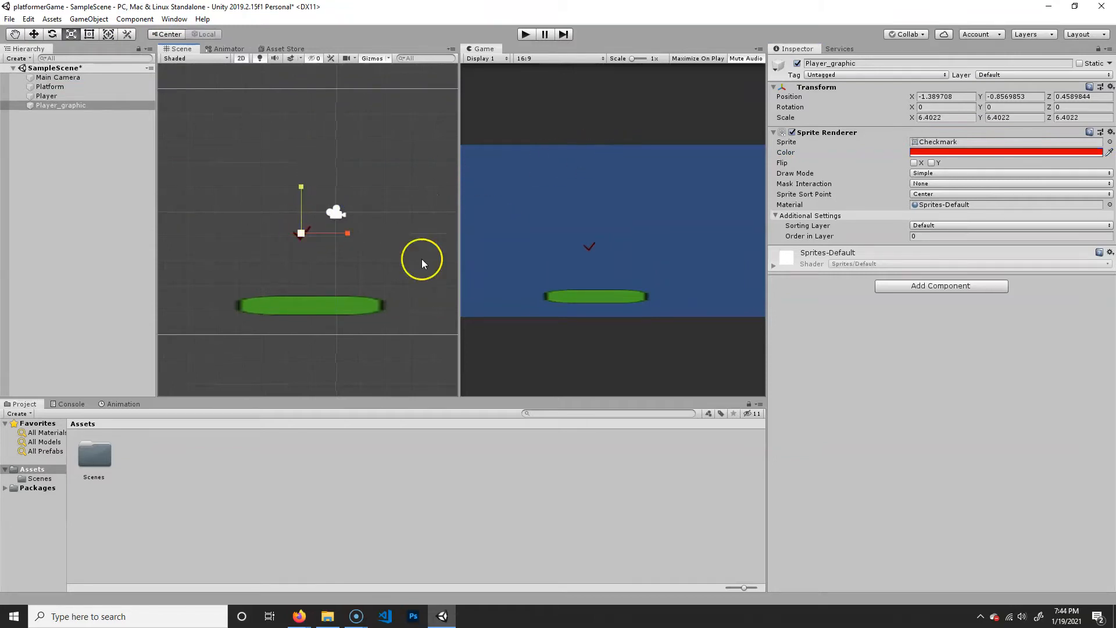
# - Try moving the Player object on its own to about X 1.4, Y -2.53, and undo the move
pyautogui.click(51, 98)
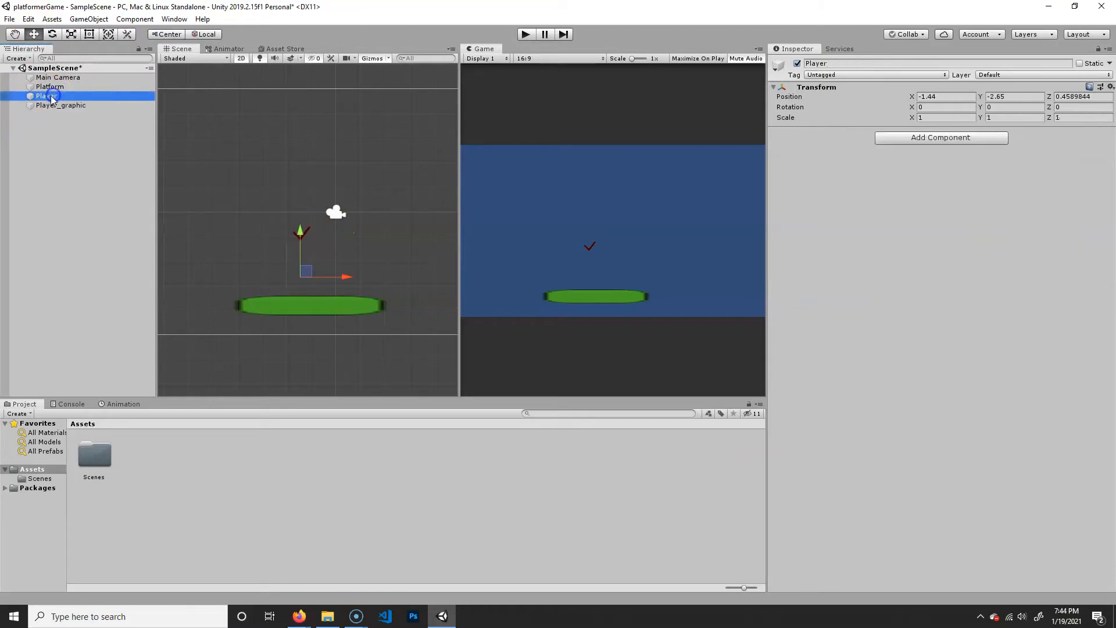
pyautogui.moveTo(310, 267); pyautogui.dragTo(381, 265)
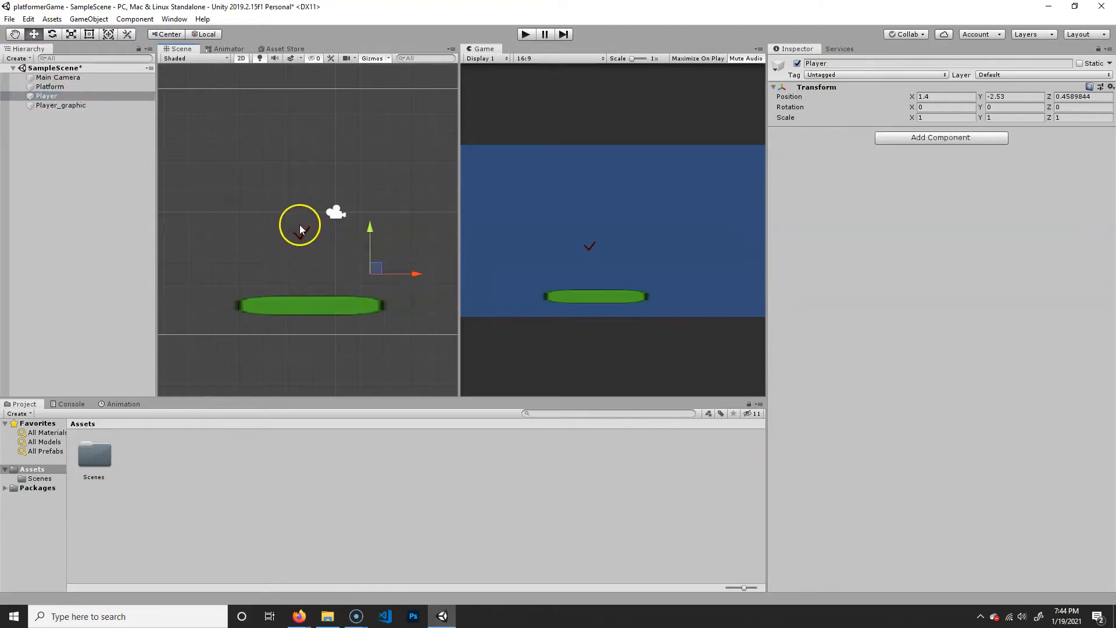
pyautogui.hotkey('ctrl', 'z')
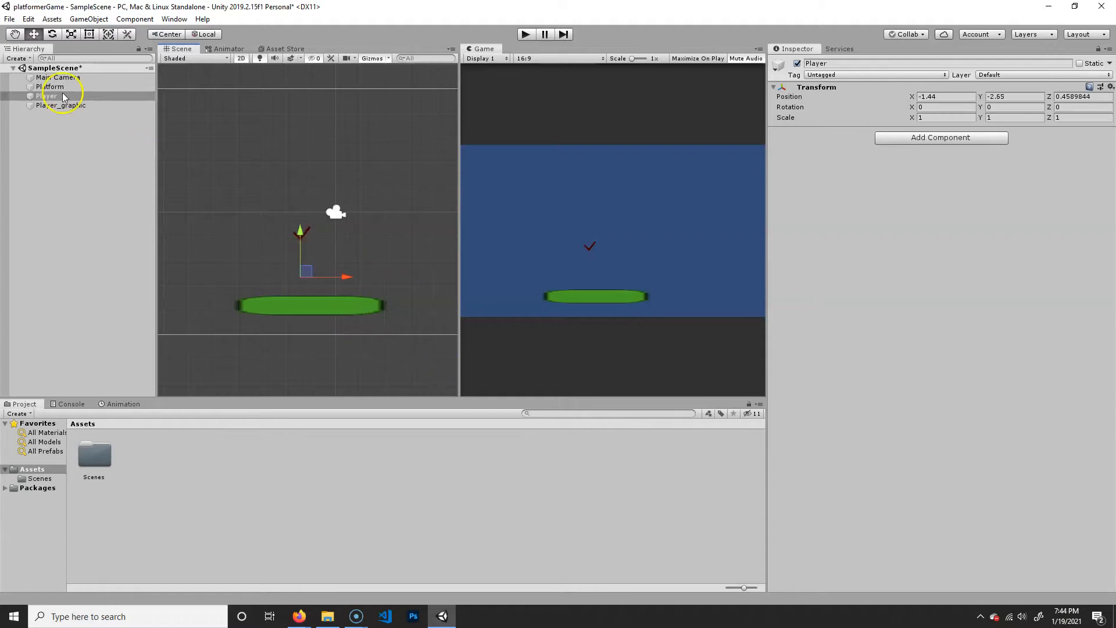
# - Make Player_graphic a child of the Player object in the hierarchy
pyautogui.click(67, 105)
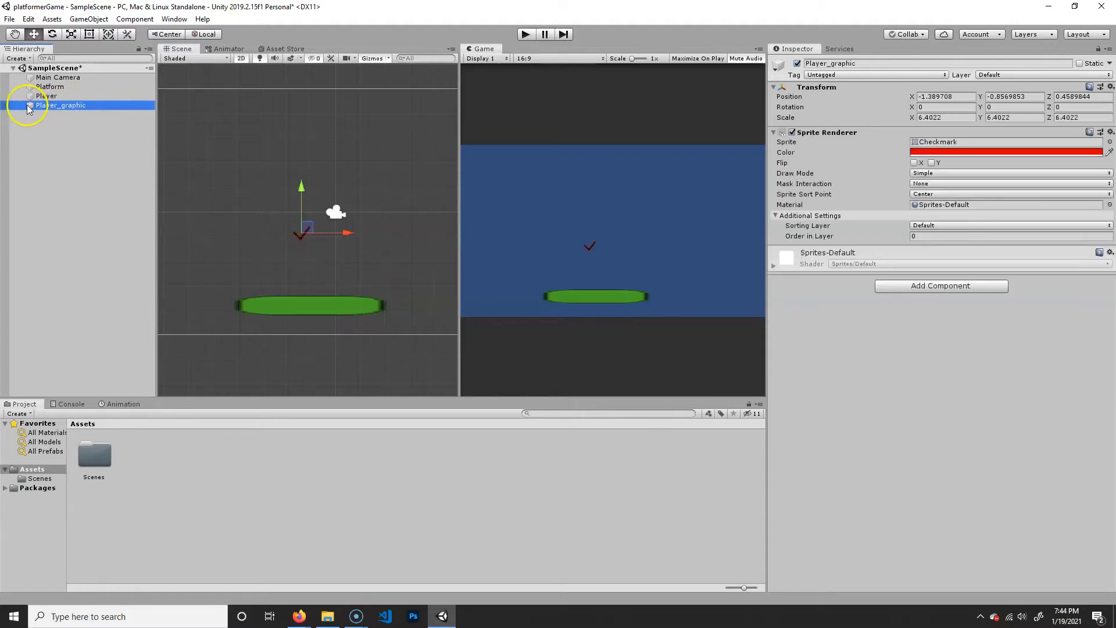
pyautogui.moveTo(70, 106); pyautogui.dragTo(58, 104)
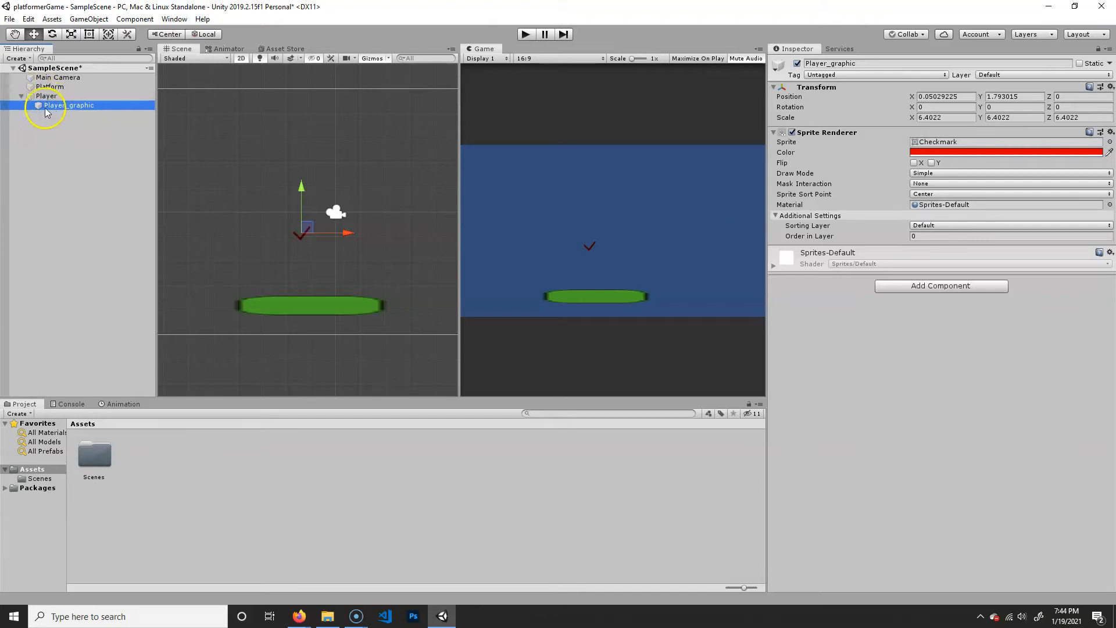
pyautogui.click(46, 97)
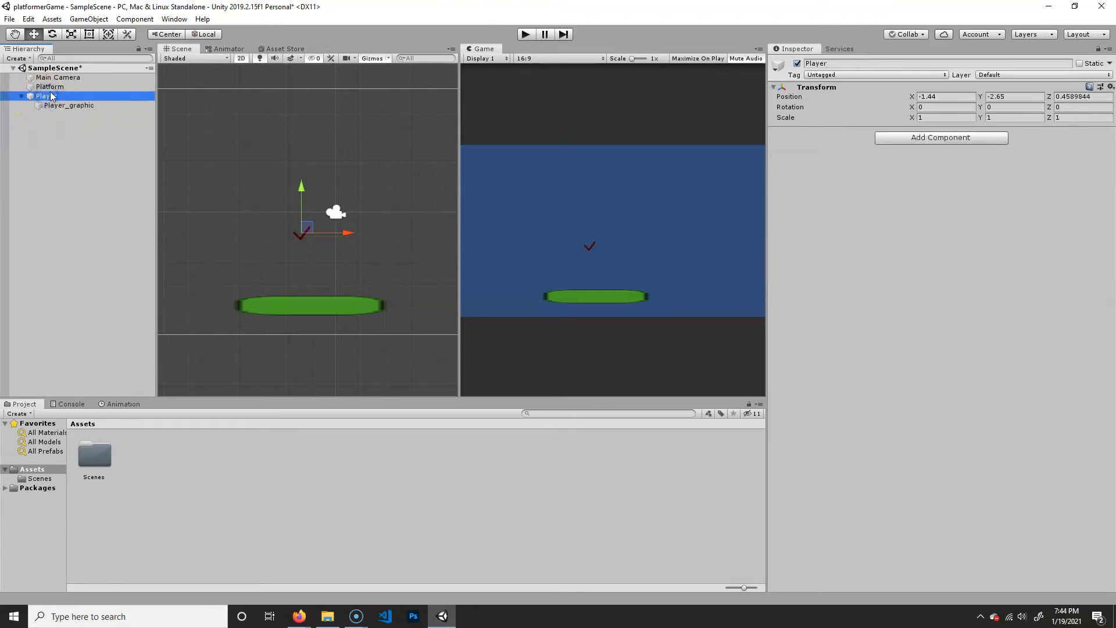
# - Offset Player_graphic from its parent to about X 2.58, Y 0.82 and compare with the Player's own position
pyautogui.click(59, 106)
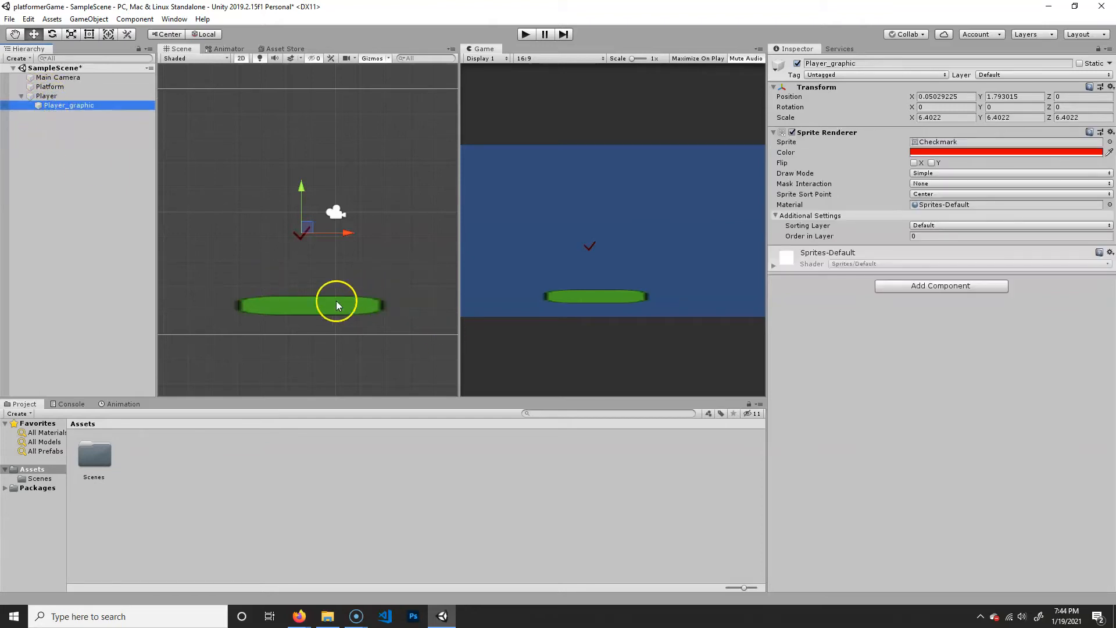
pyautogui.moveTo(306, 225); pyautogui.dragTo(369, 249)
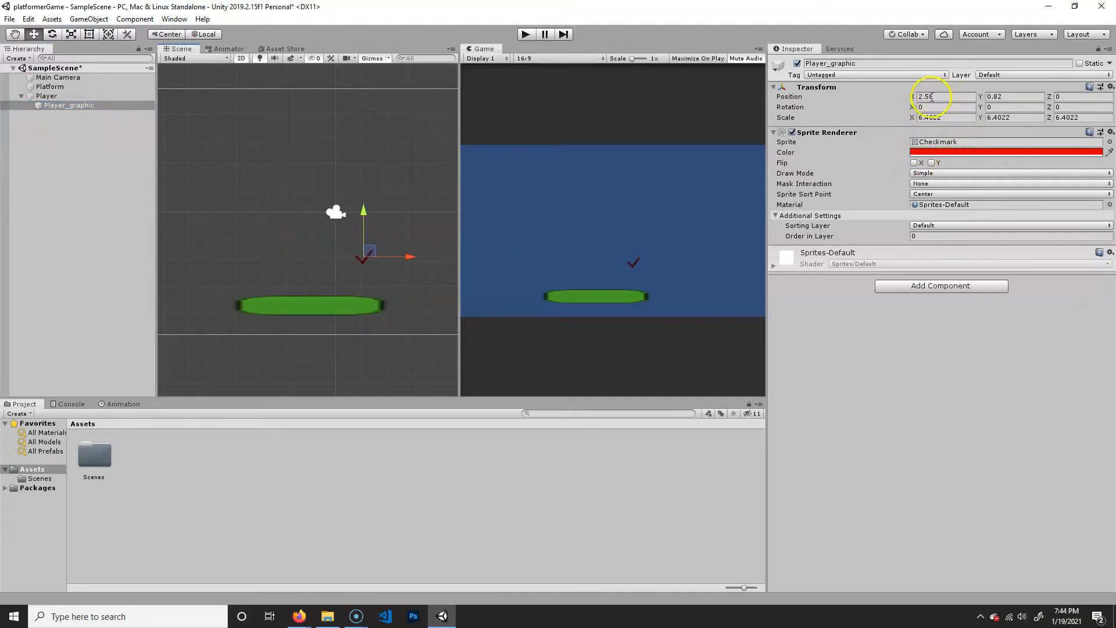
pyautogui.click(46, 95)
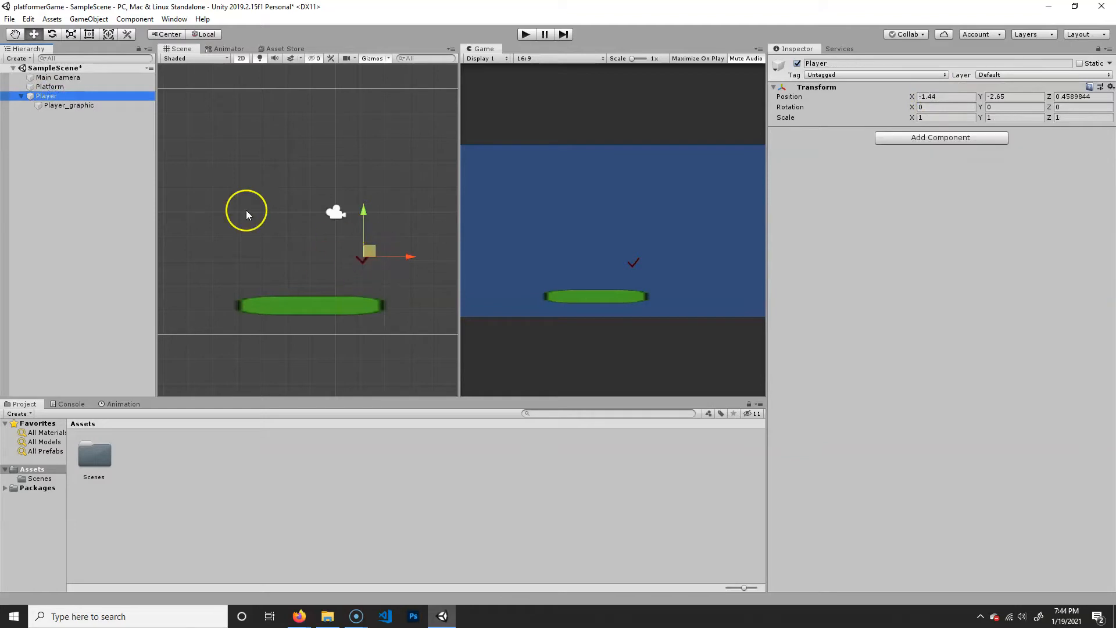
pyautogui.moveTo(338, 226); pyautogui.dragTo(330, 221, button='middle')
# - Set Player_graphic's position relative to Player to X 0, Y 0
pyautogui.click(71, 106)
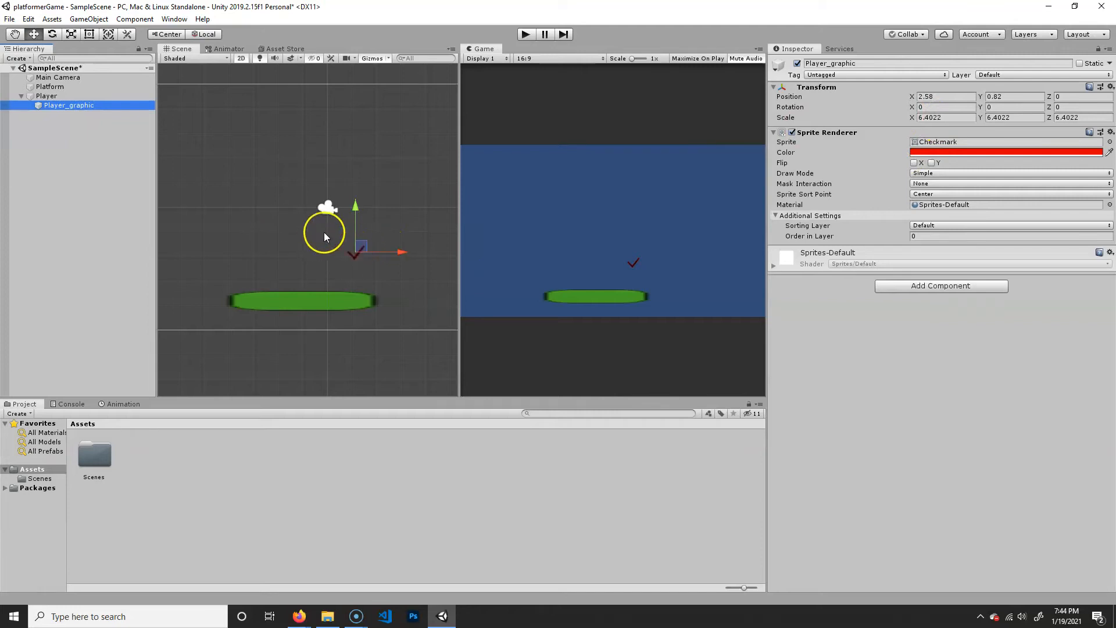
pyautogui.click(933, 100)
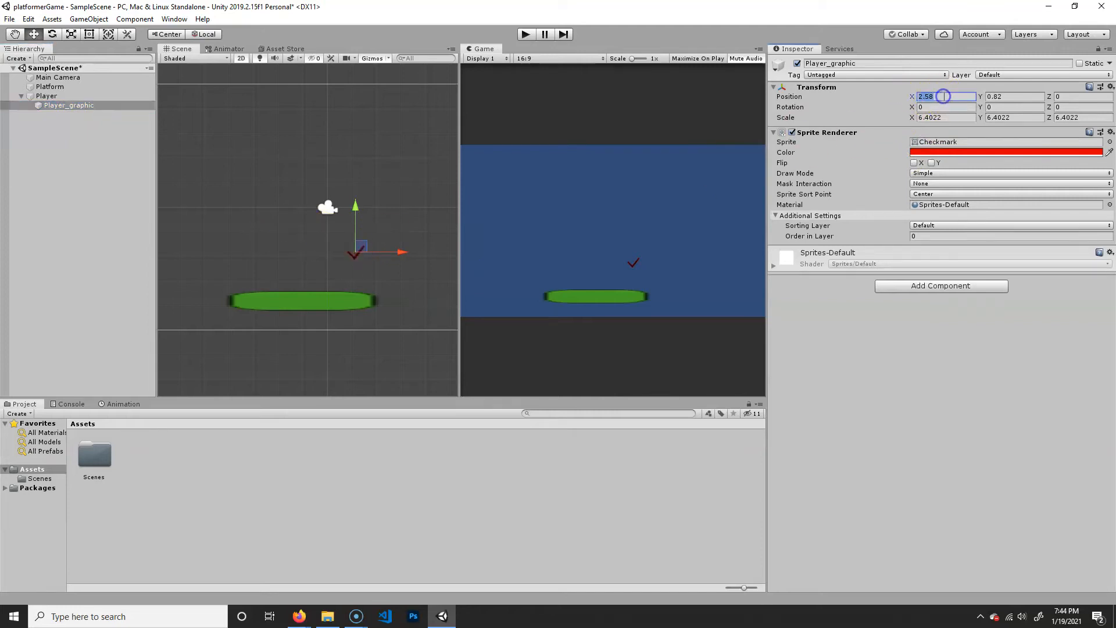
pyautogui.write('0')
pyautogui.click(1011, 97)
pyautogui.write('0')
pyautogui.click(1080, 97)
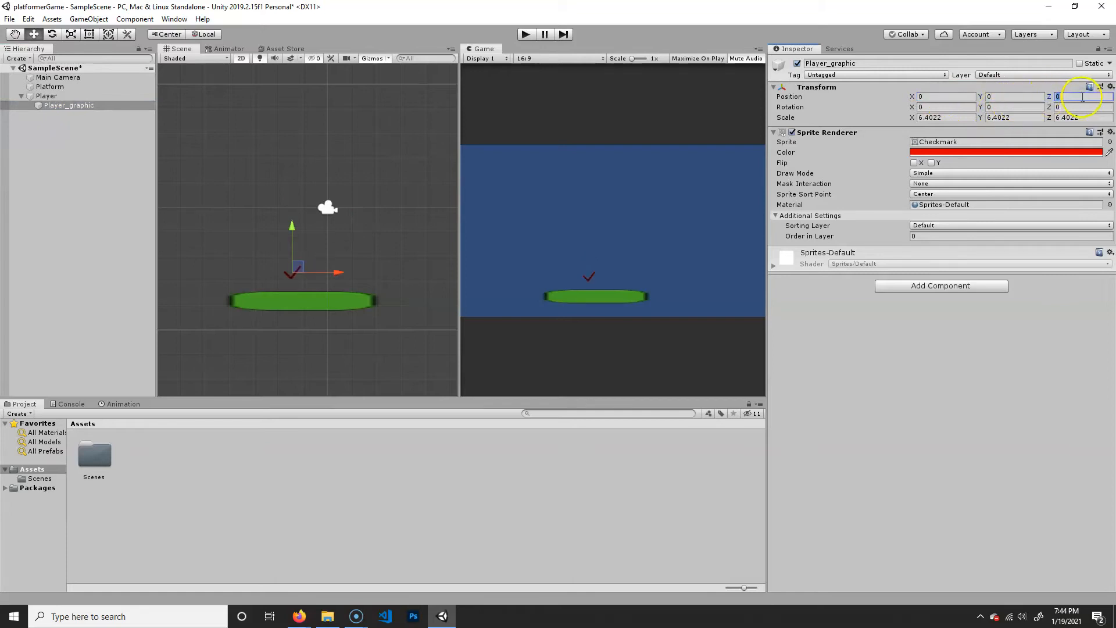
# - Try moving Player together with its child graphic, and undo that move
pyautogui.click(46, 96)
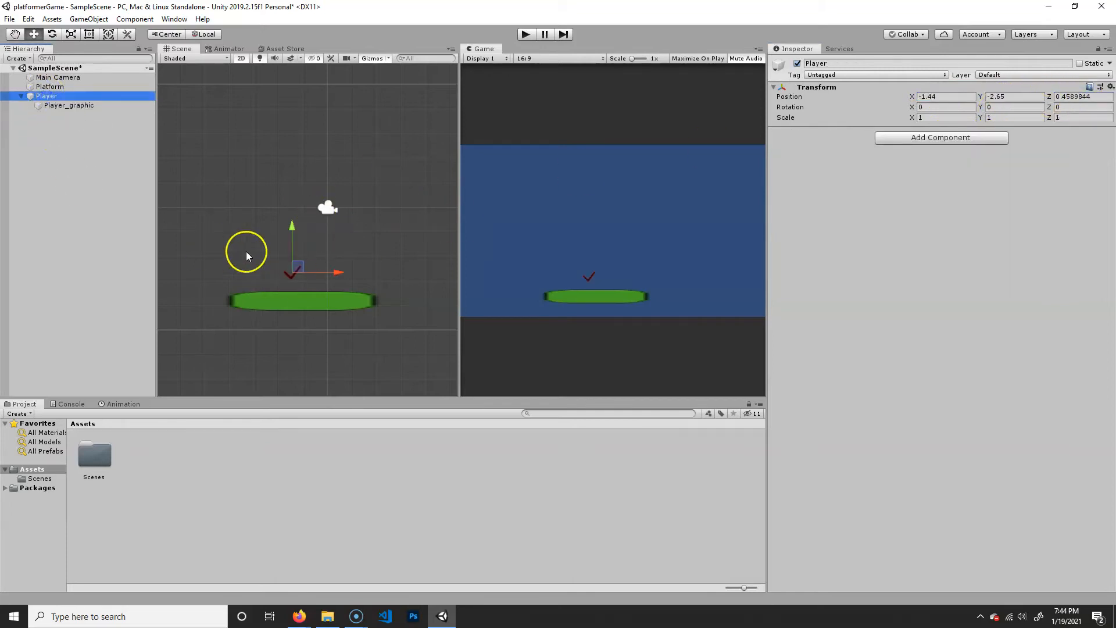
pyautogui.moveTo(299, 260); pyautogui.dragTo(332, 239)
pyautogui.hotkey('ctrl', 'z')
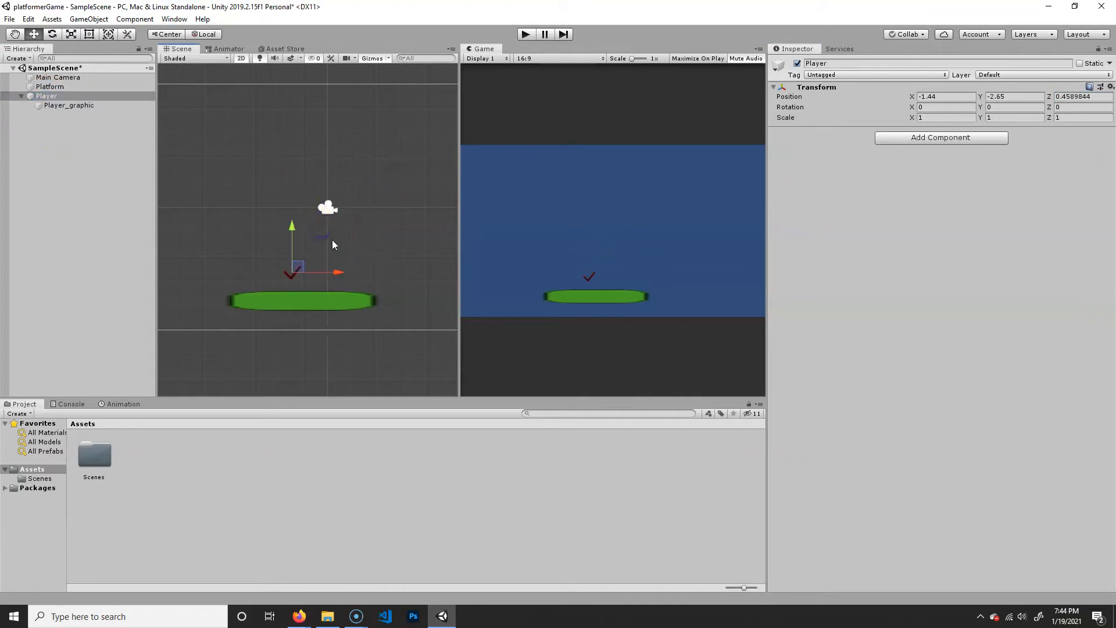
pyautogui.click(67, 106)
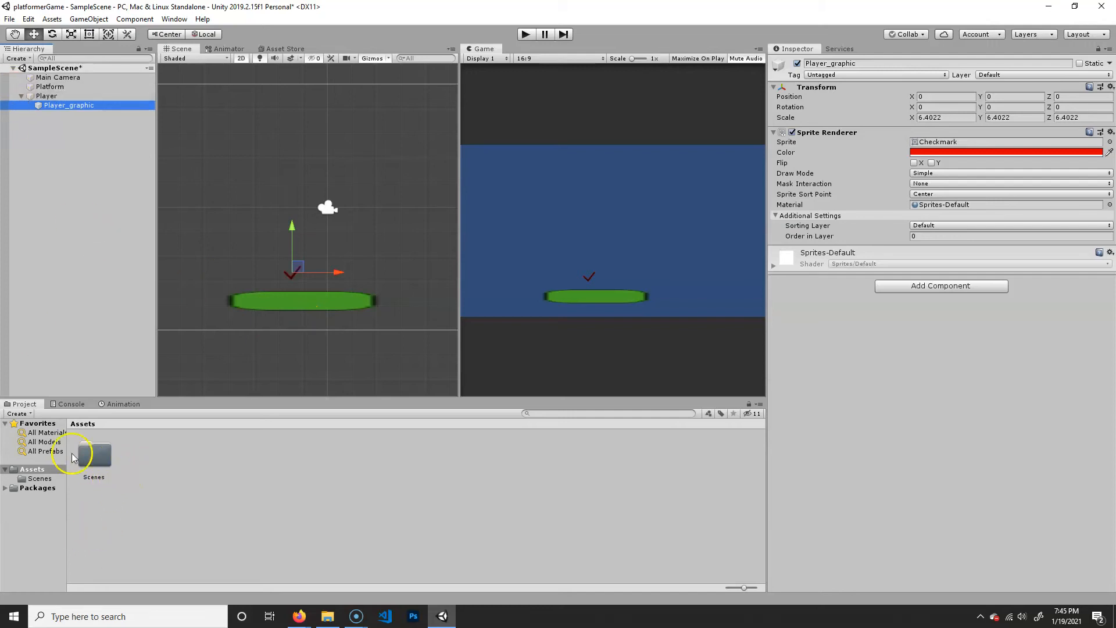
# - Save the scene as a new scene named Level01 in the Scenes folder
pyautogui.click(9, 20)
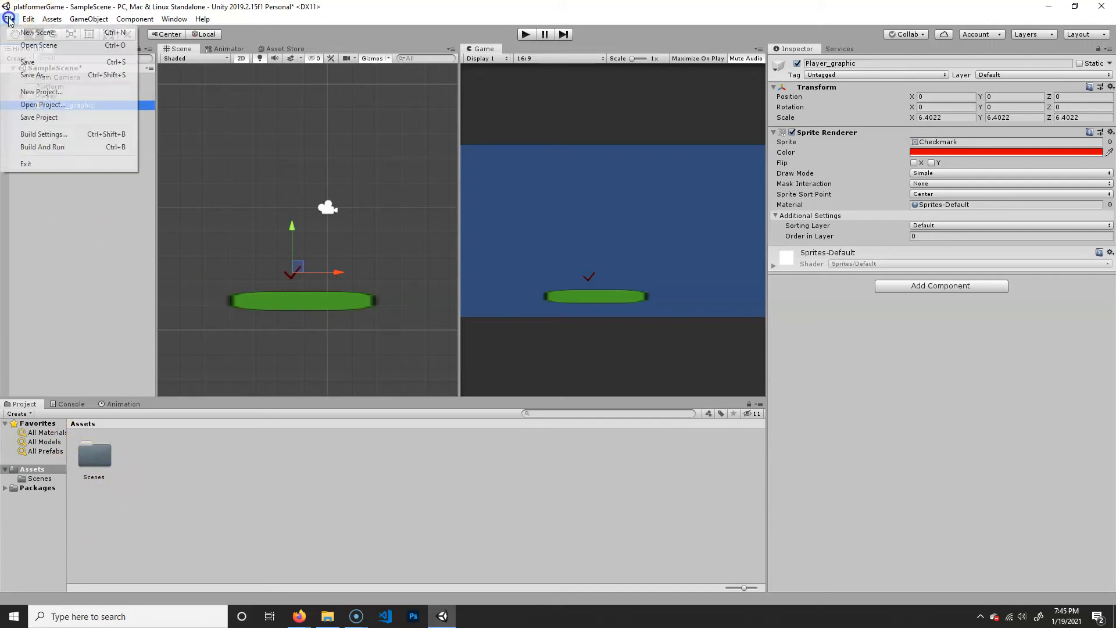
pyautogui.click(48, 76)
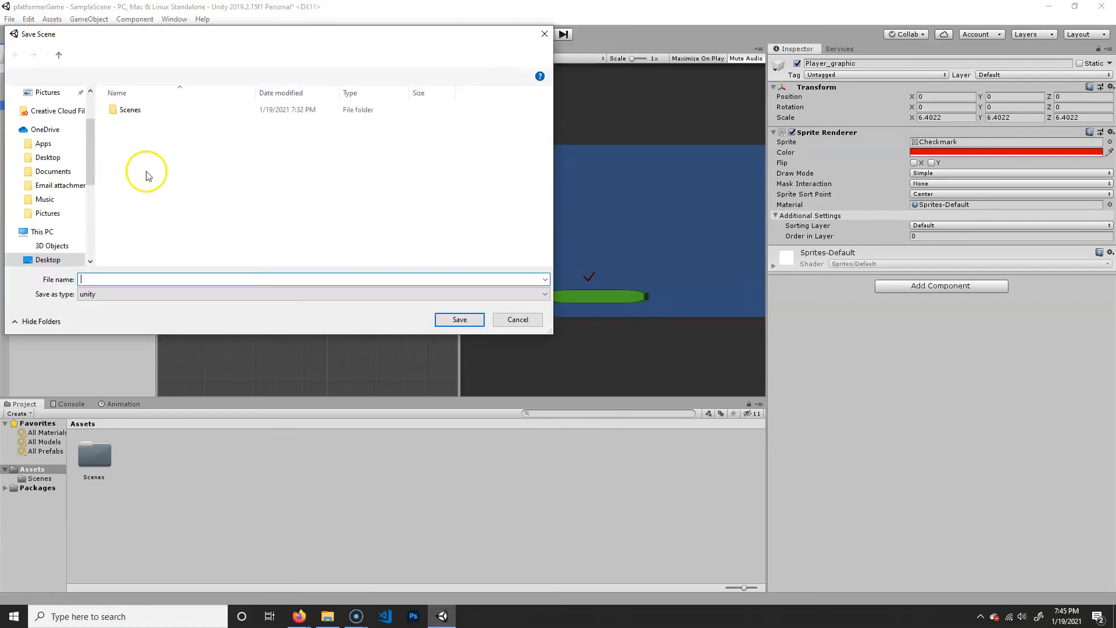
pyautogui.click(138, 108)
pyautogui.click(126, 279)
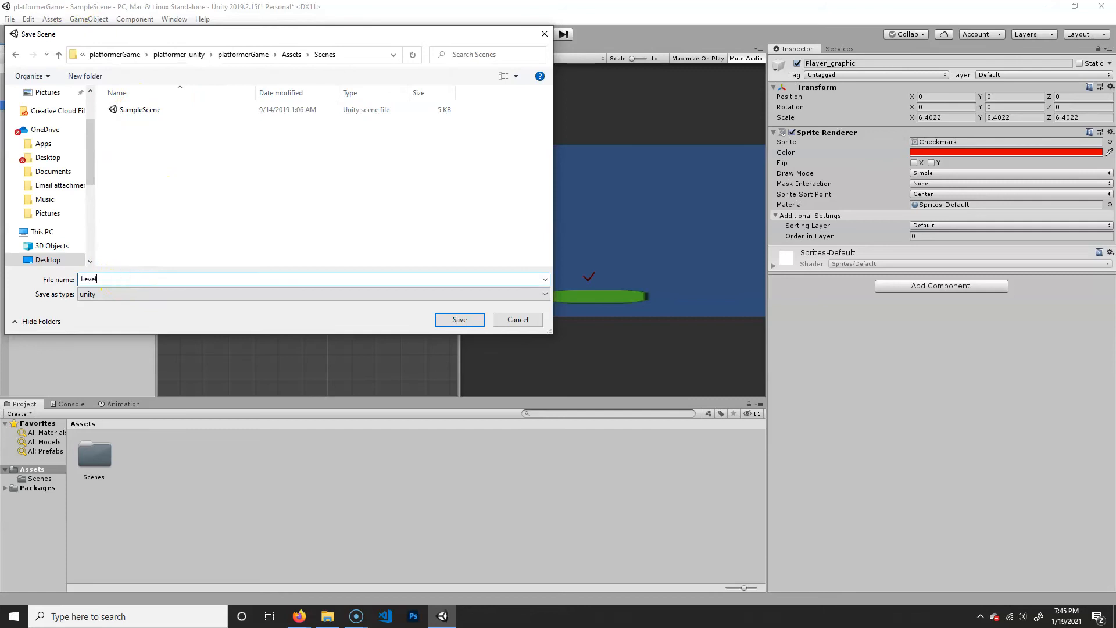
pyautogui.press('Return')
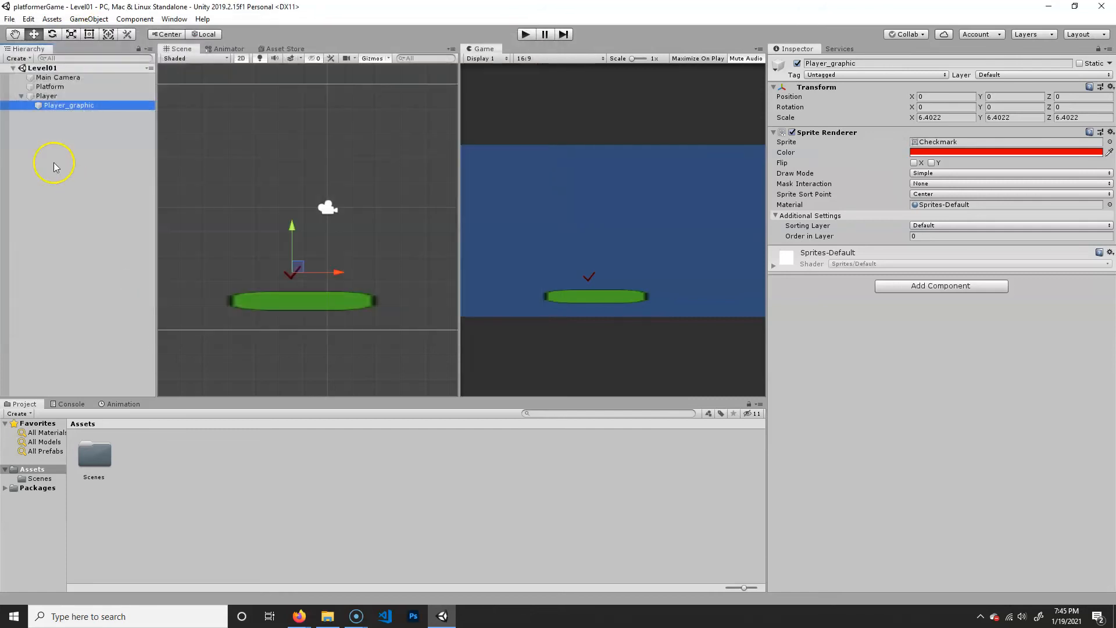
# - Delete the SampleScene asset from the Scenes folder and return to the Assets folder
pyautogui.click(103, 465)
pyautogui.doubleClick(103, 465)
pyautogui.click(150, 465)
pyautogui.click(75, 424)
pyautogui.doubleClick(101, 458)
pyautogui.click(142, 464)
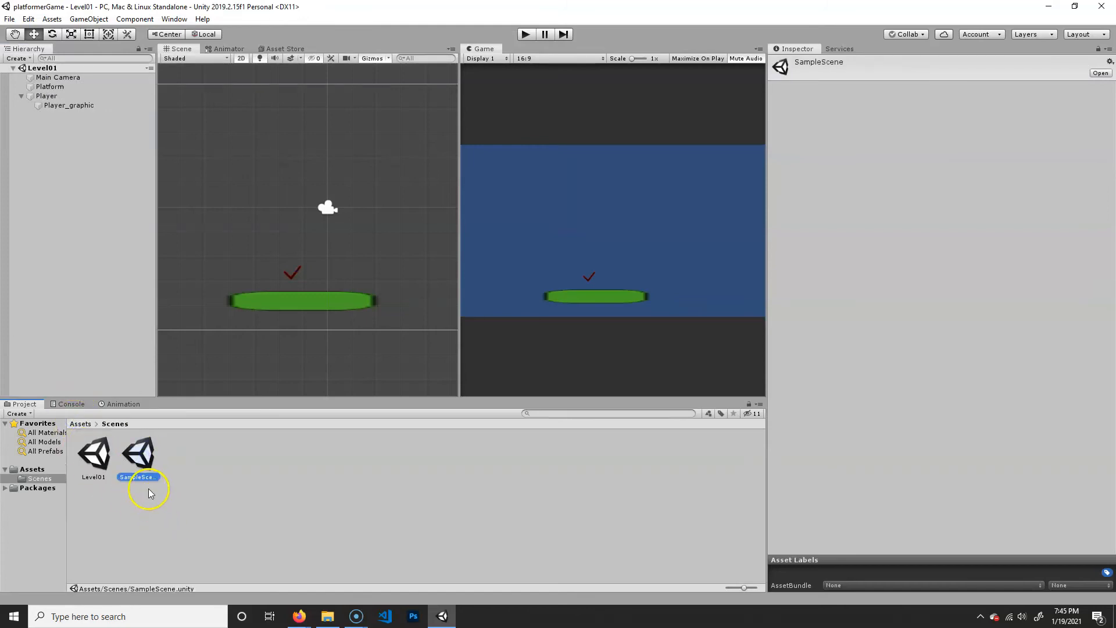
pyautogui.press('Delete')
pyautogui.click(590, 331)
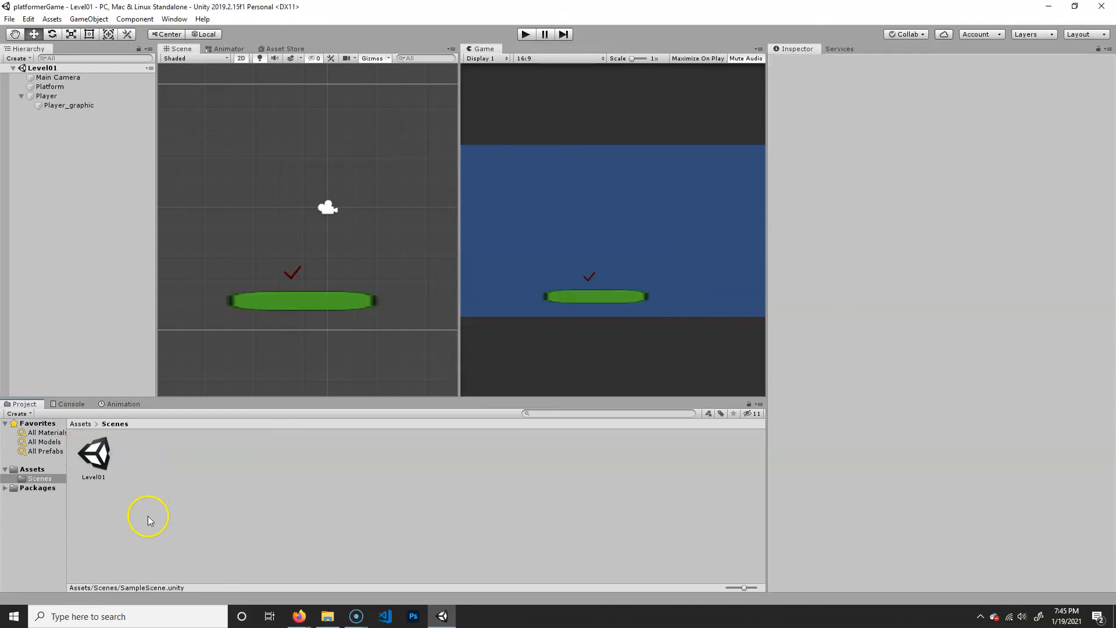
pyautogui.click(80, 425)
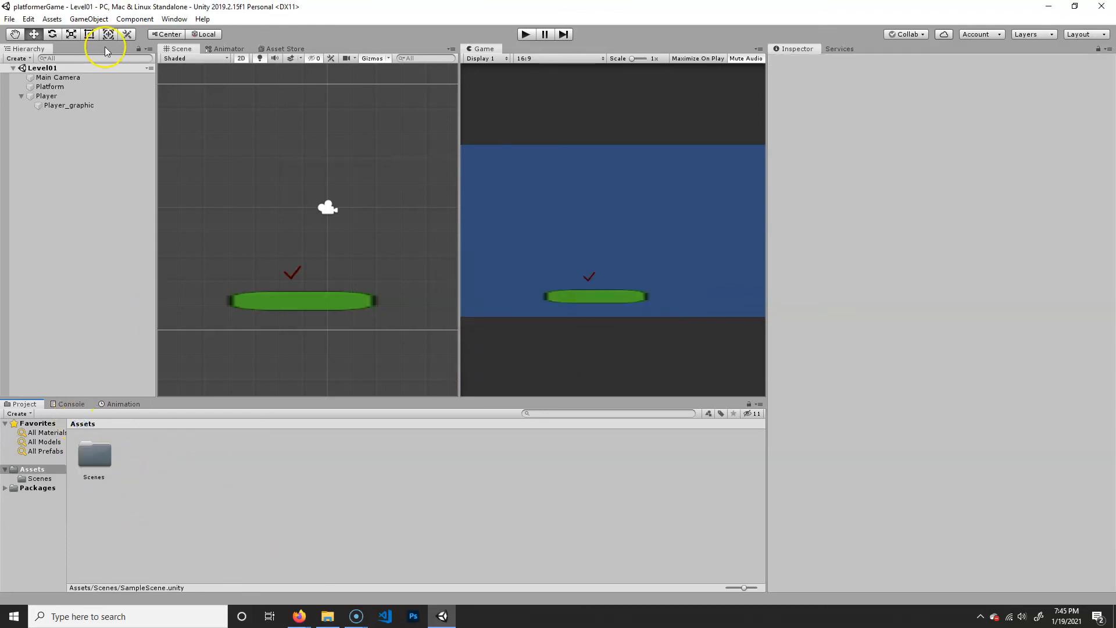